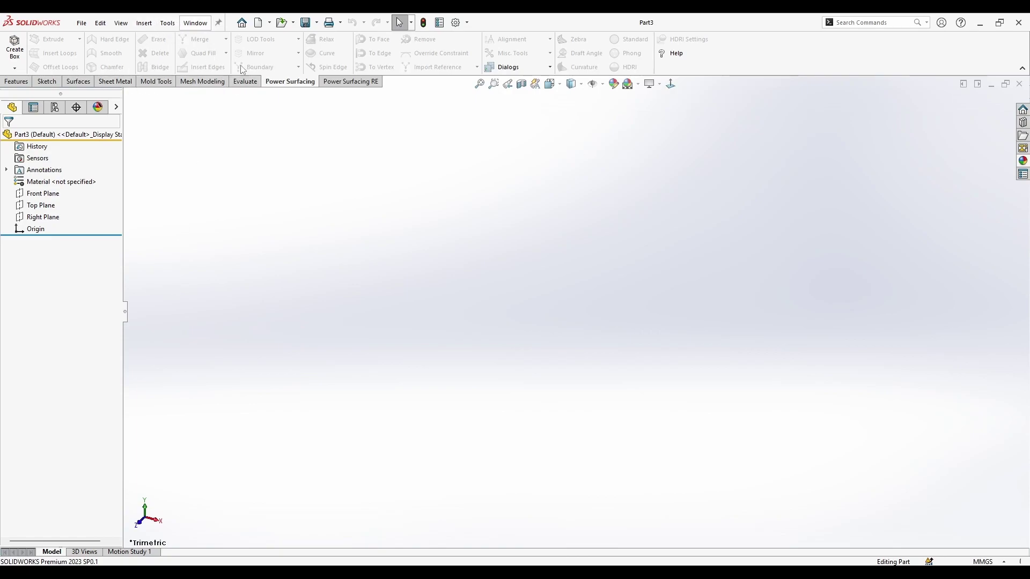
Step: Create a 100 mm Power Surfacing box with one segment in each direction and accept it
left_click(166, 22)
left_click(47, 120)
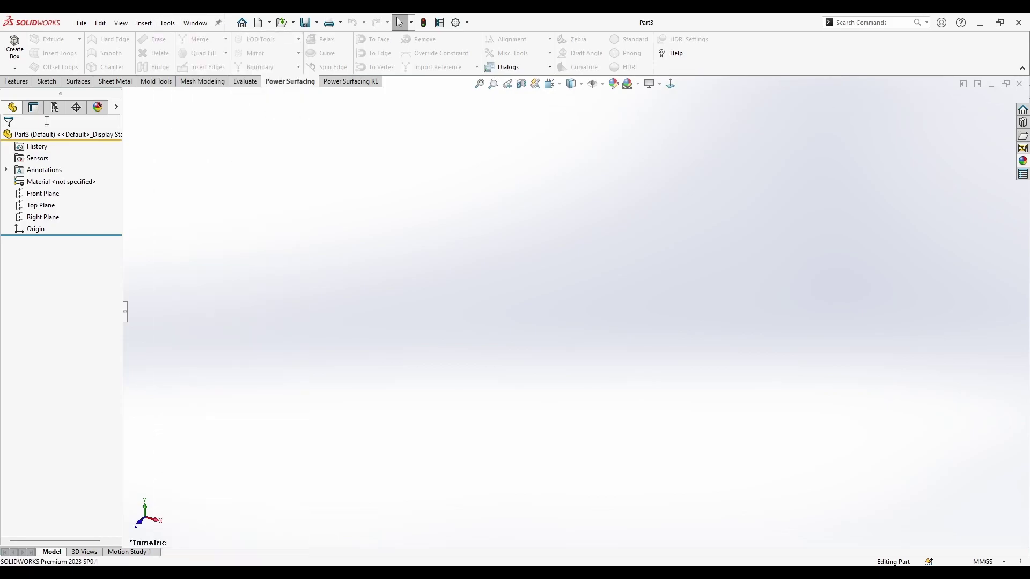
left_click(14, 54)
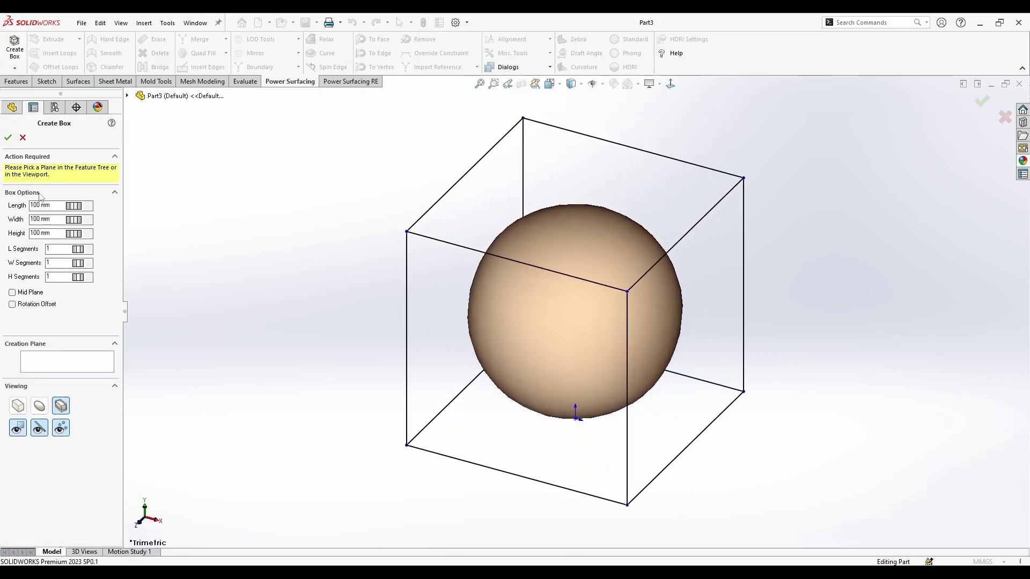
left_click(8, 138)
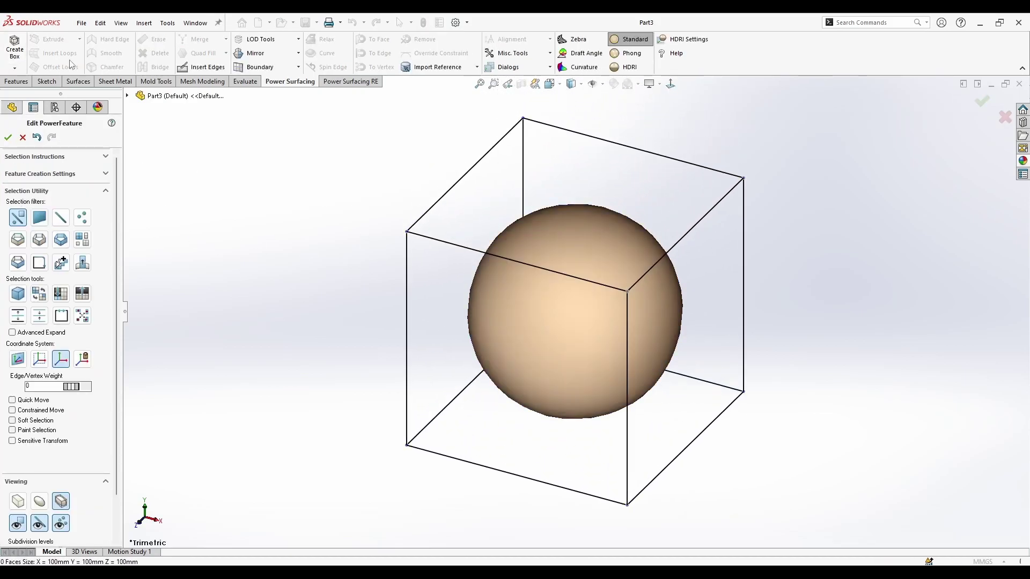
Step: Import the scanned part into the current document as a reference mesh, using millimeters as the import unit
left_click(167, 26)
mouse_move(228, 51)
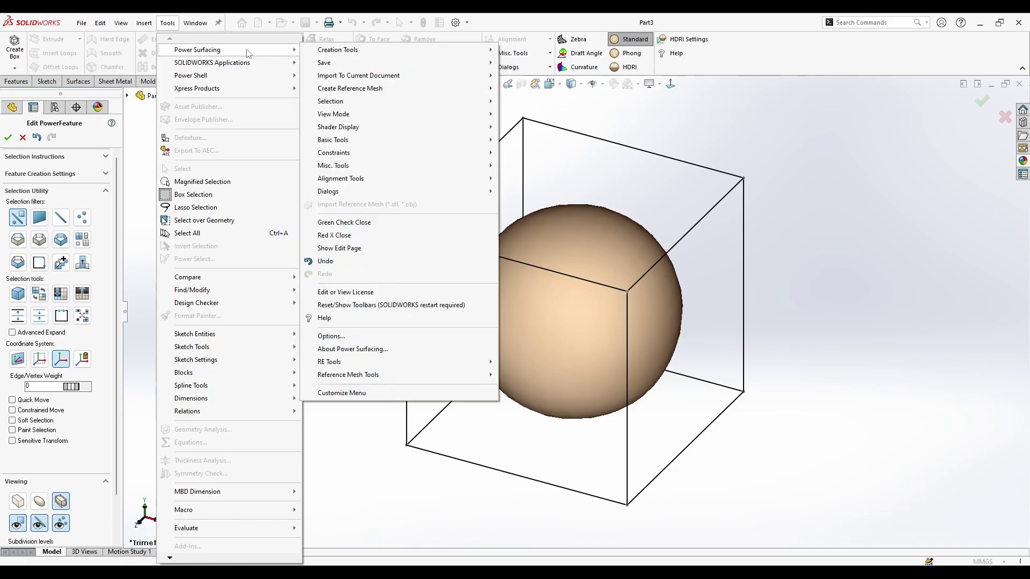
mouse_move(375, 77)
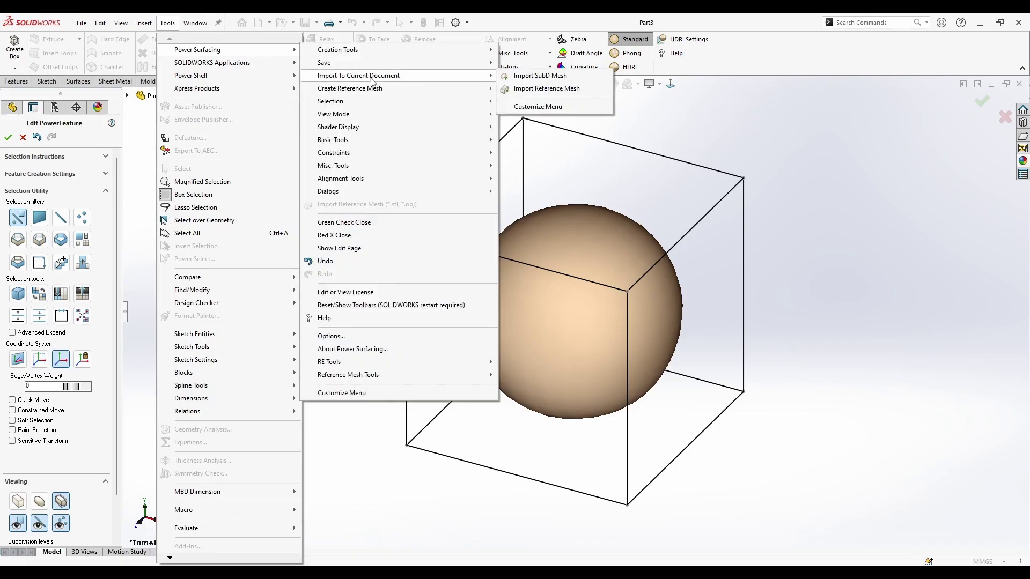
left_click(529, 89)
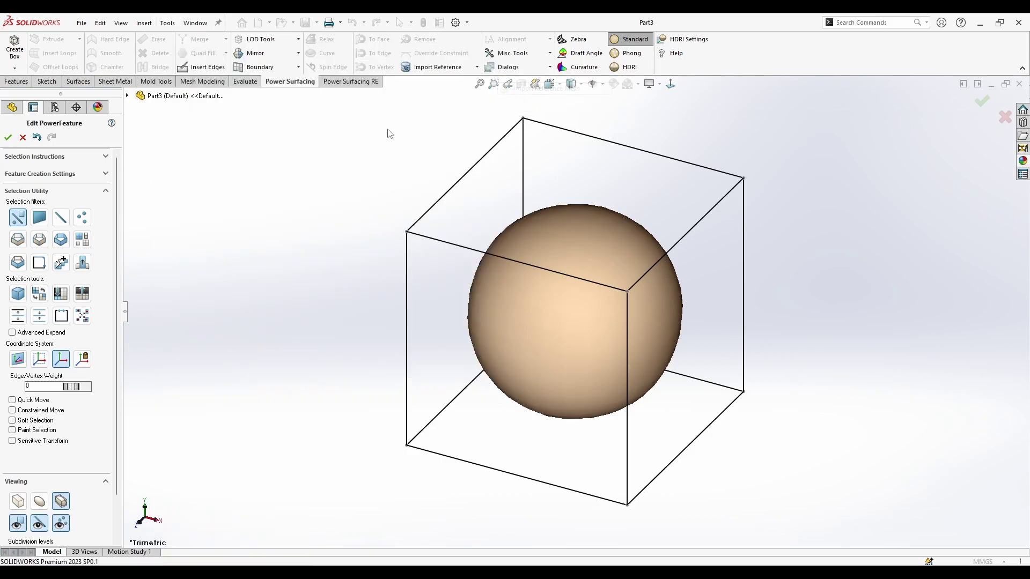
double_click(144, 117)
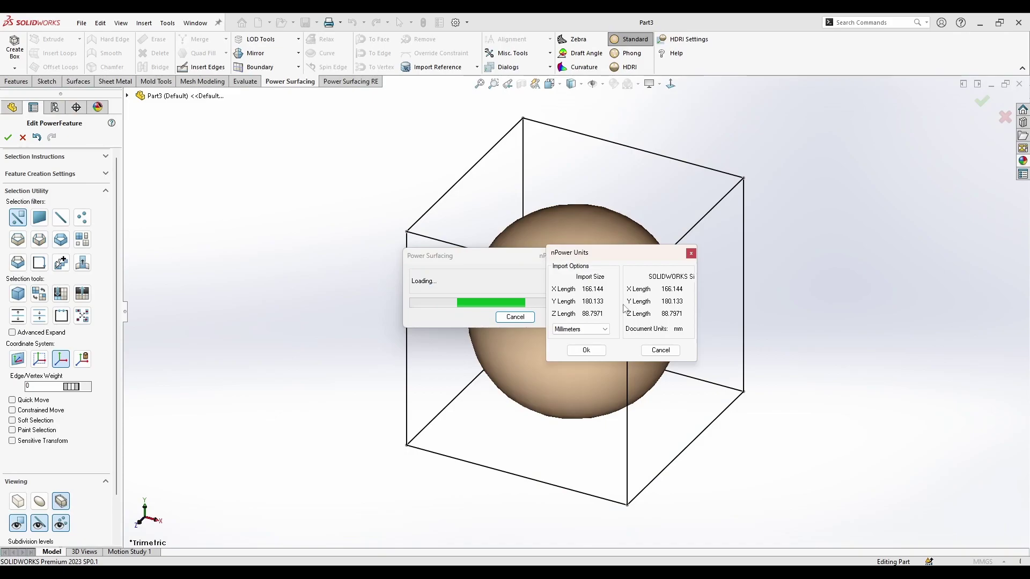
left_click(580, 351)
Step: Select the whole starter box and delete it, leaving the imported reference mesh in place
scroll(579, 350, "up", 8)
scroll(423, 489, "down", 5)
scroll(594, 302, "up", 3)
scroll(593, 301, "down", 1)
scroll(584, 307, "up", 3)
middle_click_drag(696, 242, 662, 269, "ctrl")
left_click_drag(721, 136, 608, 257)
scroll(665, 199, "down", 3)
key("Delete")
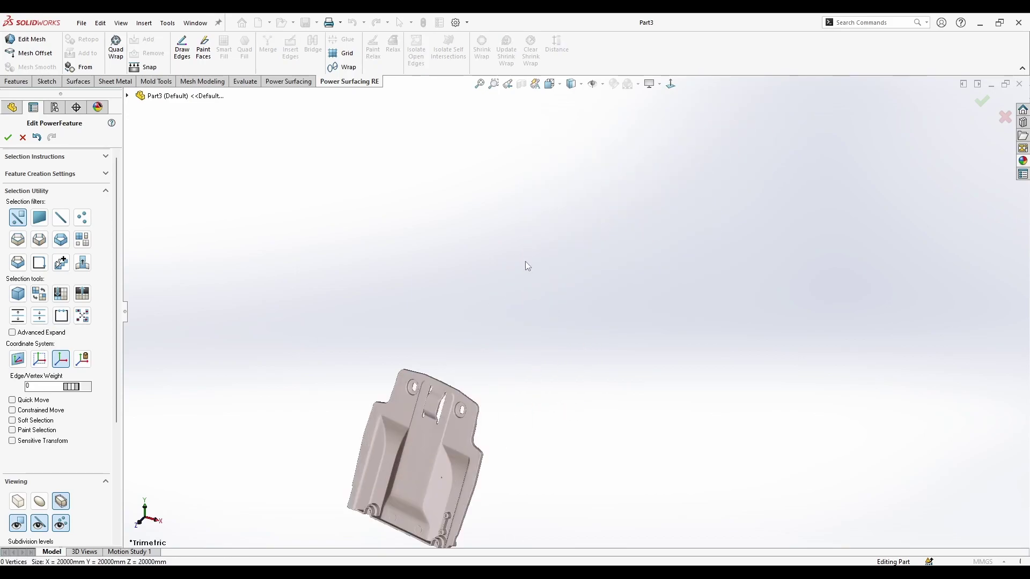
Step: Open the reference mesh for editing, turn off Paint Selection and show the mesh in the Front view
scroll(441, 427, "up", 2)
scroll(440, 433, "down", 4)
middle_click_drag(404, 451, 326, 345)
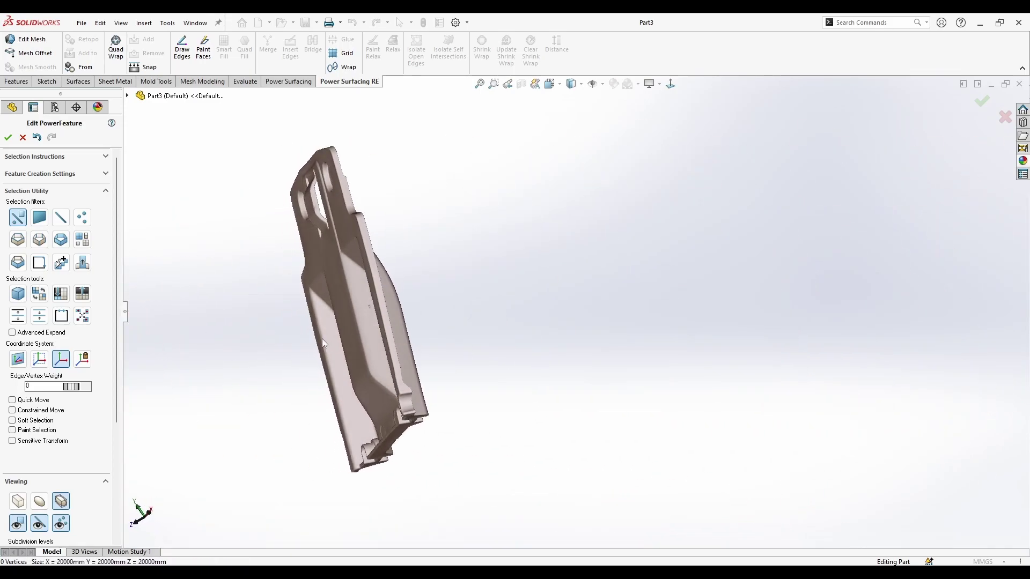
left_click(21, 43)
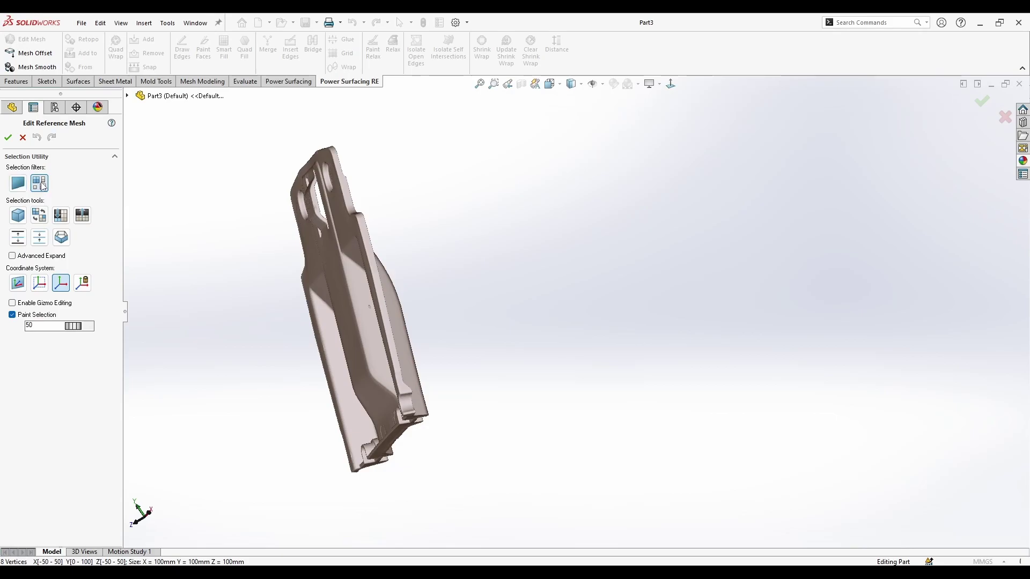
middle_click_drag(367, 254, 322, 294)
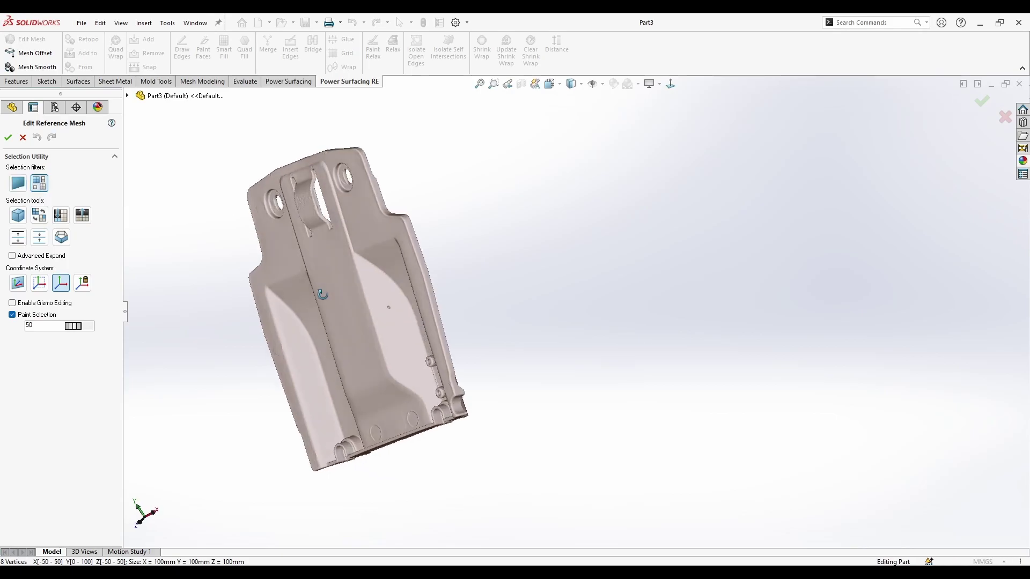
left_click(12, 315)
middle_click_drag(334, 348, 321, 305)
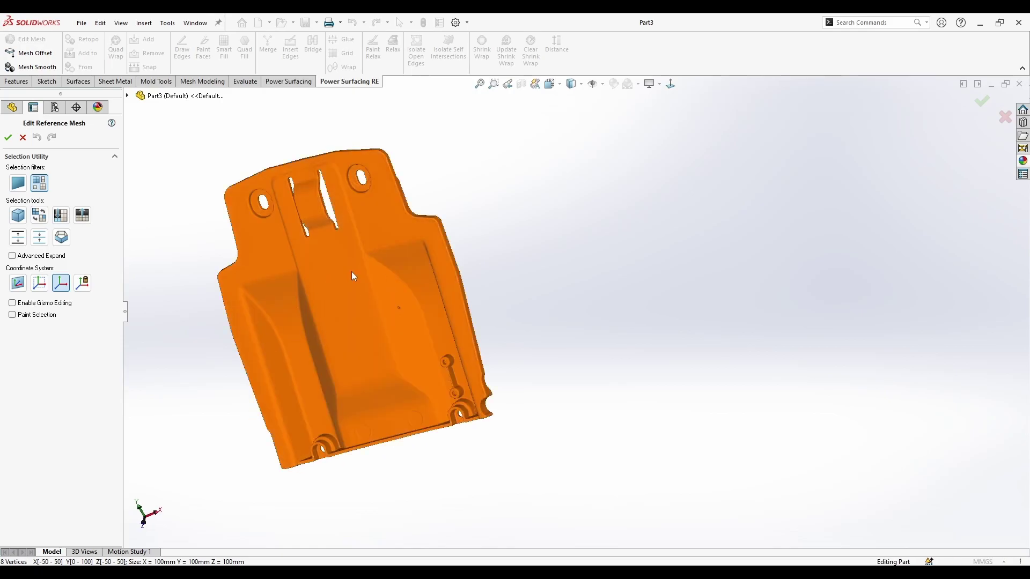
left_click(352, 272)
middle_click_drag(400, 281, 558, 113)
left_click(549, 84)
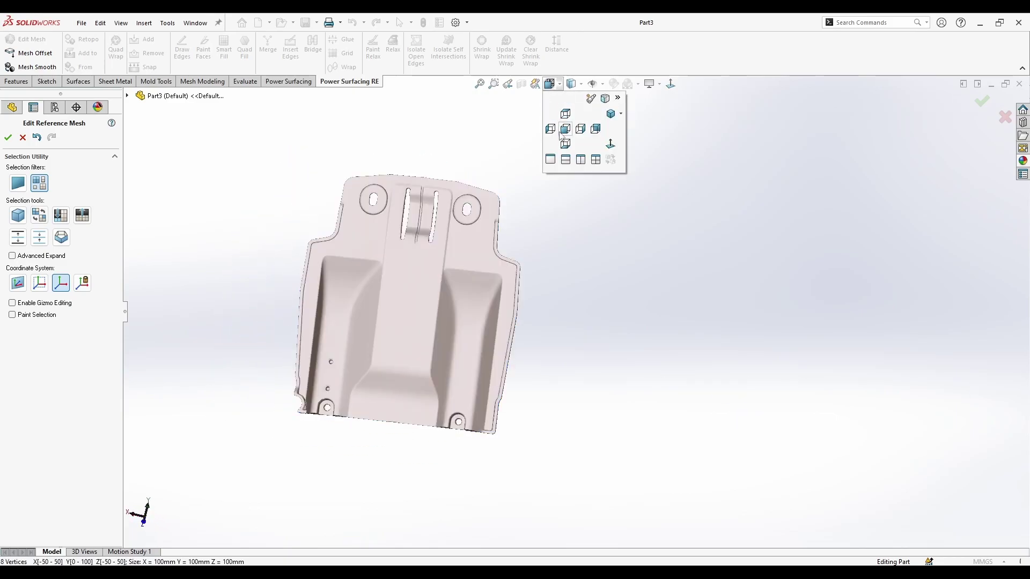
left_click(565, 129)
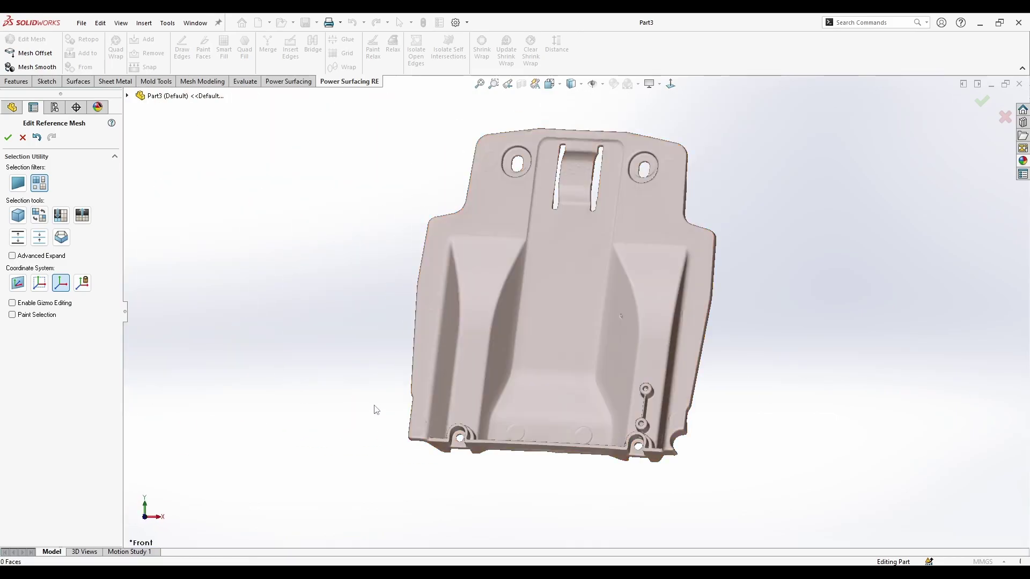
Step: Select the whole mesh with gizmo editing enabled and rotate it square about the Z axis, then about the Y axis from below
left_click(567, 296)
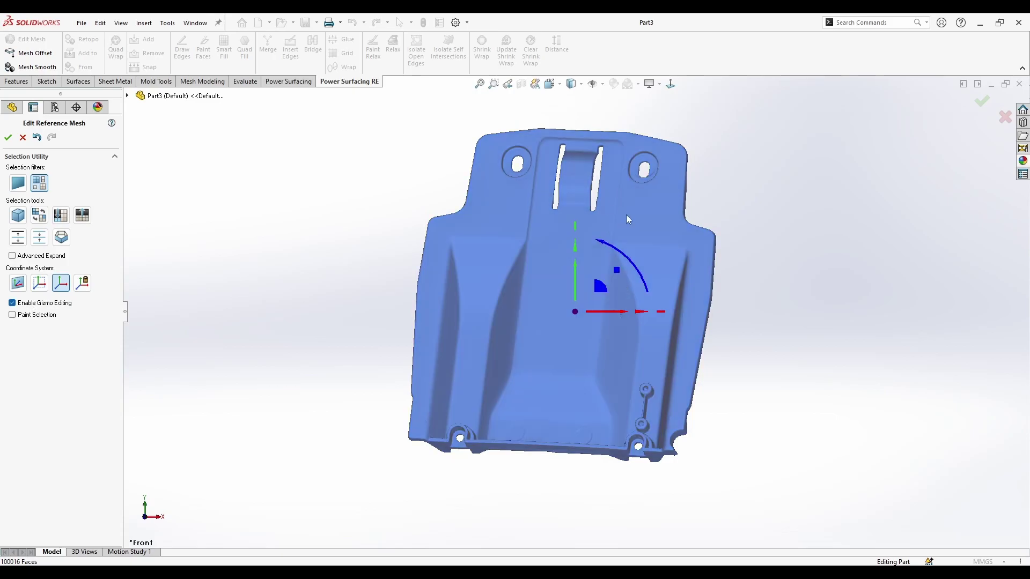
left_click_drag(631, 267, 629, 259)
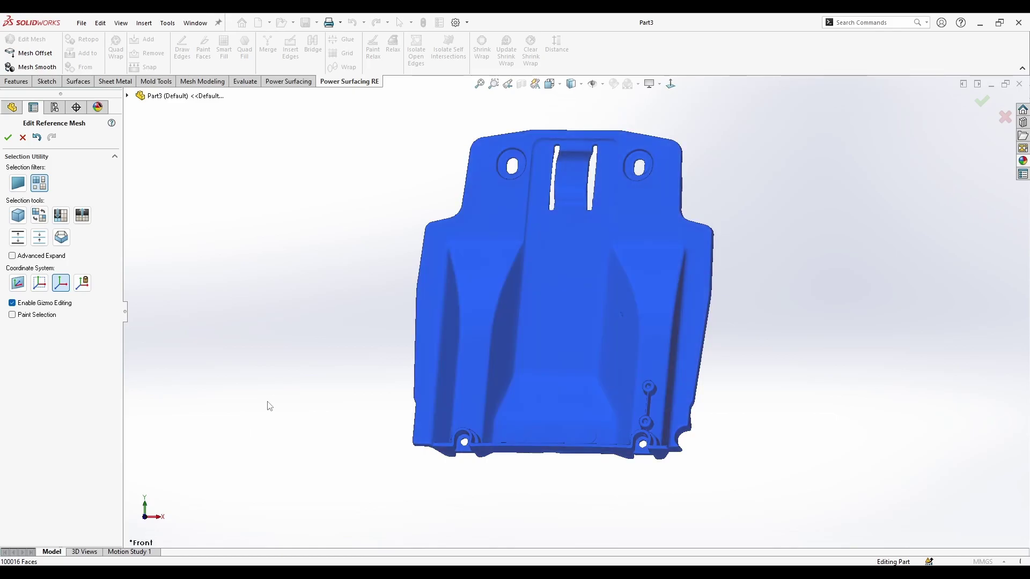
key("shift+Up")
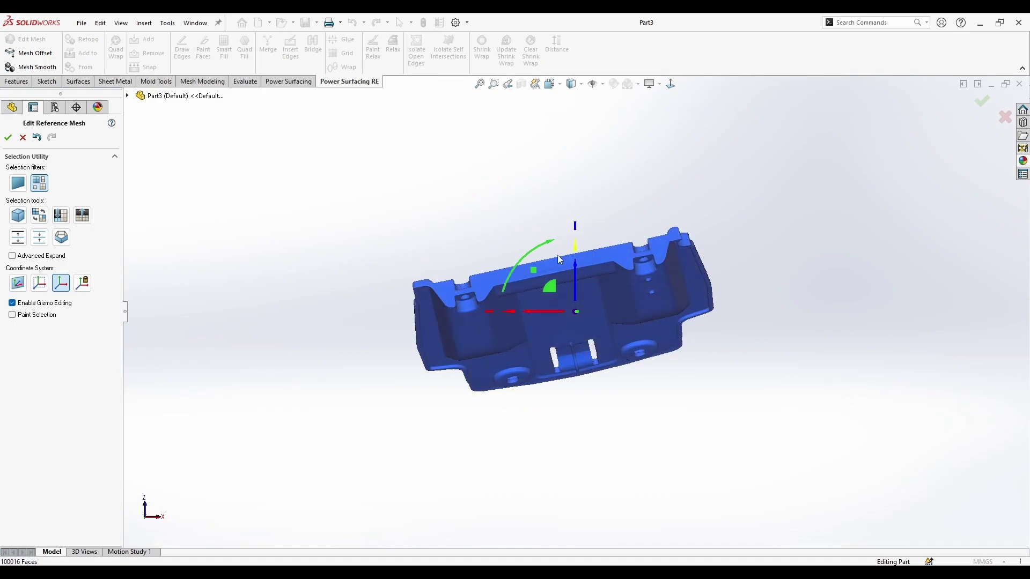
left_click_drag(511, 286, 520, 268)
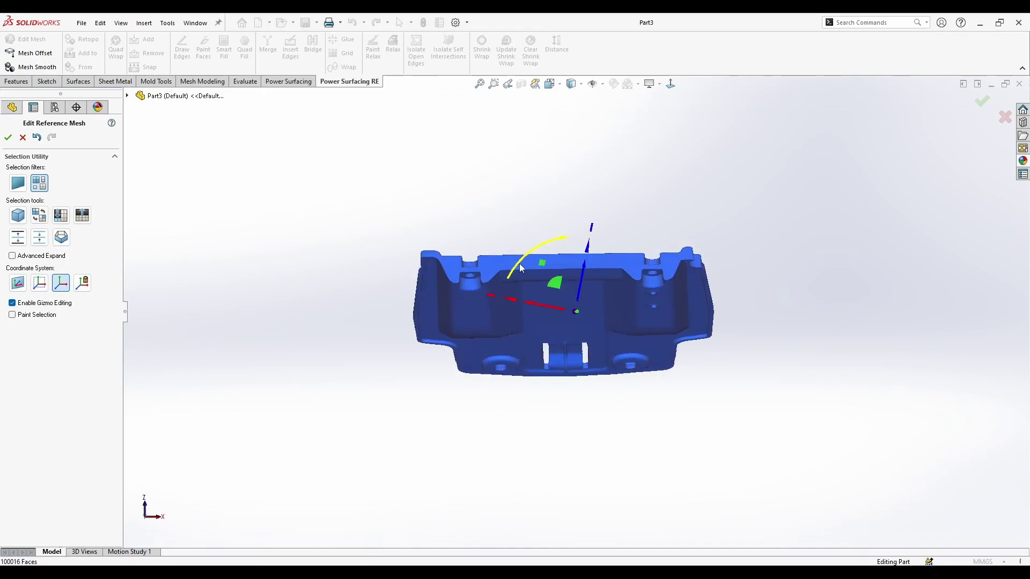
Step: Rotate the mesh about the X axis in the side view to level its flat flange
middle_click_drag(531, 194, 608, 463, "shift")
middle_click_drag(599, 507, 602, 549)
middle_click_drag(587, 504, 576, 213)
key("shift+Left")
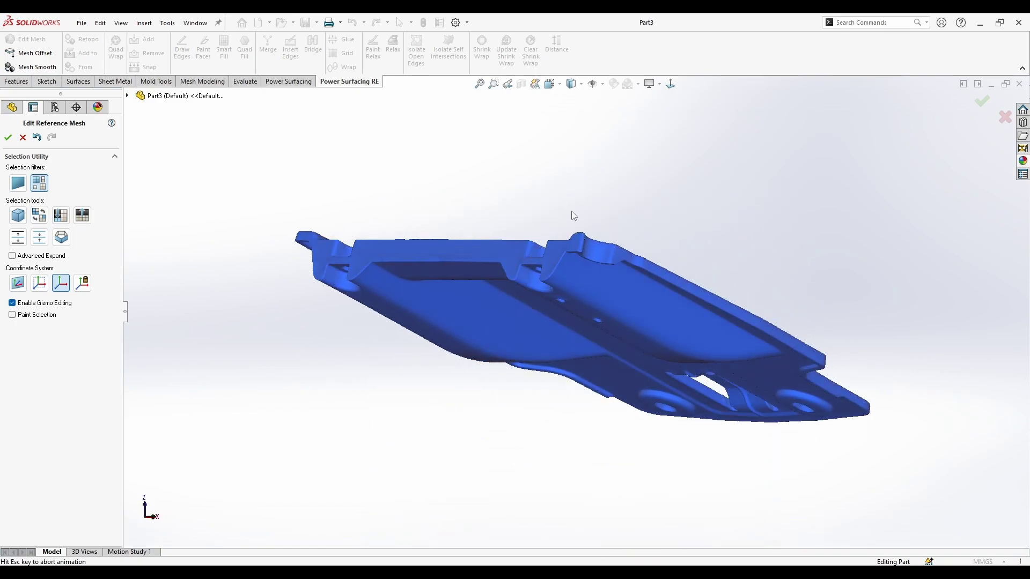
left_click_drag(544, 284, 650, 268)
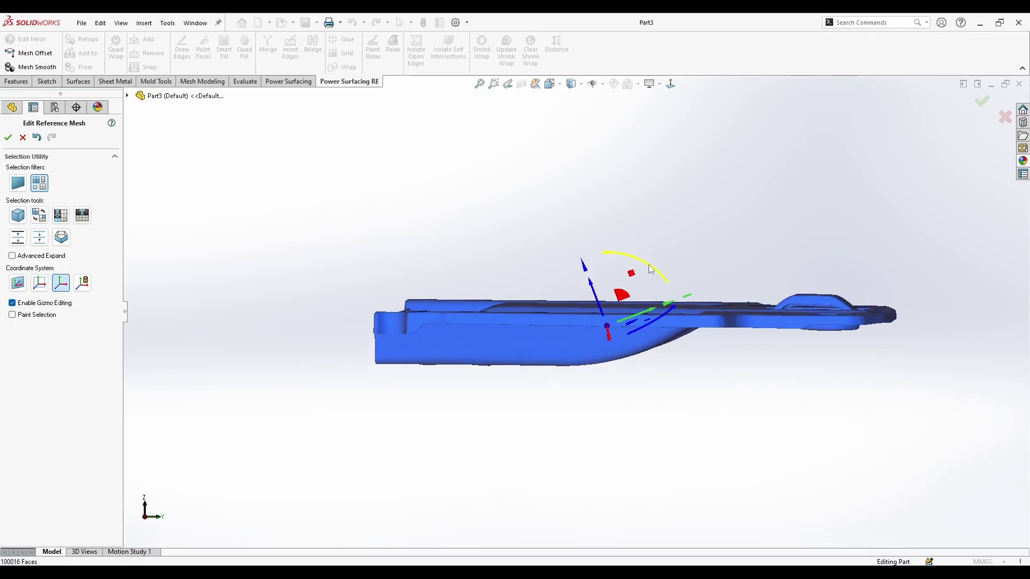
middle_click_drag(678, 210, 671, 437, "ctrl")
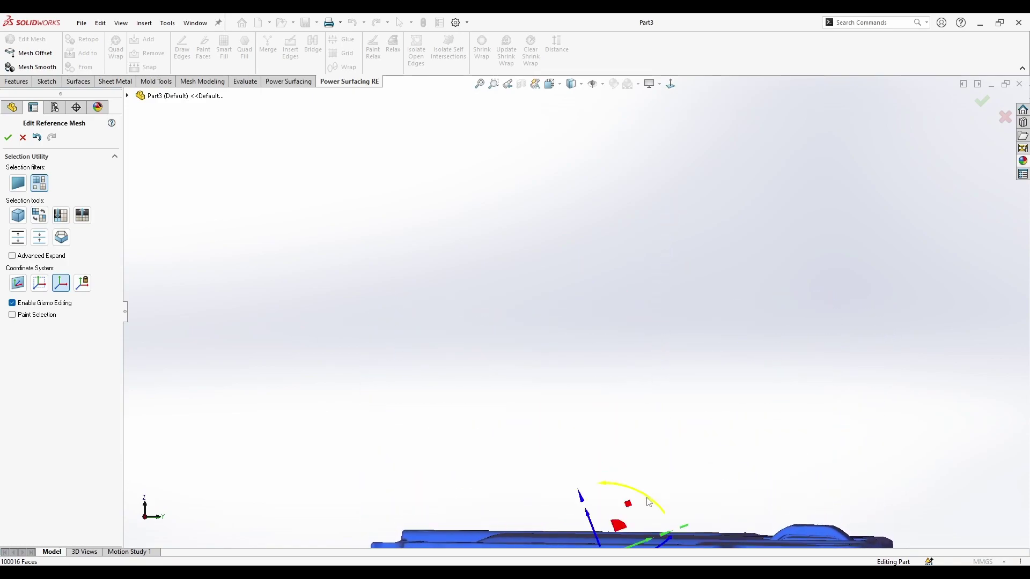
left_click_drag(647, 501, 646, 497)
key("ctrl+1")
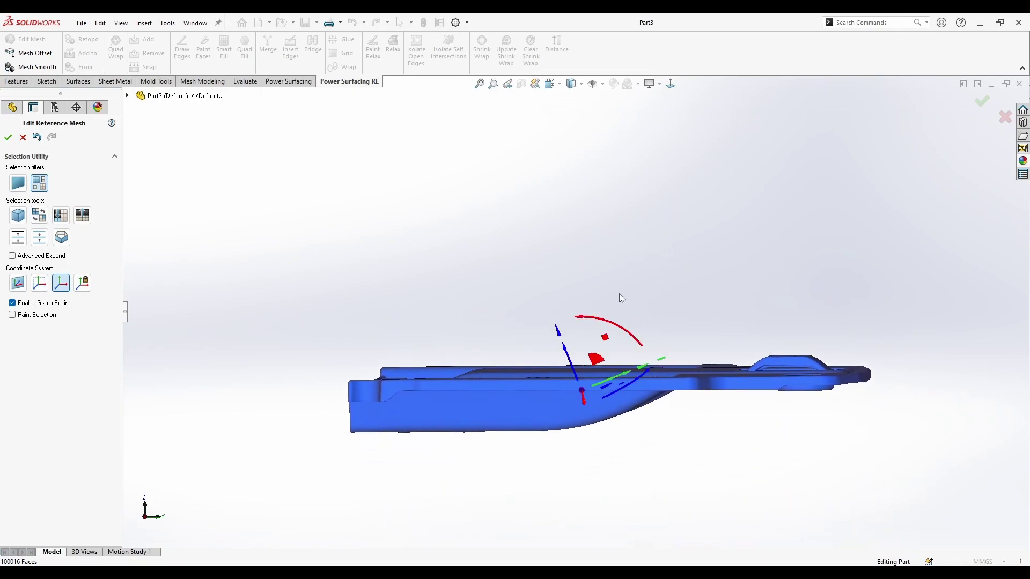
Step: Return to the Front view and rotate the mesh about the Z axis until its outline stands upright
key("f")
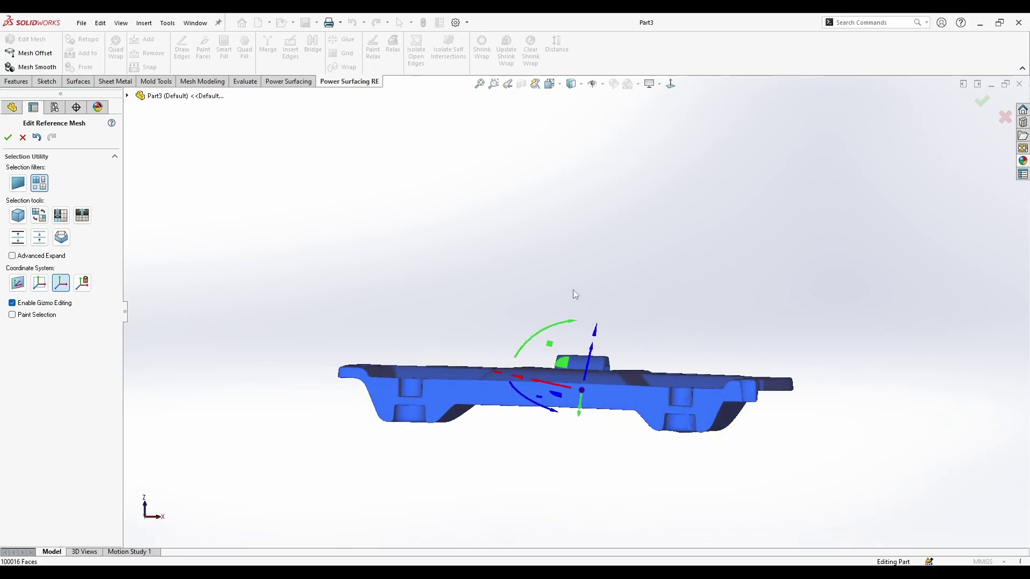
key("ctrl+1")
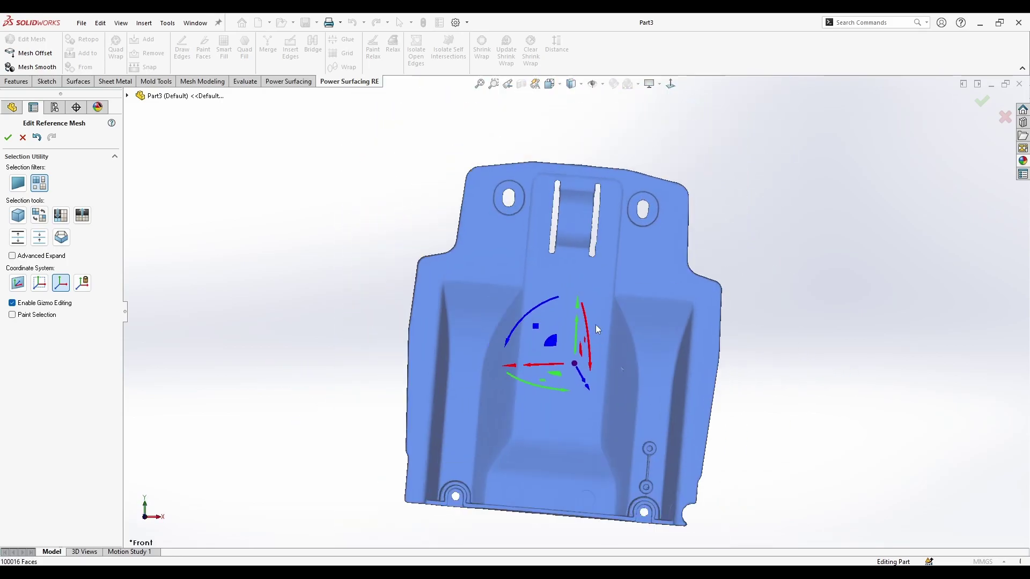
mouse_move(810, 348)
middle_mouse_down("shift")
mouse_move(802, 335)
mouse_move(820, 364)
middle_mouse_up("shift")
left_click_drag(533, 349, 533, 355)
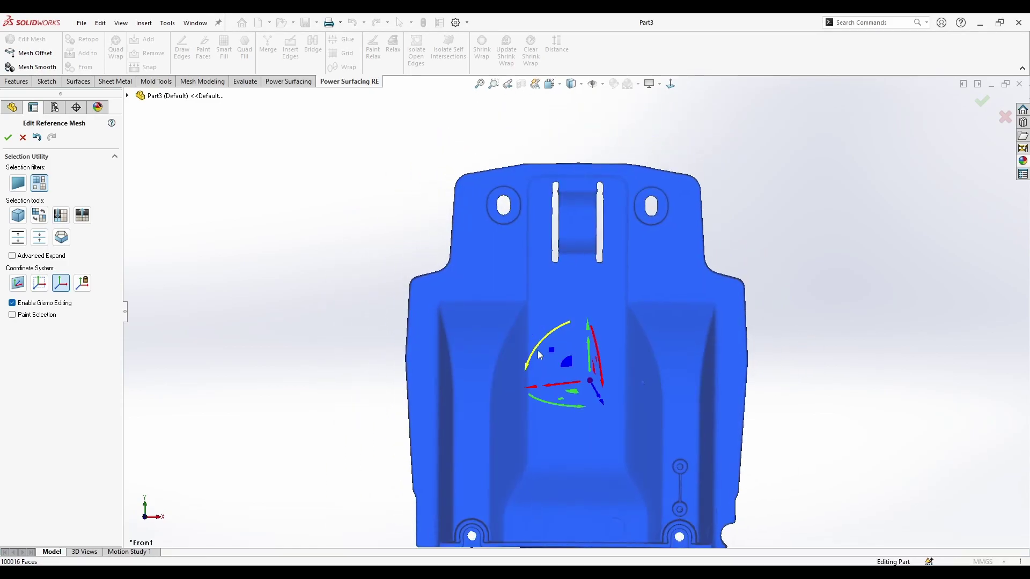
scroll(801, 433, "up", 1)
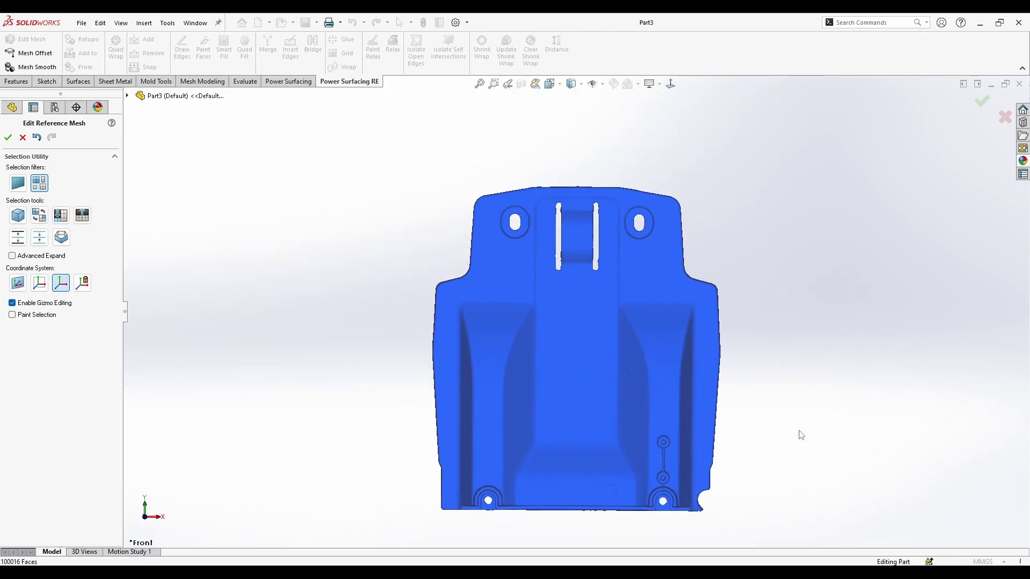
scroll(788, 421, "down", 2)
scroll(787, 416, "down", 1)
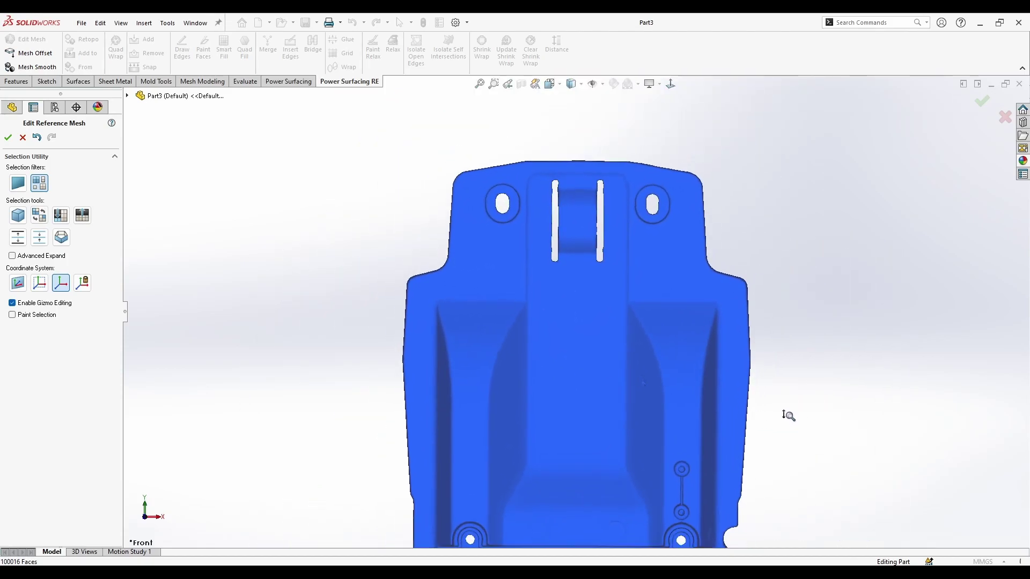
scroll(790, 418, "up", 1)
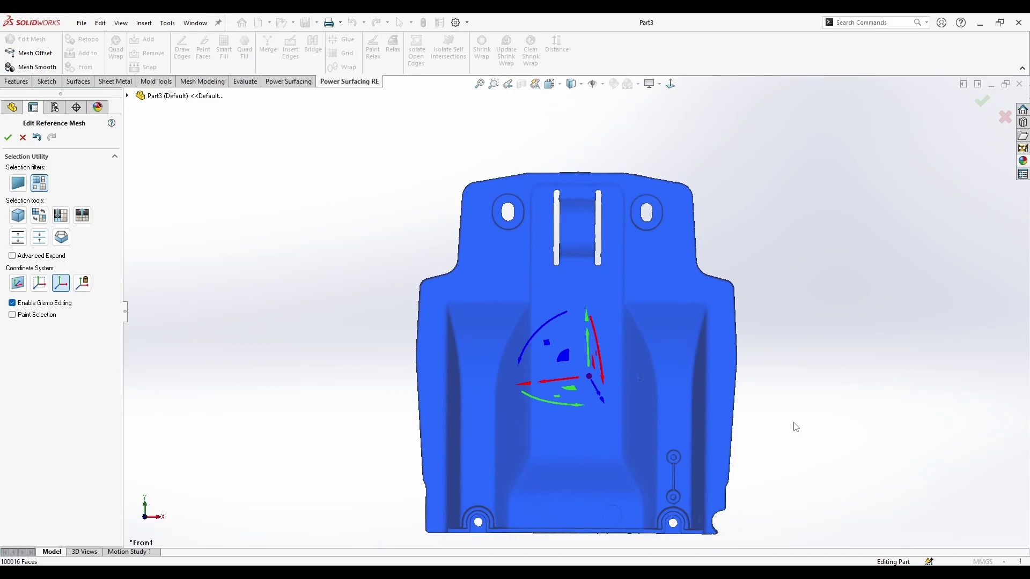
Step: Reselect the mesh in the side view, fine-tune its rotation about the X axis until level, and accept the mesh edit
key("shift+Up")
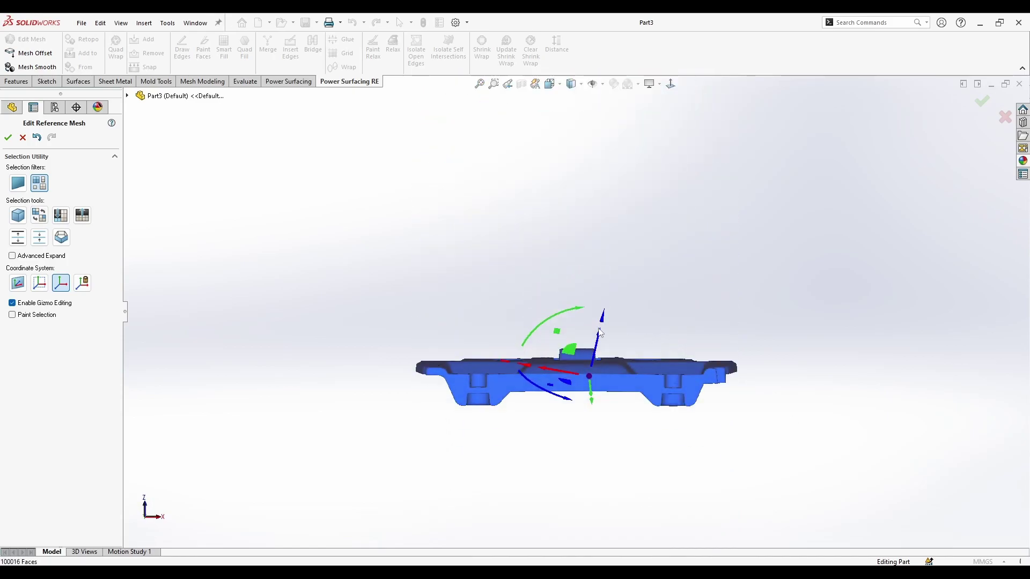
key("shift+Left")
scroll(603, 275, "down", 2)
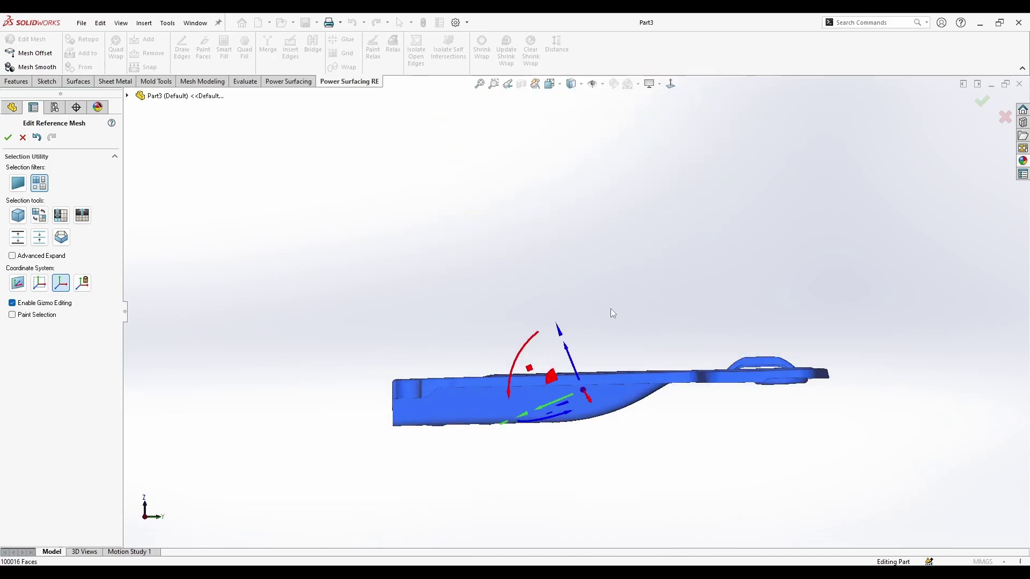
scroll(617, 287, "down", 2)
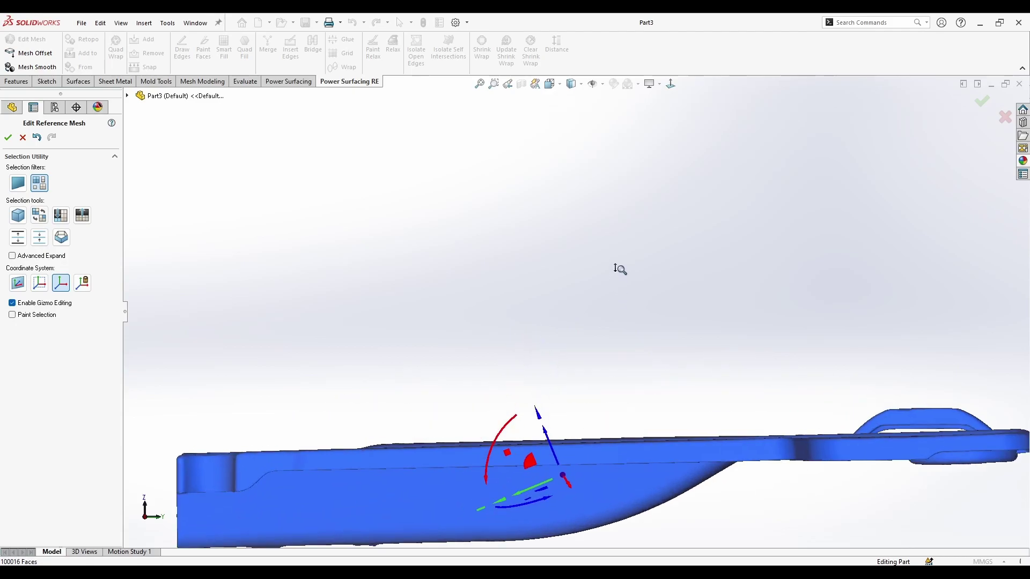
middle_click_drag(620, 268, 605, 199, "ctrl")
scroll(606, 199, "down", 1)
scroll(557, 309, "up", 2)
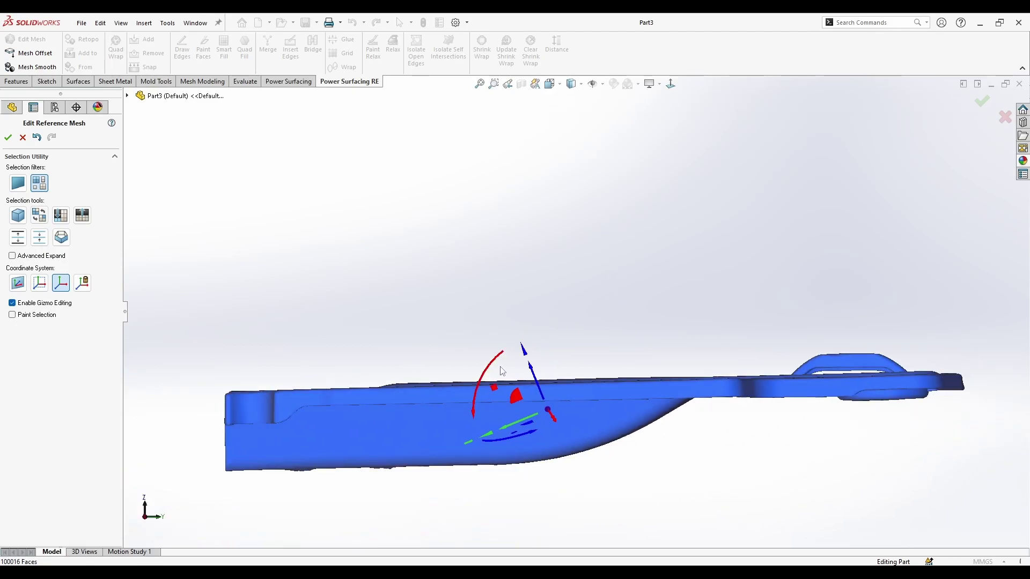
left_click(506, 330)
left_click(525, 385)
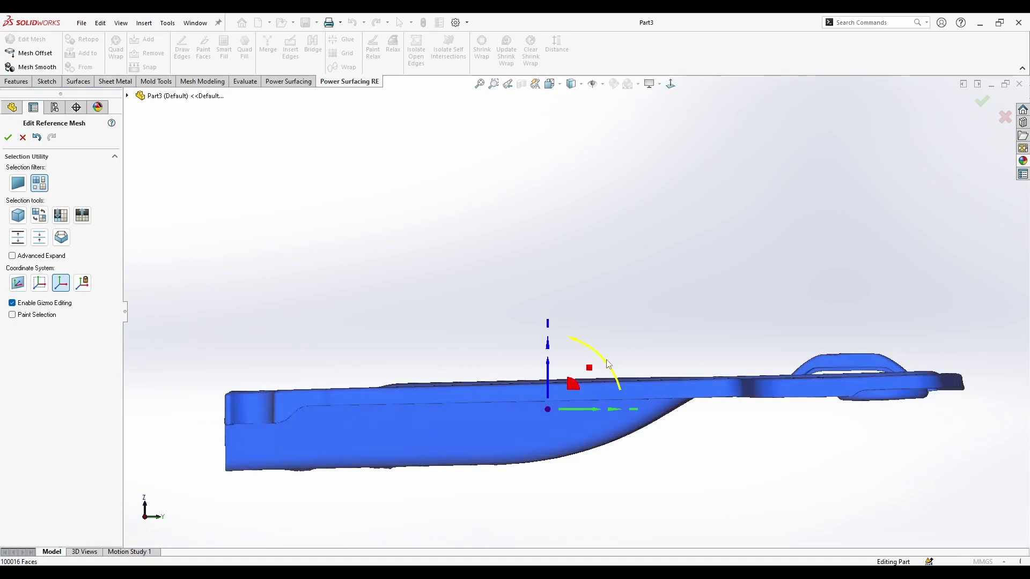
left_click_drag(607, 361, 609, 366)
middle_click_drag(618, 349, 639, 460, "ctrl")
left_click_drag(610, 480, 610, 478)
middle_click_drag(616, 436, 700, 519, "ctrl")
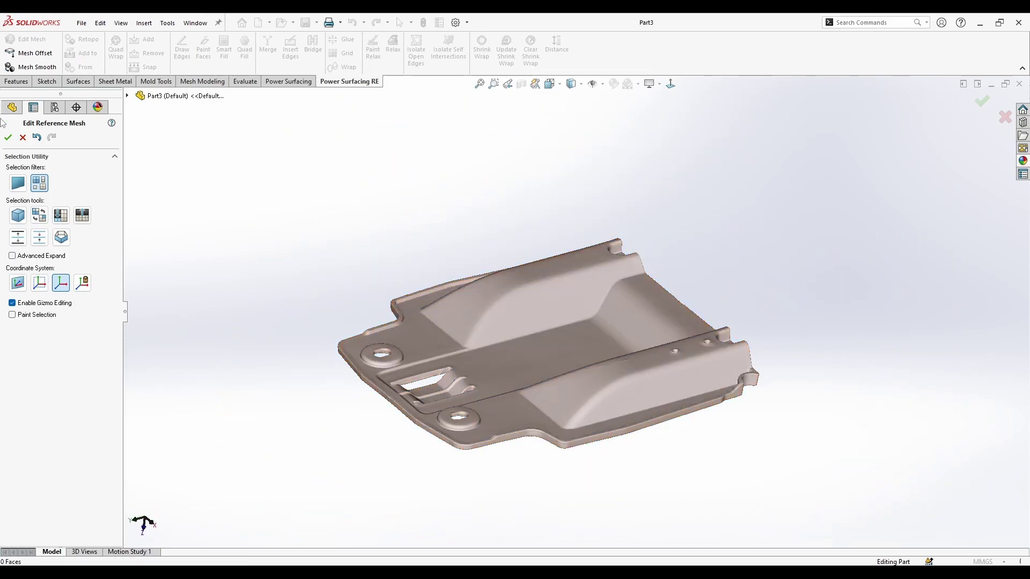
left_click(9, 138)
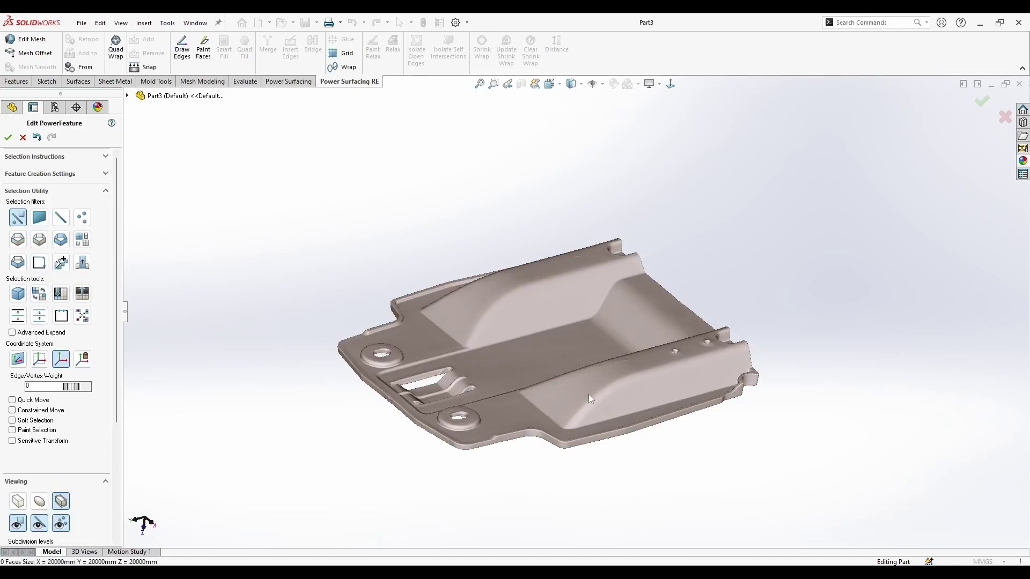
Step: Quad wrap the reference mesh at 0.5% and 0° with Mesh is not Closed and Five Sided enabled
middle_click_drag(131, 188, 553, 321)
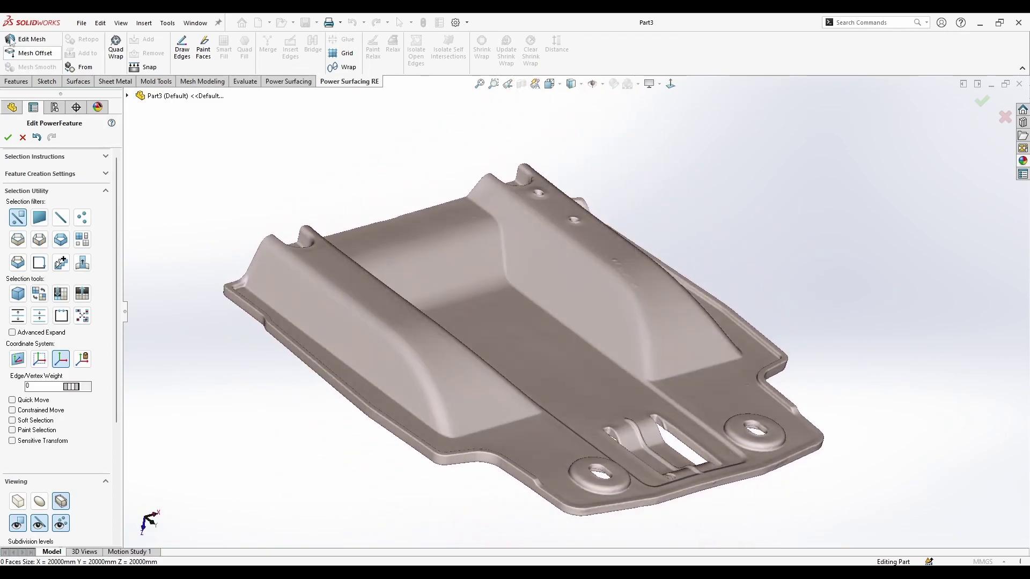
left_click(116, 52)
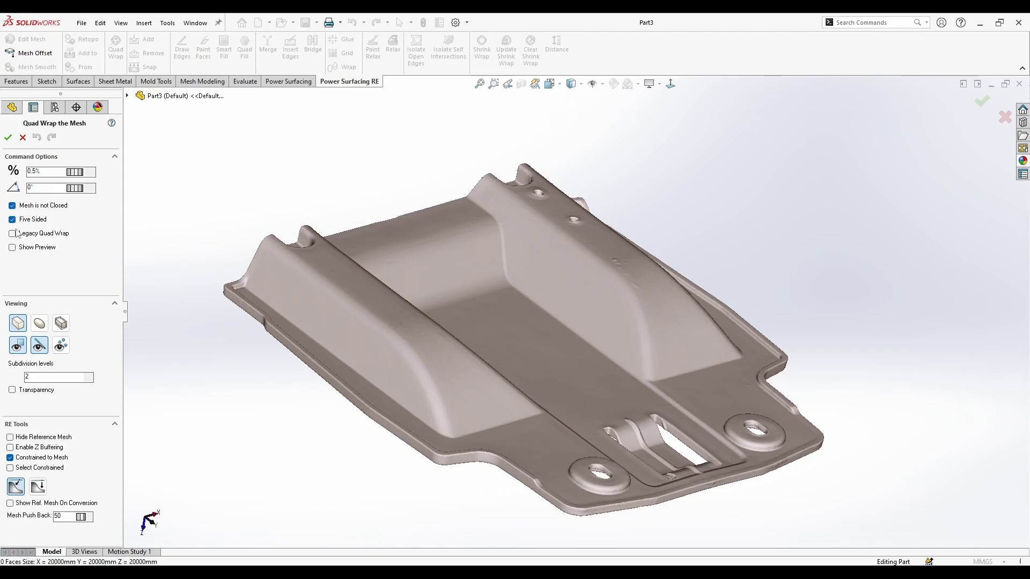
left_click(7, 138)
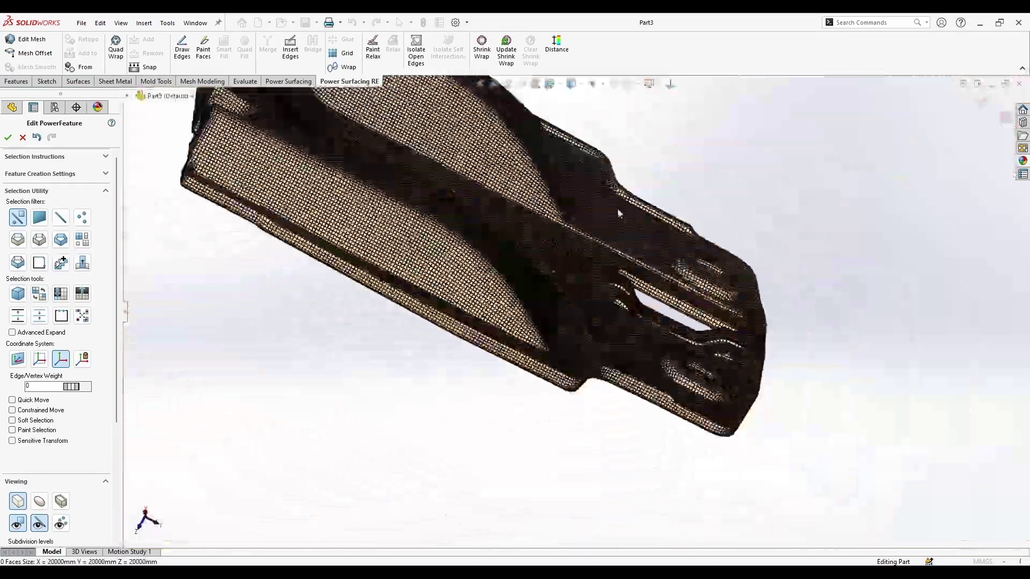
Step: Shrink wrap the generated quad mesh onto the reference mesh
middle_click_drag(618, 213, 417, 159)
scroll(499, 216, "up", 3)
scroll(471, 268, "down", 5)
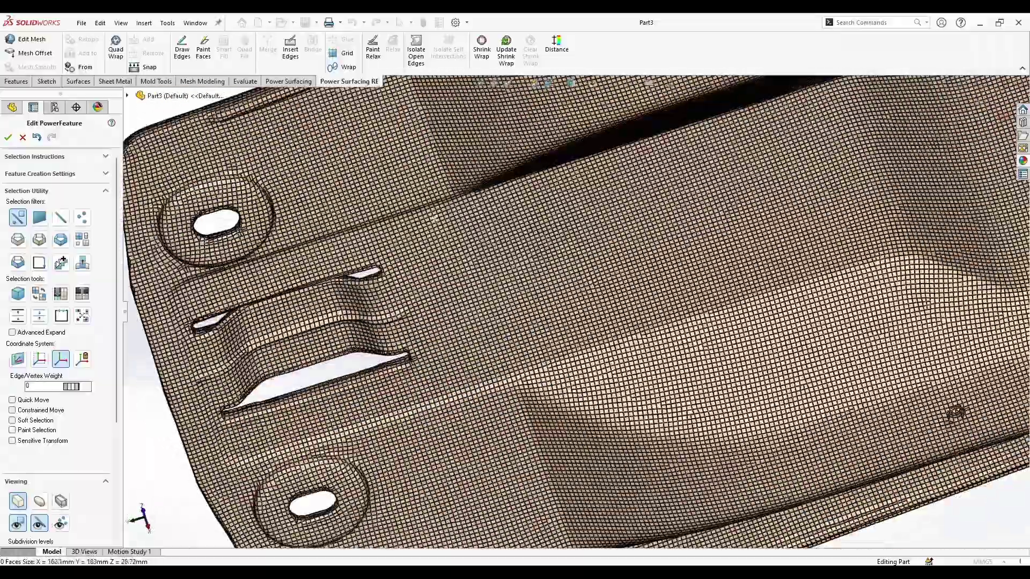
scroll(598, 298, "up", 3)
middle_click_drag(597, 297, 645, 279)
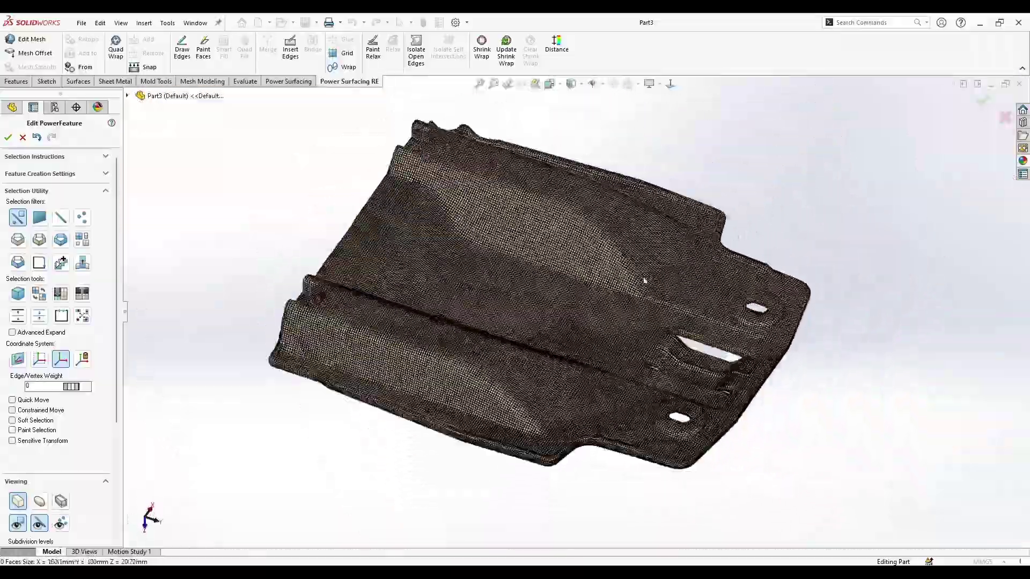
scroll(645, 280, "down", 5)
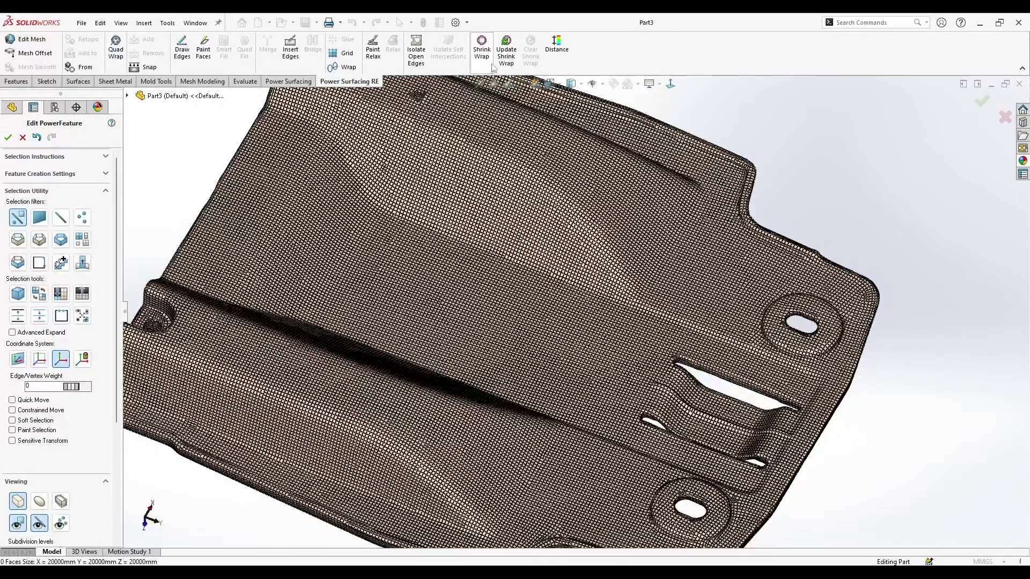
left_click(484, 56)
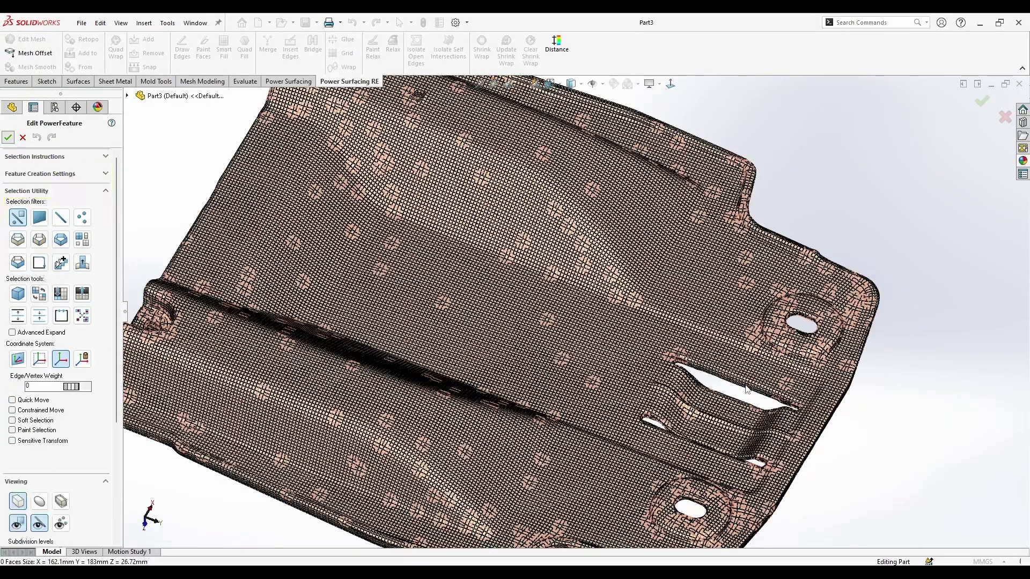
scroll(538, 296, "up", 1)
middle_click_drag(615, 174, 564, 134)
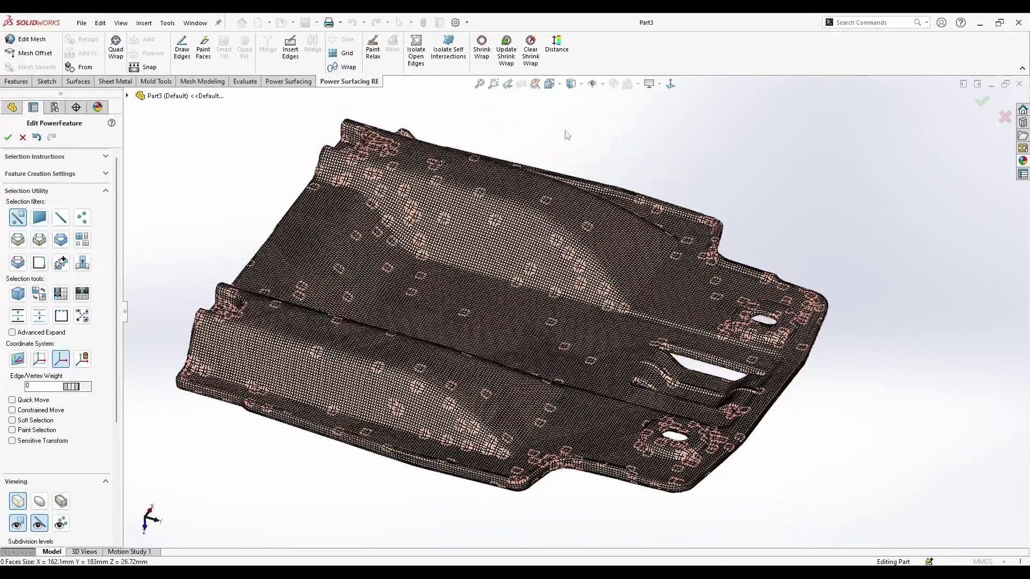
Step: Show the wrap in smooth display, examine its distance color map against the reference mesh, and close the distance legend
left_click(556, 47)
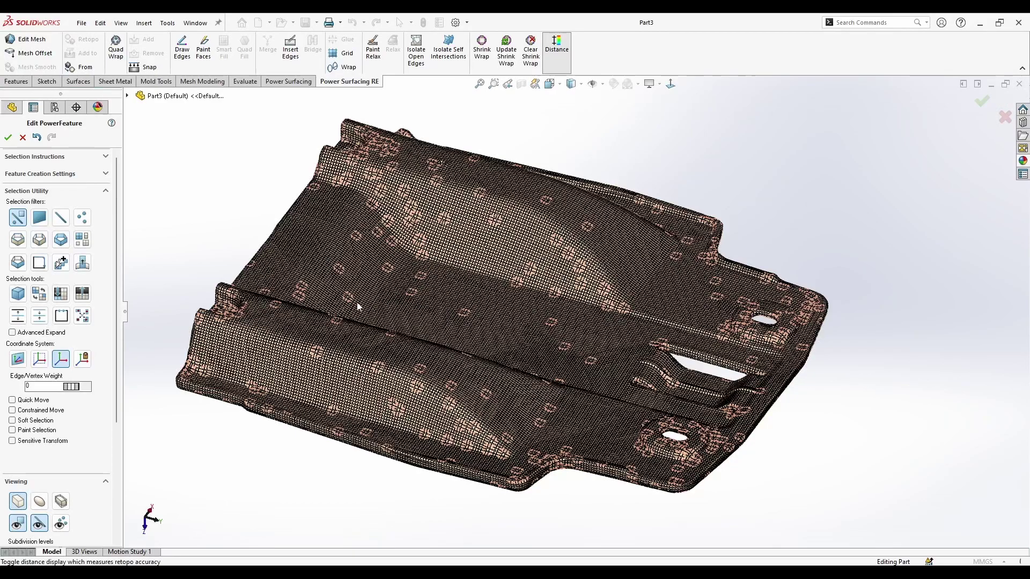
key("Tab")
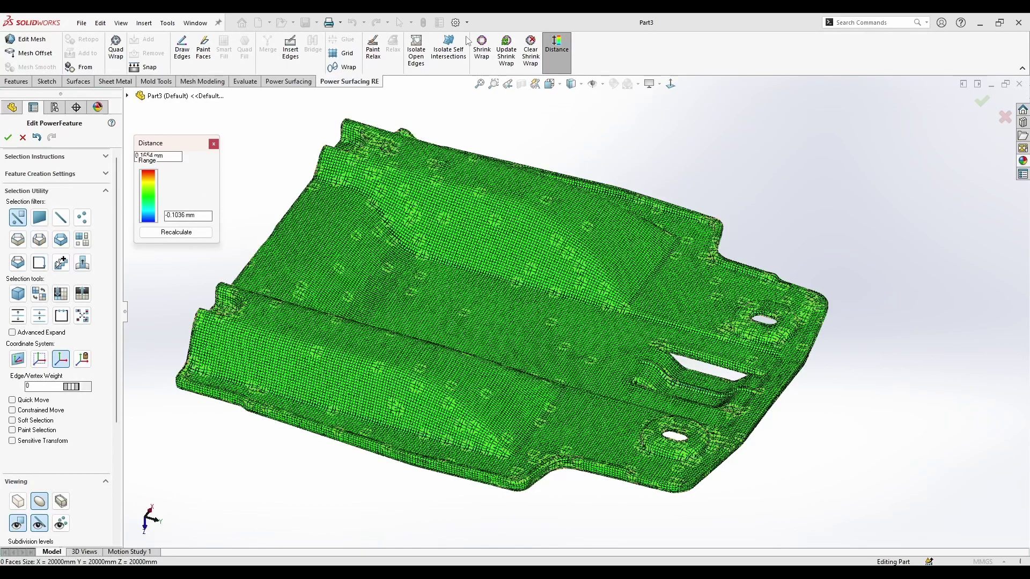
middle_click_drag(655, 268, 788, 376)
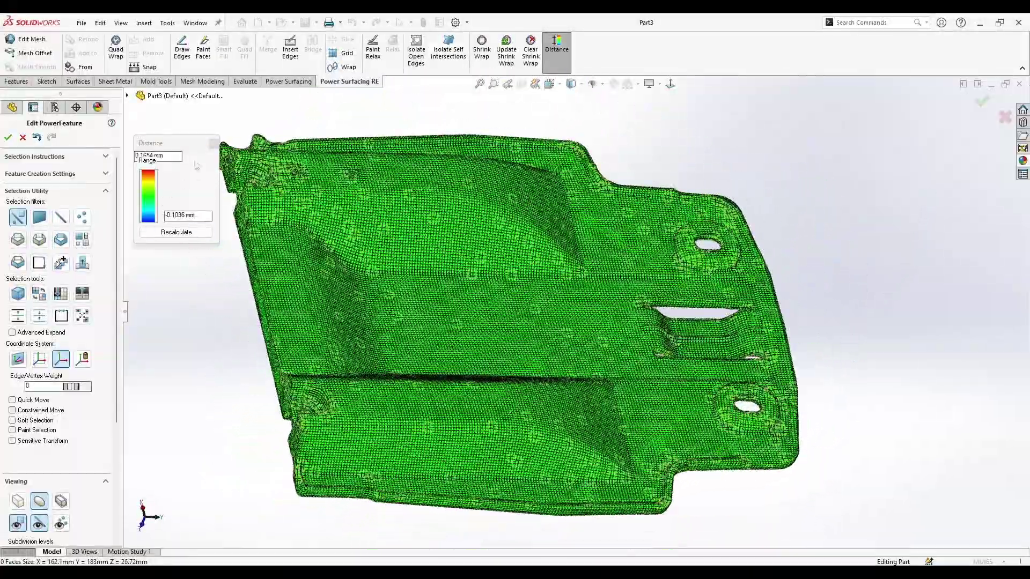
left_click(214, 144)
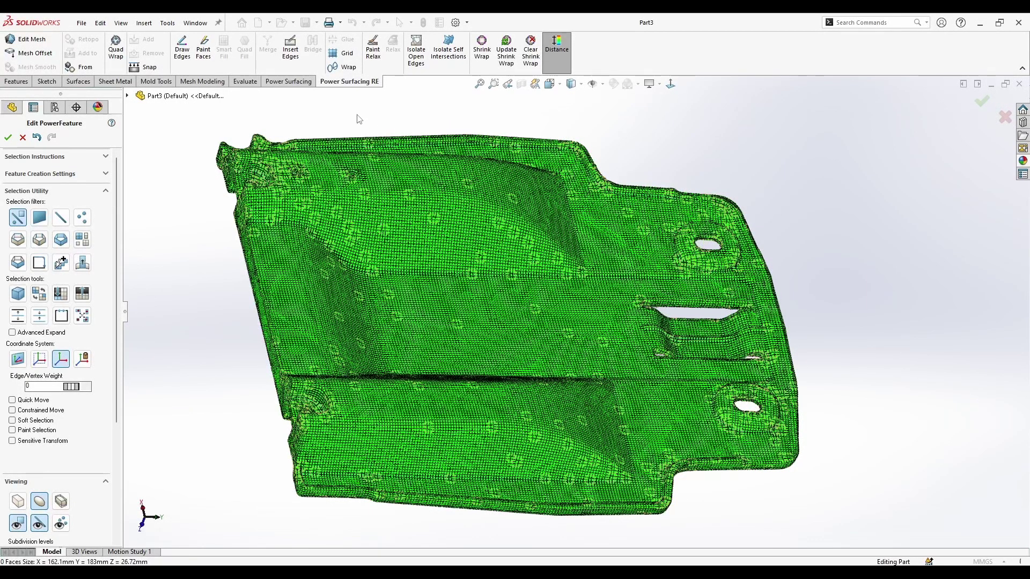
Step: Run the SubD Checker on the wrapped mesh with Check Everything
left_click(283, 81)
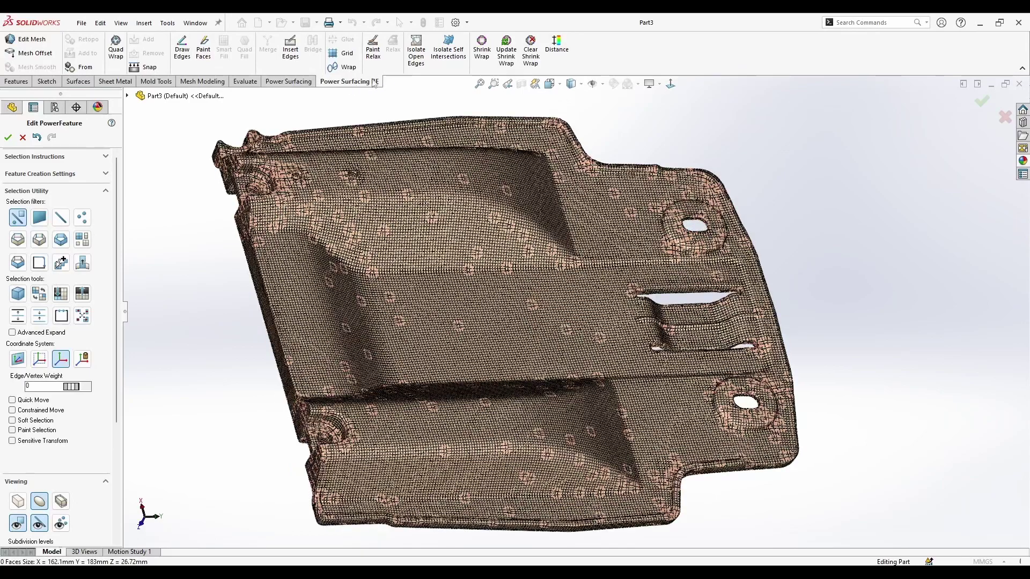
left_click(311, 83)
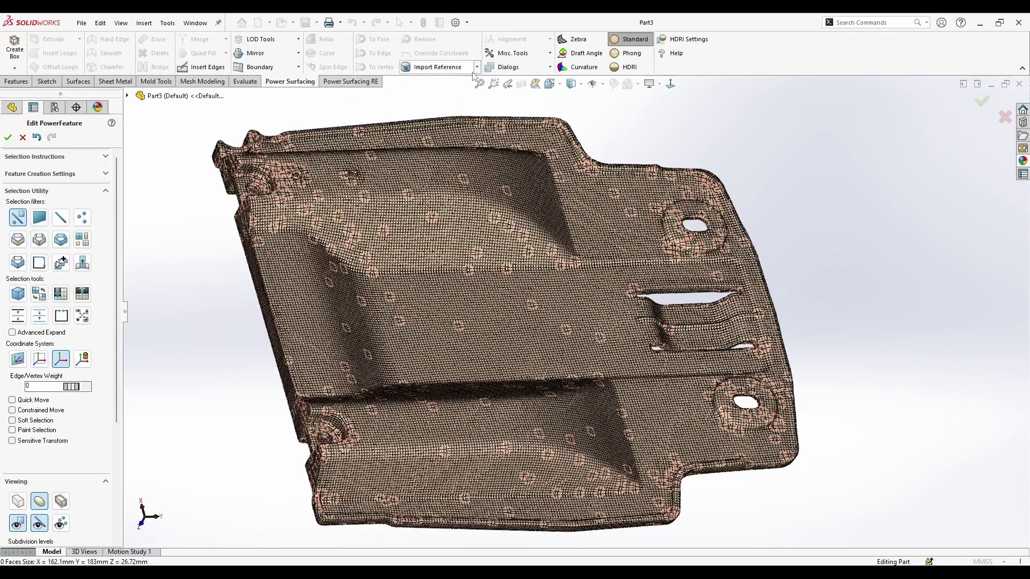
left_click(523, 66)
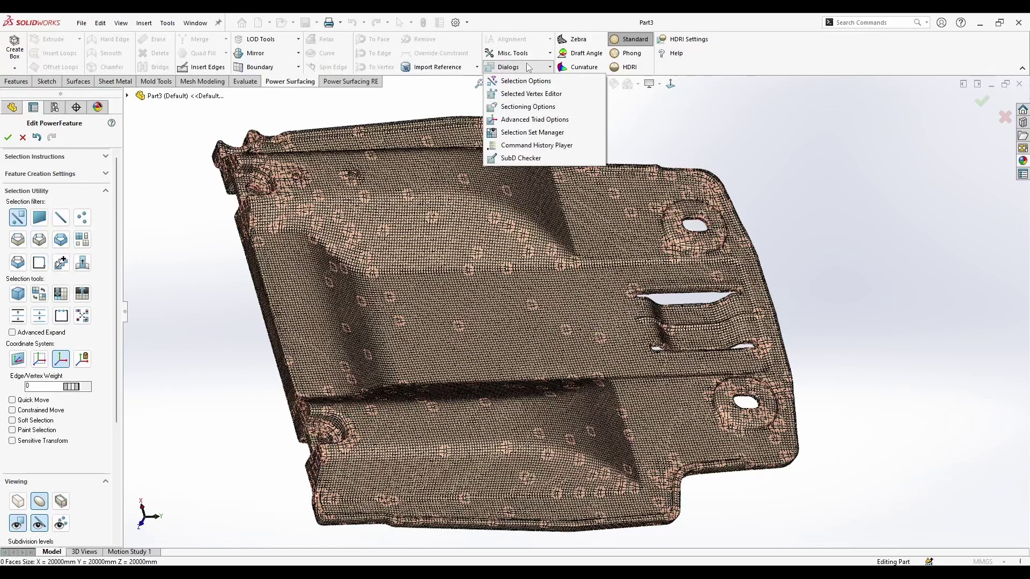
left_click(521, 157)
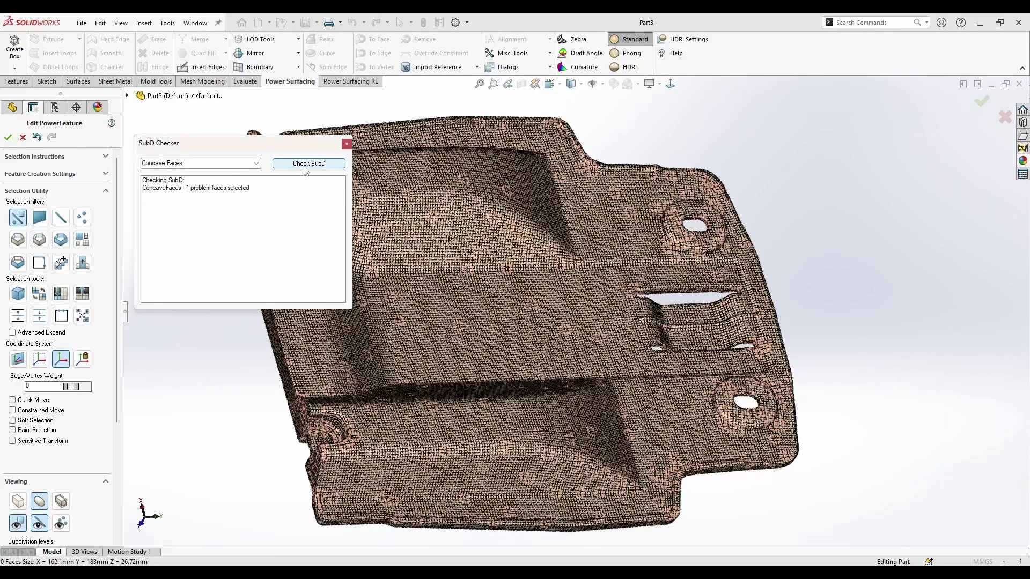
left_click(252, 163)
left_click(246, 174)
left_click(309, 163)
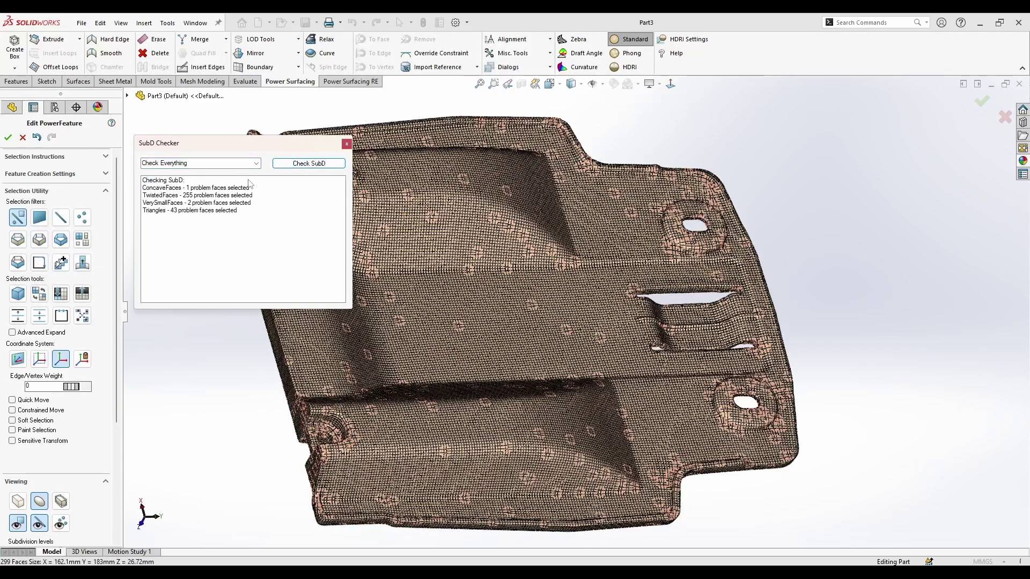
left_click(177, 189)
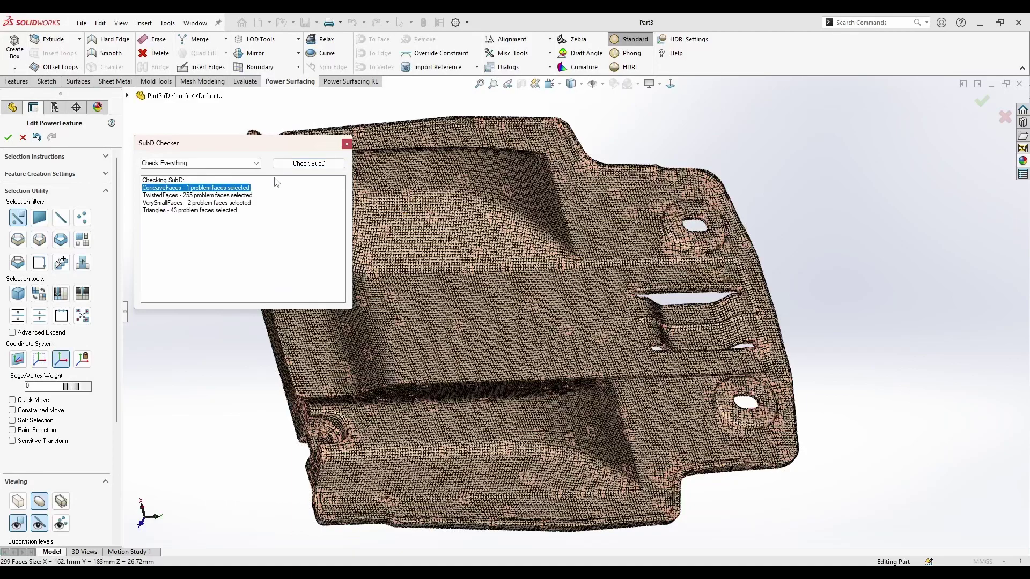
left_click(303, 166)
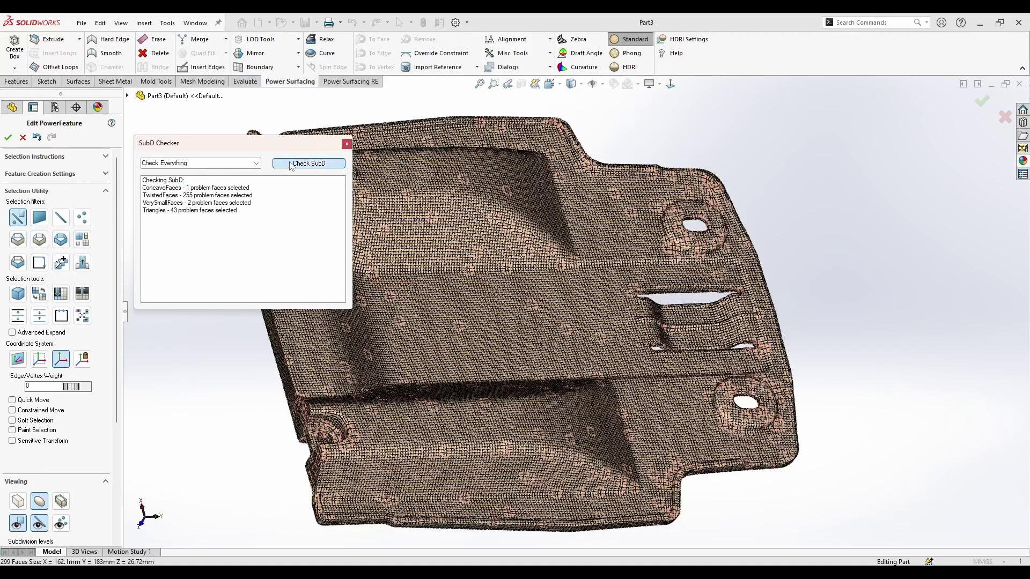
Step: Select the problem face by running the SubD Checker for Concave Faces only, and close the checker
left_click(256, 163)
left_click(210, 192)
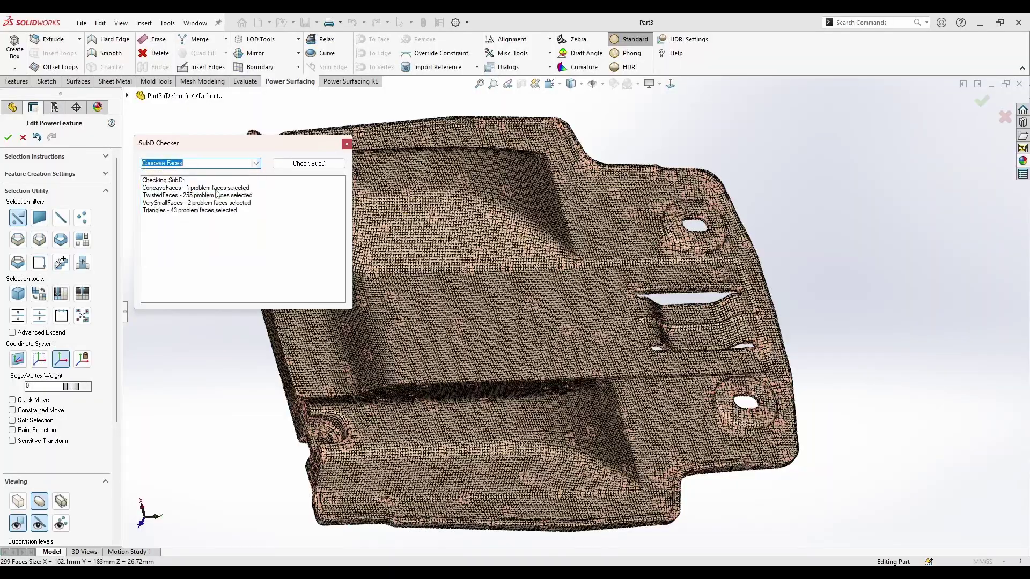
left_click(317, 167)
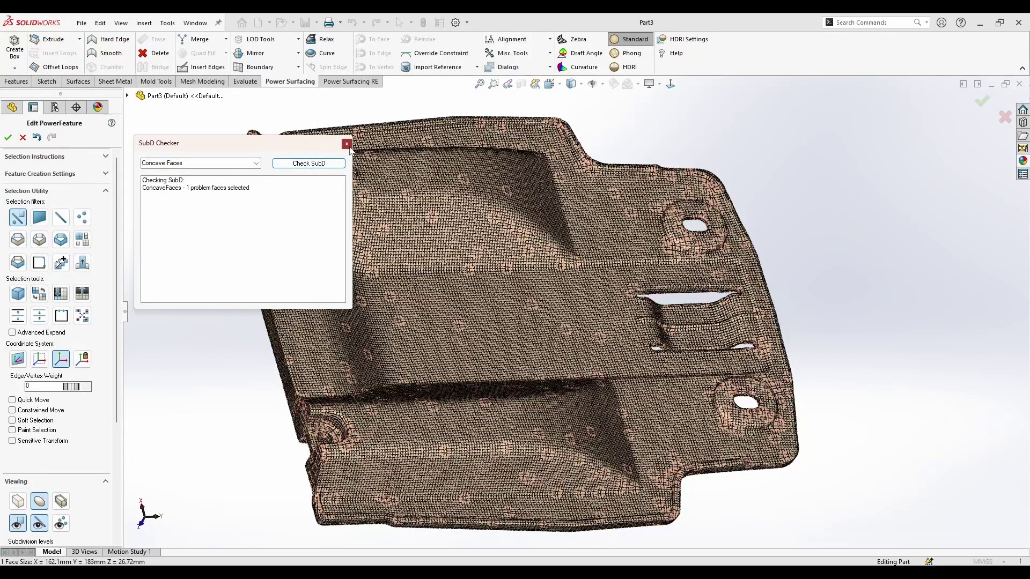
left_click(346, 143)
Step: Relax the selected concave face beside the raised boss with a value of 300
scroll(281, 170, "down", 8)
middle_click_drag(367, 182, 588, 253)
scroll(391, 294, "down", 8)
middle_click_drag(509, 290, 510, 204)
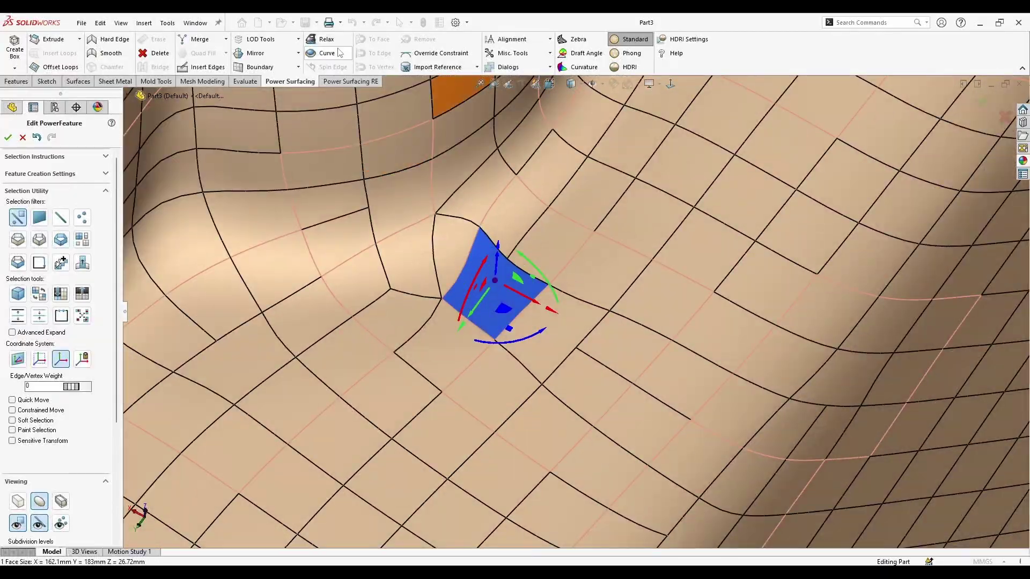
left_click(325, 41)
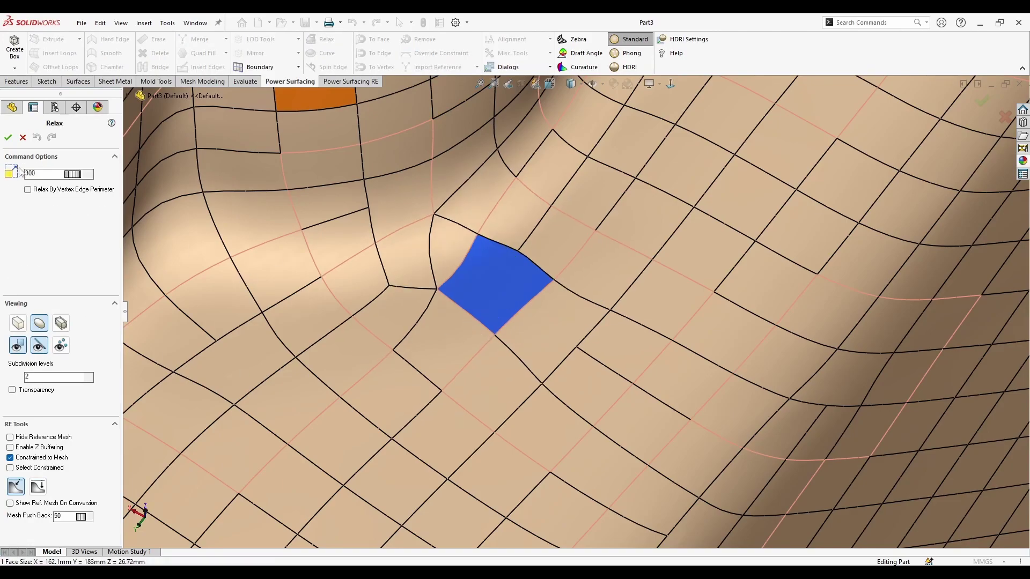
left_click(8, 139)
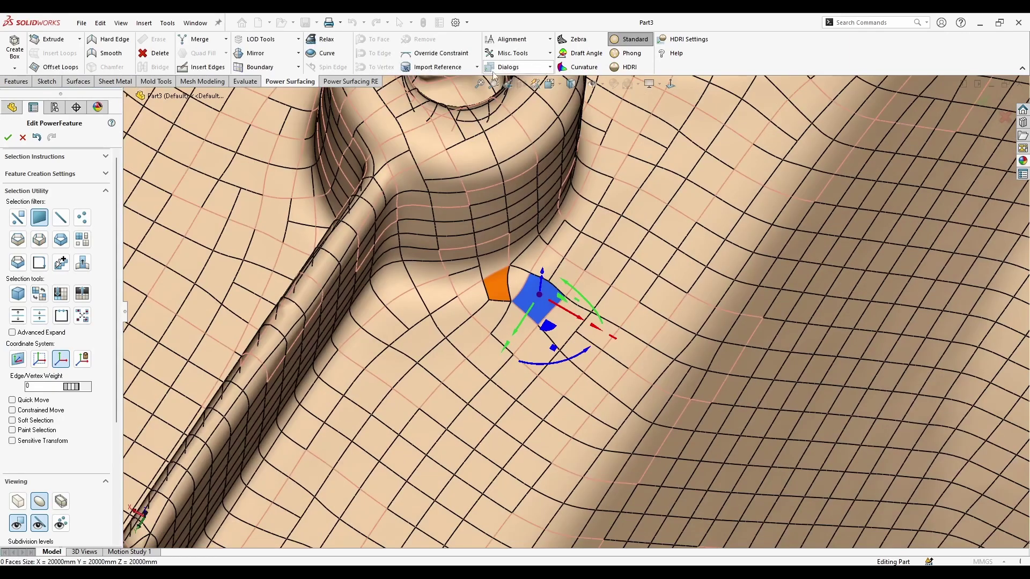
Step: Recheck the mesh for Concave Faces with the SubD Checker and close the checker
left_click(507, 67)
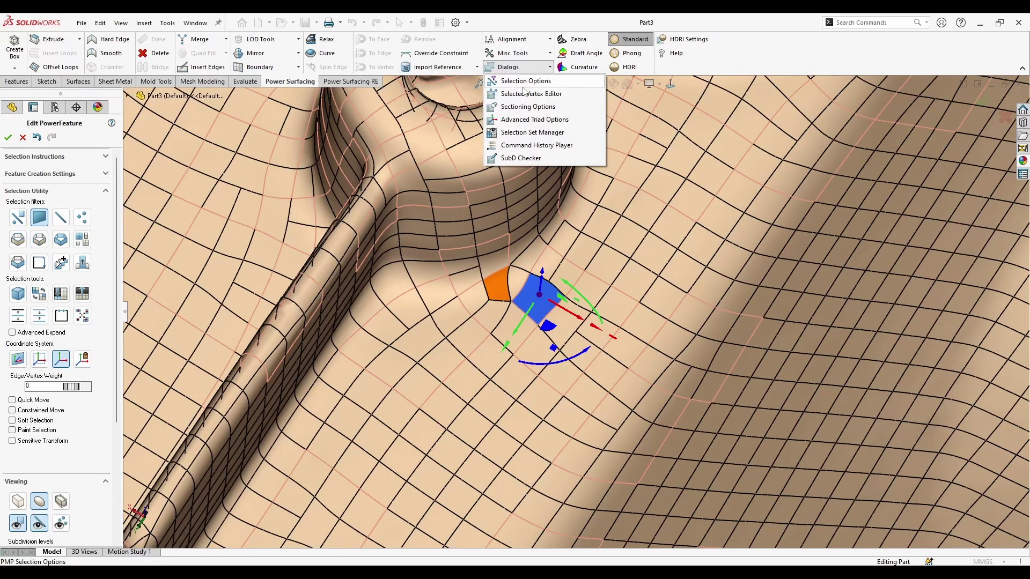
left_click(520, 158)
left_click(309, 163)
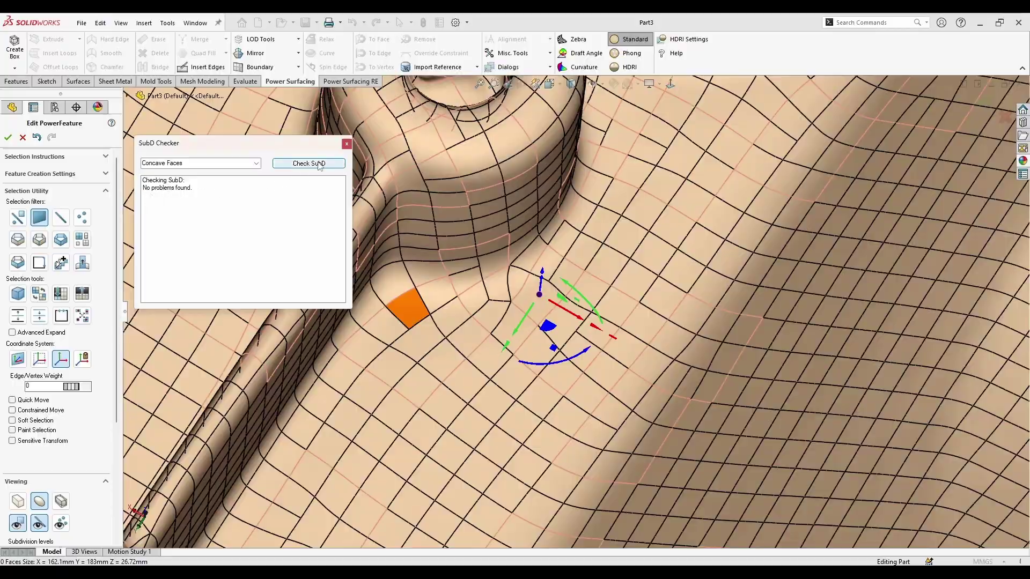
left_click(347, 144)
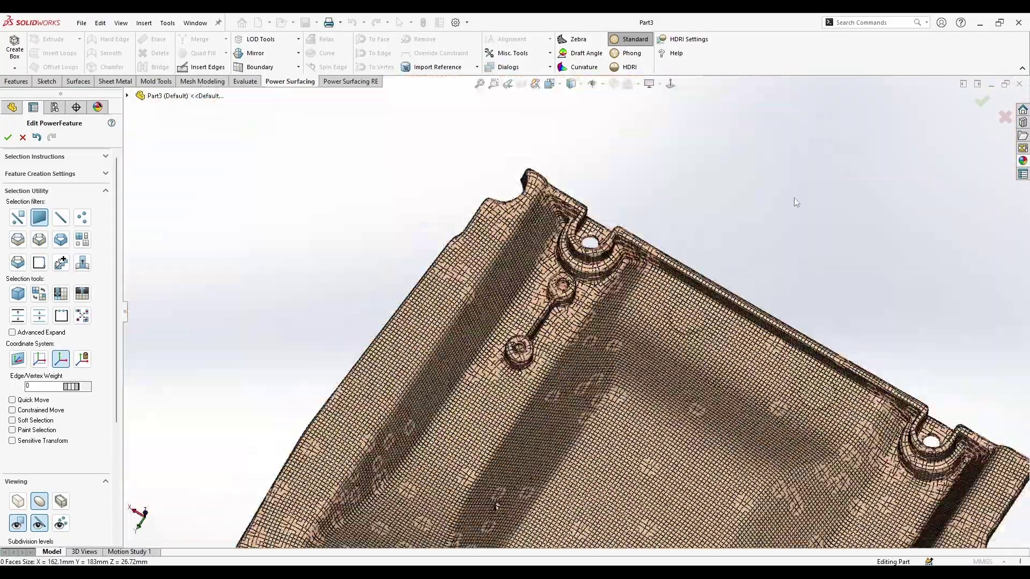
Step: Accept the PowerFeature edit to convert the wrapped mesh into a solid body
scroll(590, 332, "up", 3)
middle_click_drag(590, 333, 440, 337)
scroll(444, 398, "down", 4)
scroll(439, 338, "up", 3)
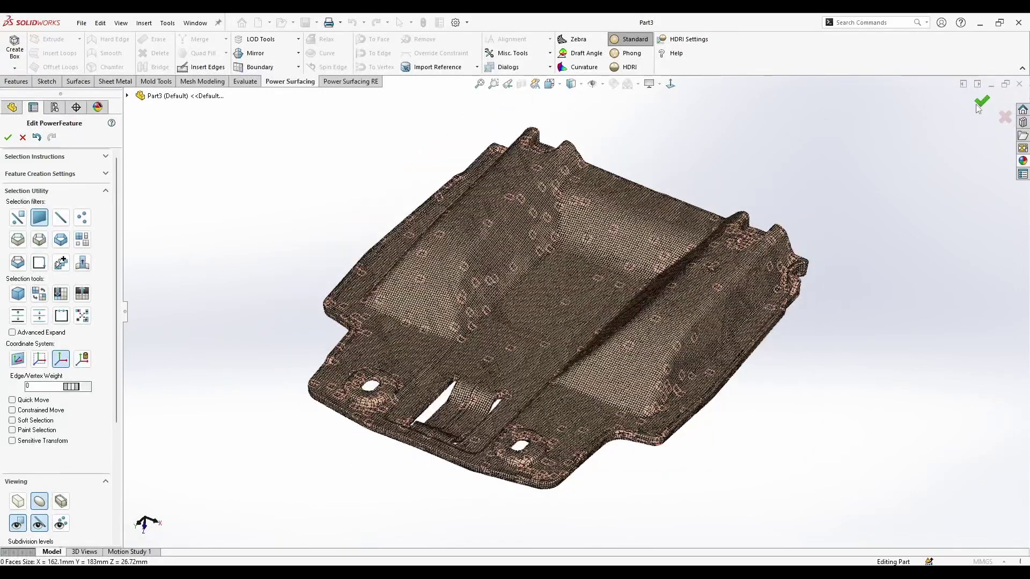
left_click(981, 103)
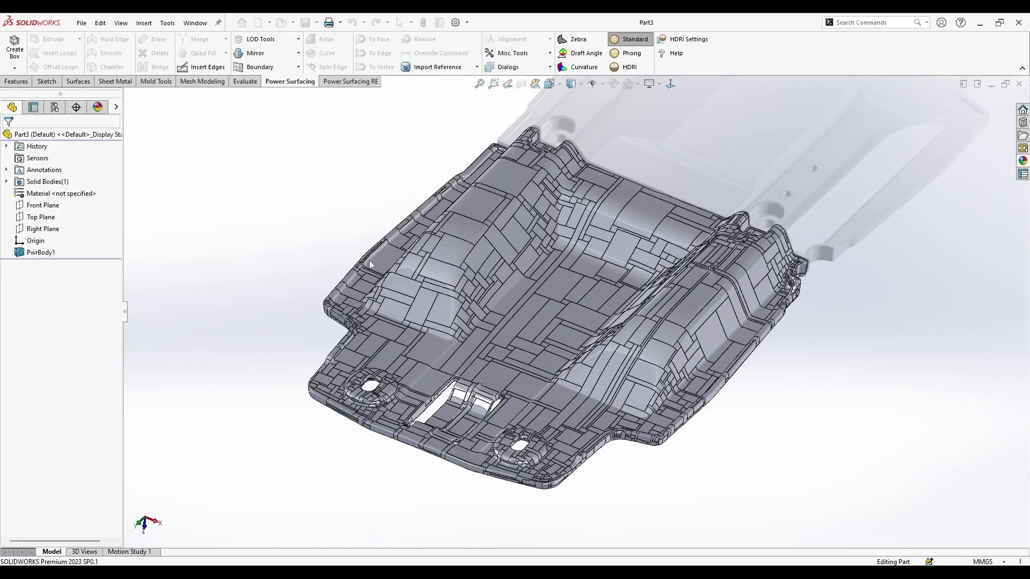
Step: Apply the red soft touch plastic appearance to the entire converted body
mouse_move(304, 275)
middle_mouse_down()
mouse_move(402, 290)
mouse_move(386, 462)
mouse_move(398, 437)
middle_mouse_up()
left_click(1022, 160)
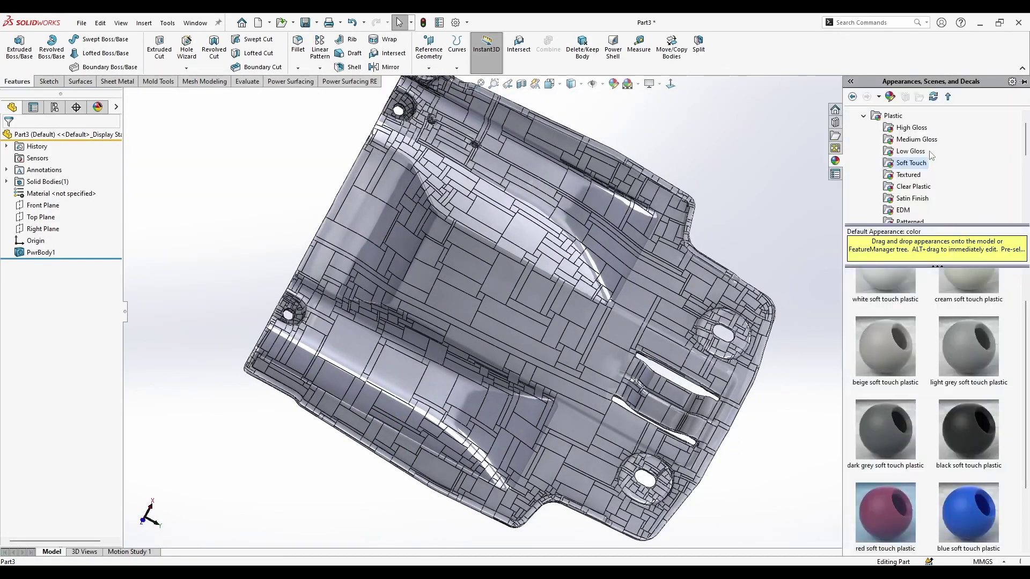
left_click_drag(900, 506, 533, 300)
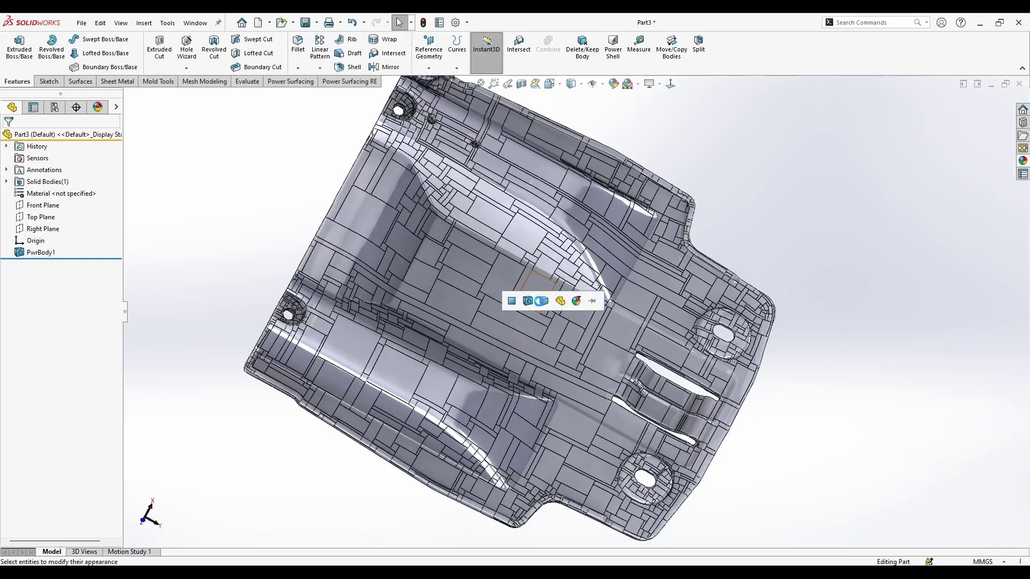
left_click(547, 300)
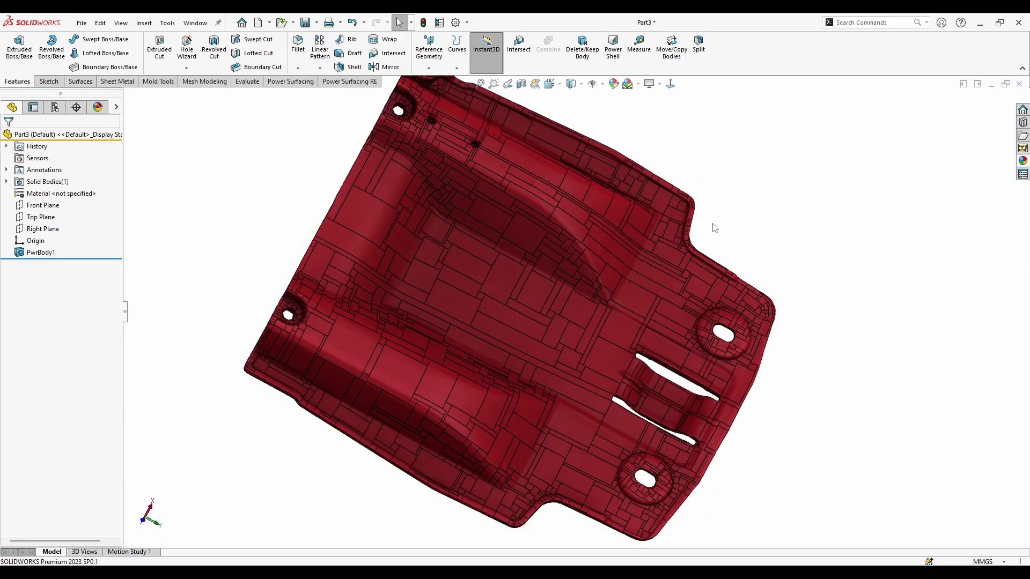
Step: Change the display style to Shaded without edges
middle_click_drag(713, 225, 686, 129)
left_click(579, 87)
left_click(570, 113)
mouse_move(611, 138)
middle_mouse_down()
mouse_move(604, 202)
mouse_move(613, 172)
middle_mouse_up()
scroll(606, 198, "up", 2)
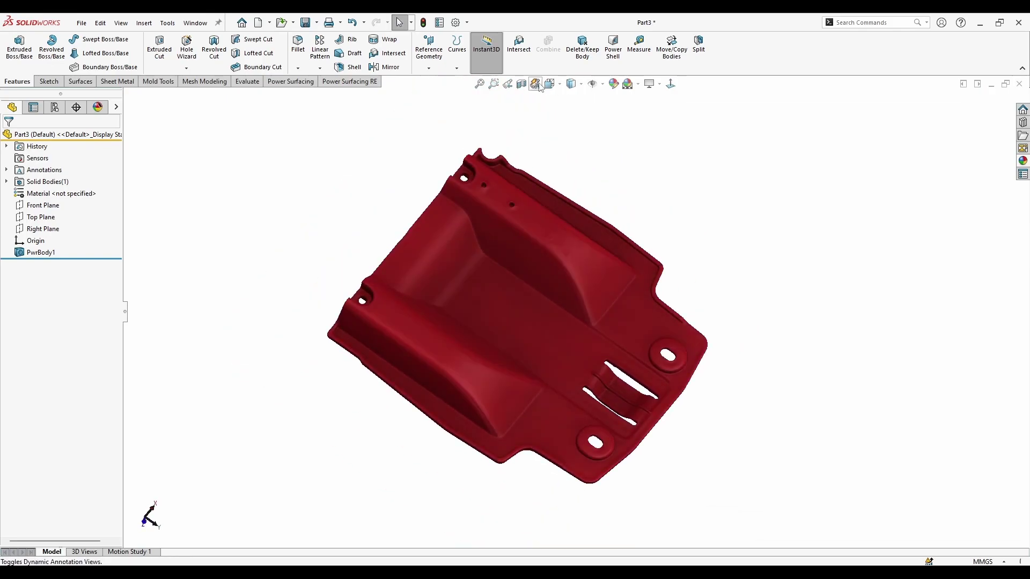
Step: Inspect the body's wall thickness with a temporary Top Plane section at an adjusted angle, then discard the section view
left_click(521, 84)
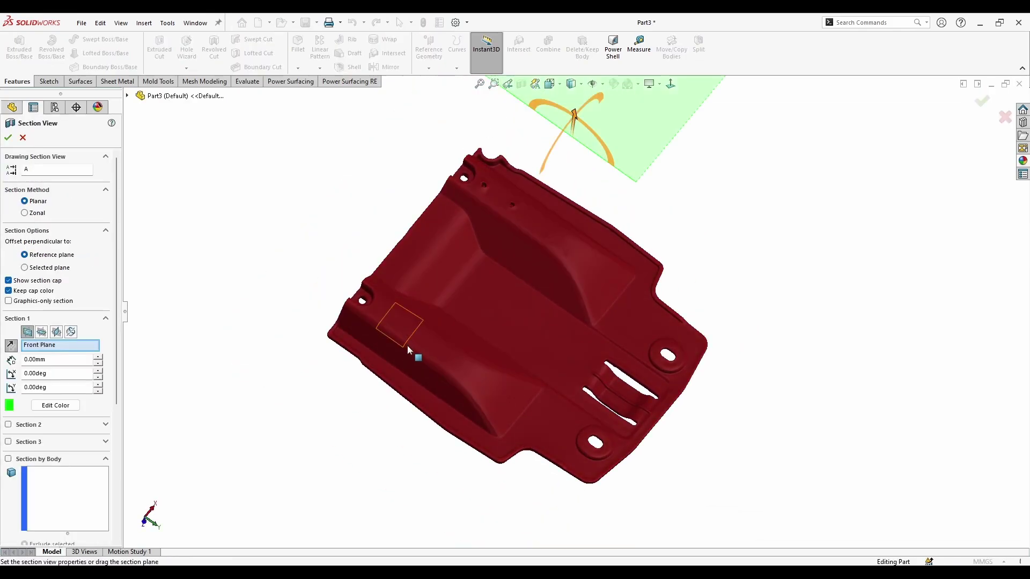
left_click(42, 332)
middle_click_drag(399, 296, 300, 278)
scroll(558, 316, "down", 5)
left_click_drag(432, 368, 393, 289)
scroll(725, 310, "up", 3)
scroll(347, 454, "up", 2)
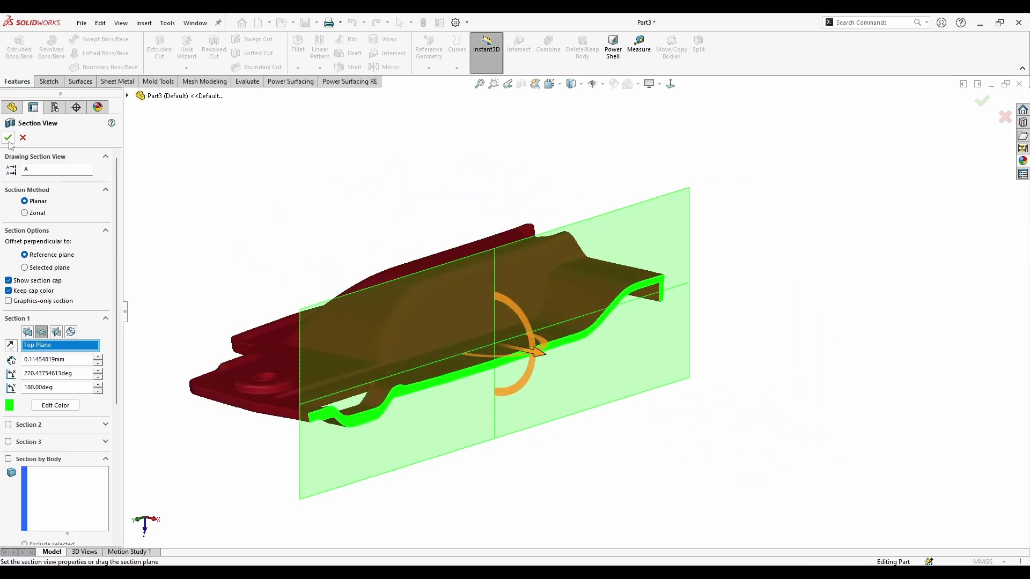
left_click(23, 137)
Step: Start a new sketch on the Front Plane for cleaning up the openings at the part's narrow end
middle_click_drag(375, 231, 284, 290)
left_click(670, 83)
scroll(536, 220, "down", 8)
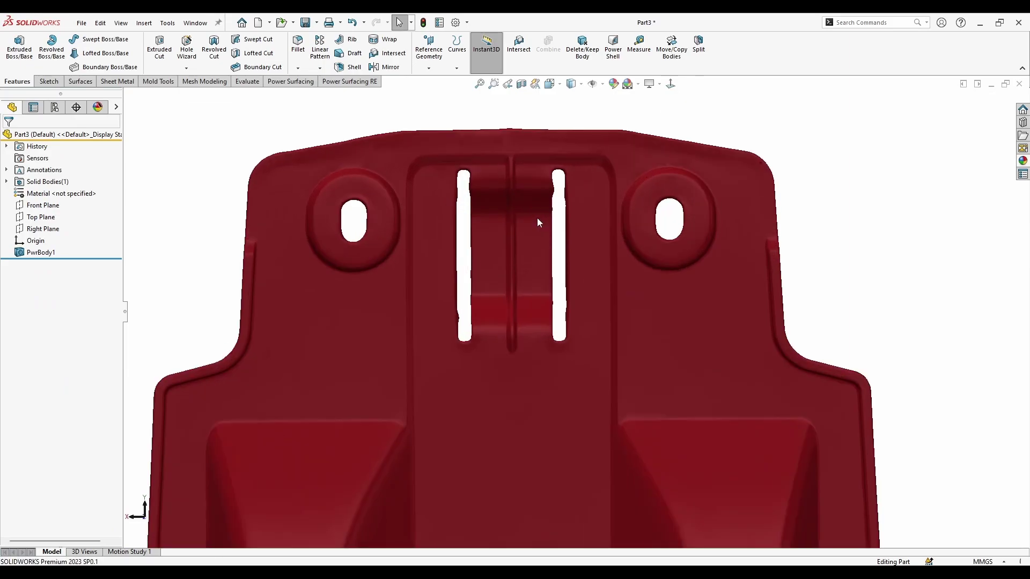
scroll(498, 188, "down", 2)
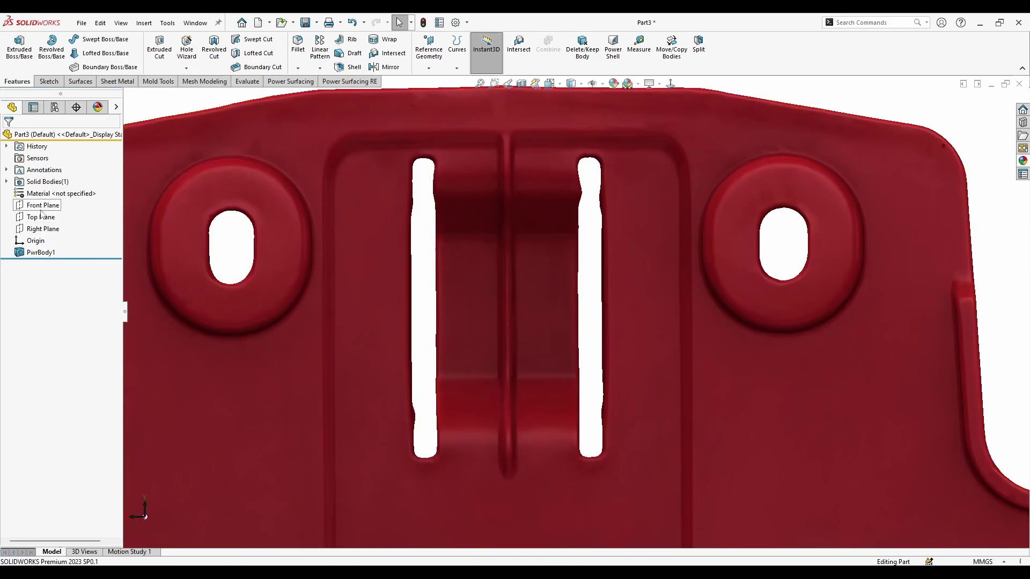
key("z")
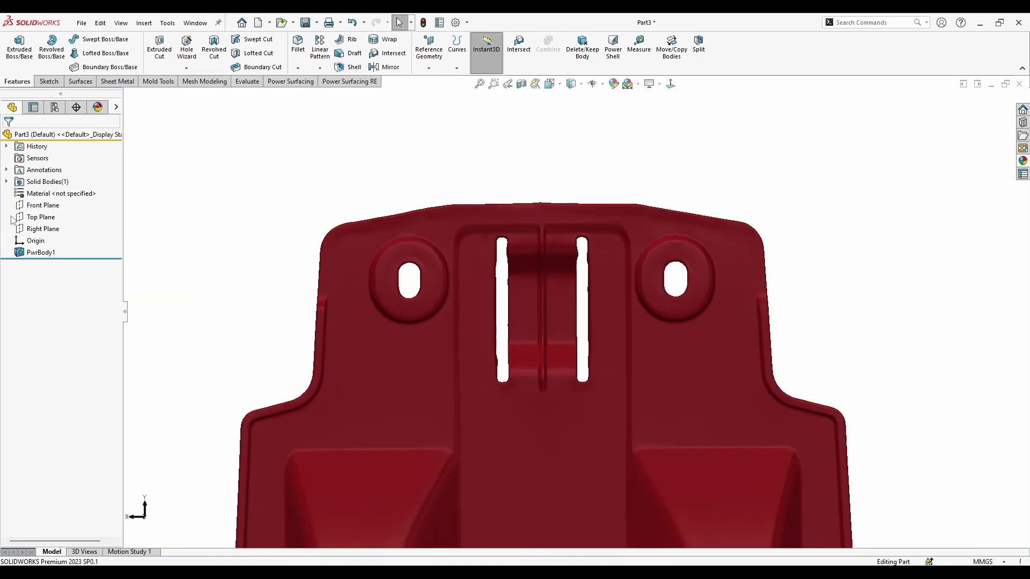
right_click(47, 209)
left_click(52, 191)
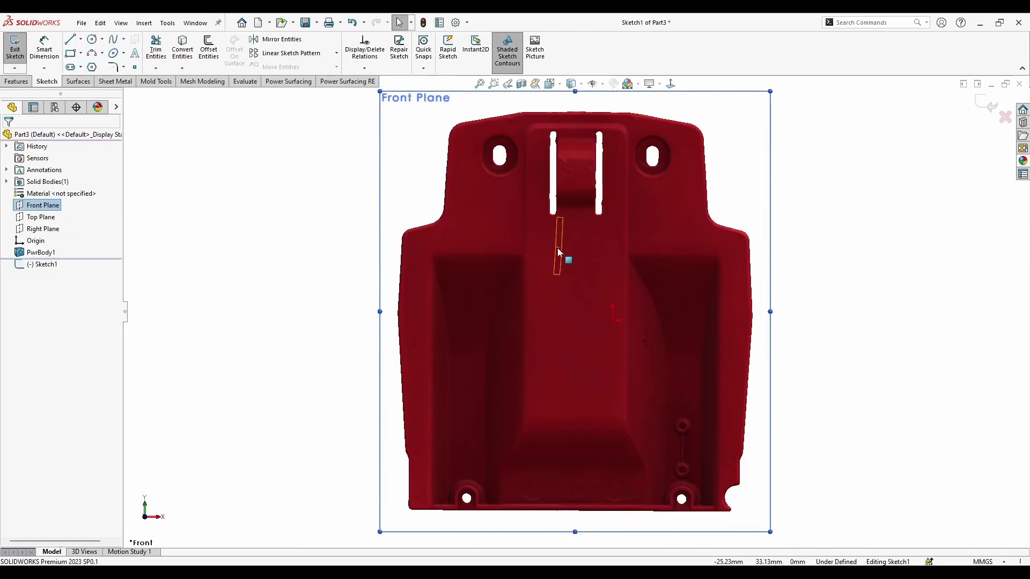
Step: Sketch a vertical straight slot slightly larger than the oval hole on the right side of the part
scroll(557, 248, "down", 5)
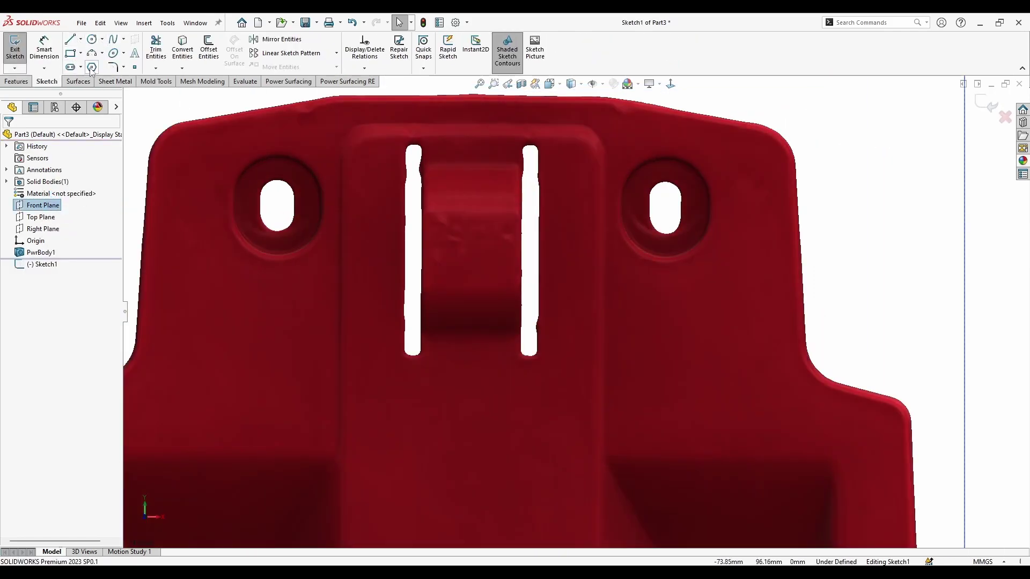
left_click(70, 67)
scroll(654, 228, "down", 4)
left_click(647, 246)
left_click(648, 304)
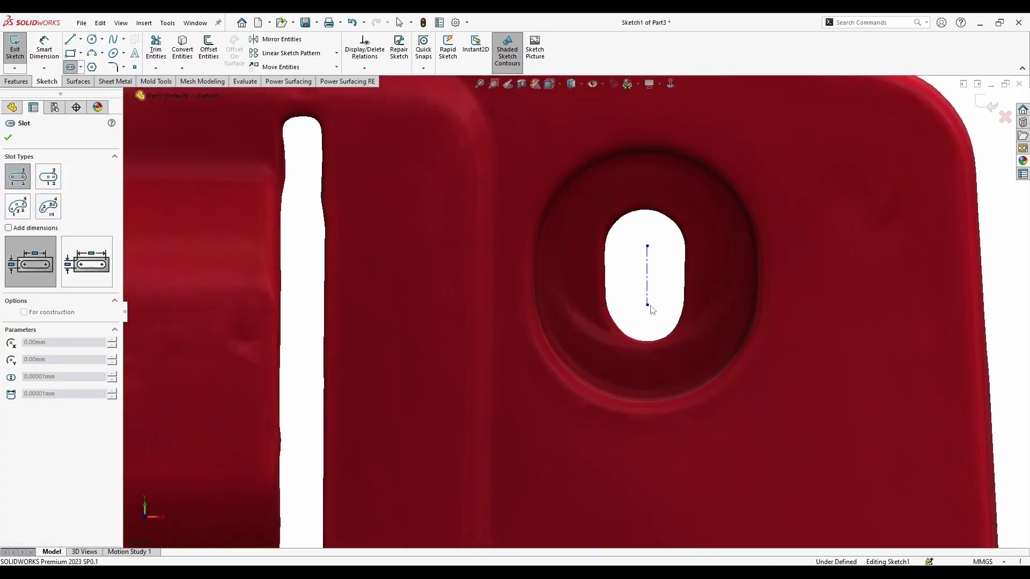
left_click(693, 288)
Step: Sketch a vertical straight slot around the left oval hole, about 4.2 mm between centres and 6.8 mm wide, and centre it over the opening
scroll(541, 297, "up", 3)
scroll(134, 289, "down", 1)
mouse_move(134, 289)
middle_mouse_down("ctrl")
mouse_move(294, 288)
mouse_move(368, 300)
middle_mouse_up("ctrl")
scroll(368, 299, "down", 3)
left_click(377, 286)
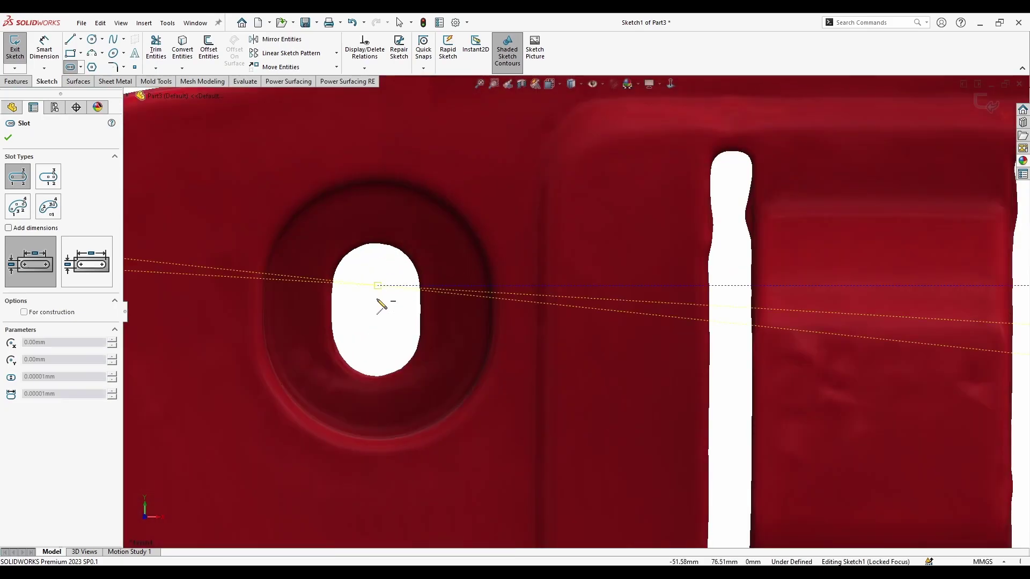
left_click(378, 346)
left_click(427, 321)
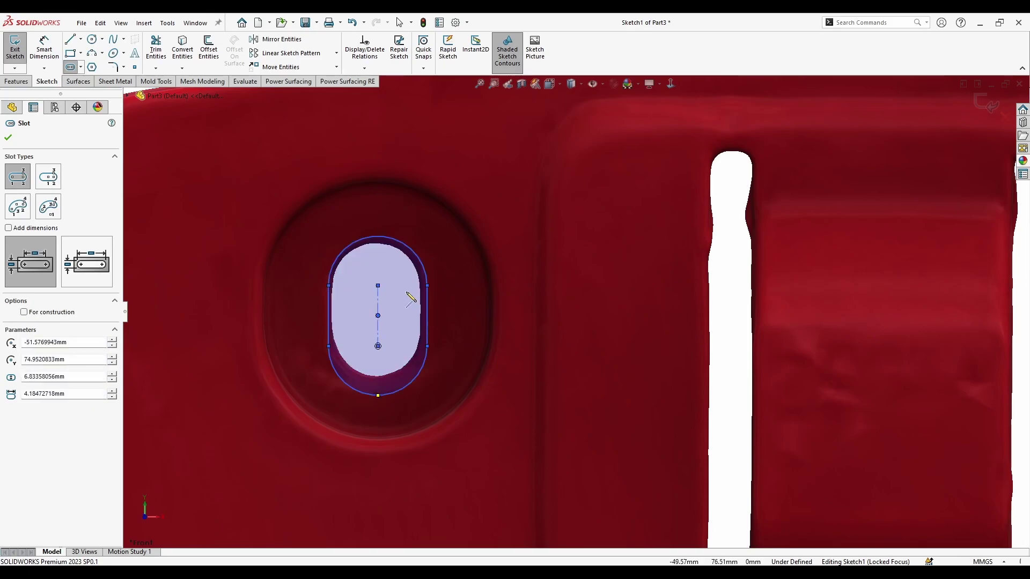
scroll(783, 294, "up", 3)
scroll(832, 295, "down", 4)
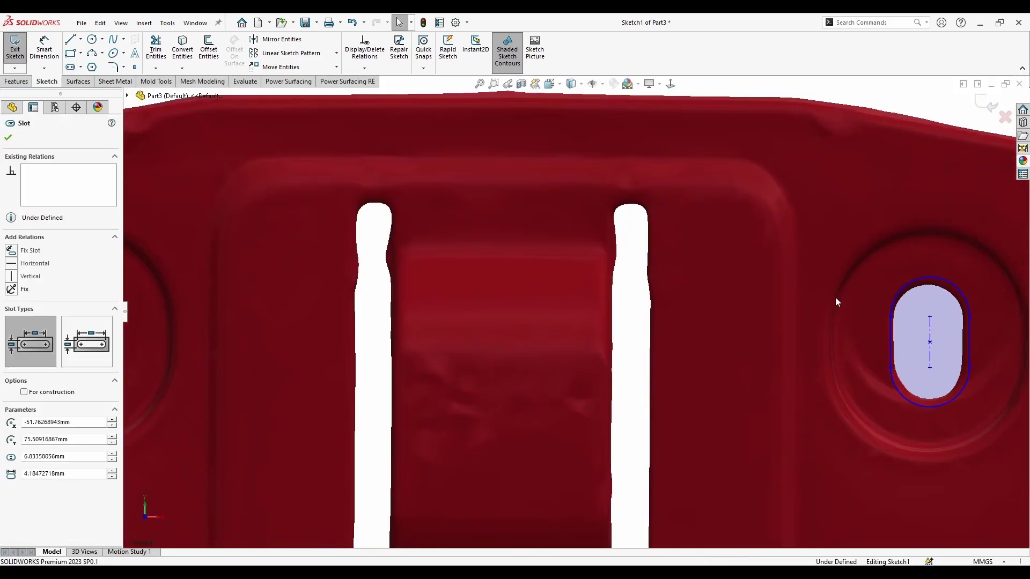
Step: Sketch a corner rectangle about 4.1 mm wide enclosing the right long narrow opening
scroll(536, 343, "up", 6)
scroll(520, 336, "down", 2)
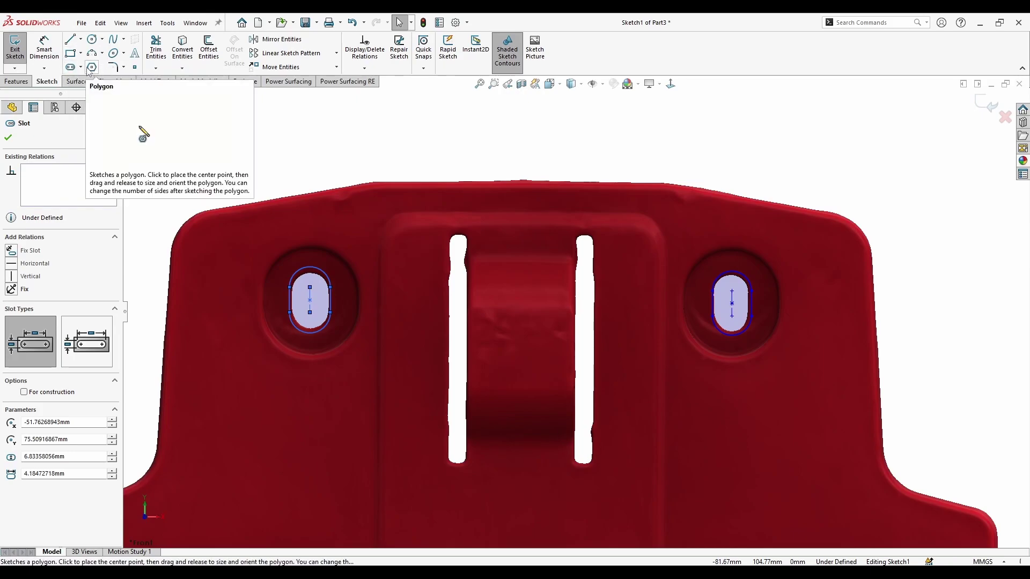
left_click(70, 53)
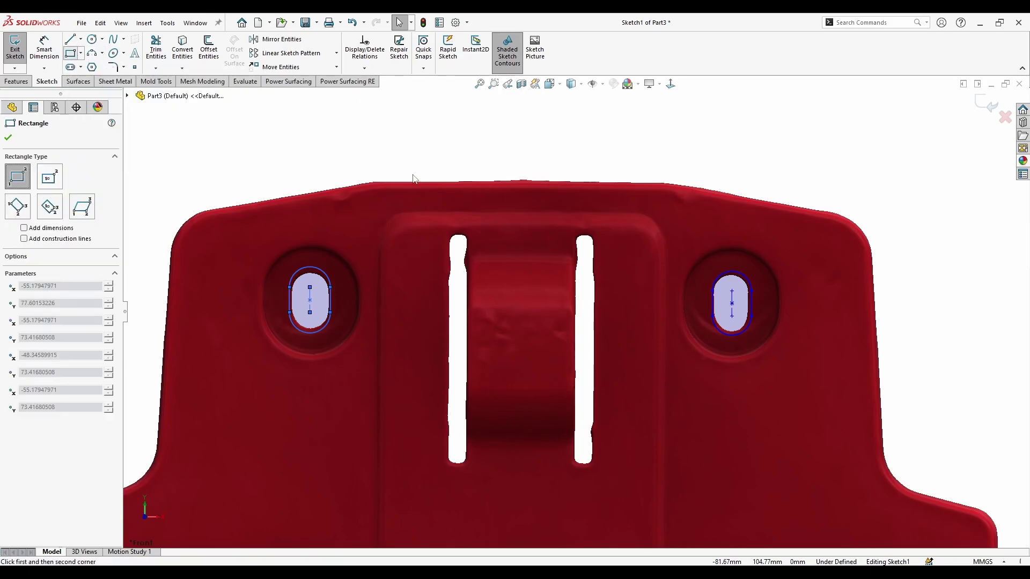
left_click(596, 235)
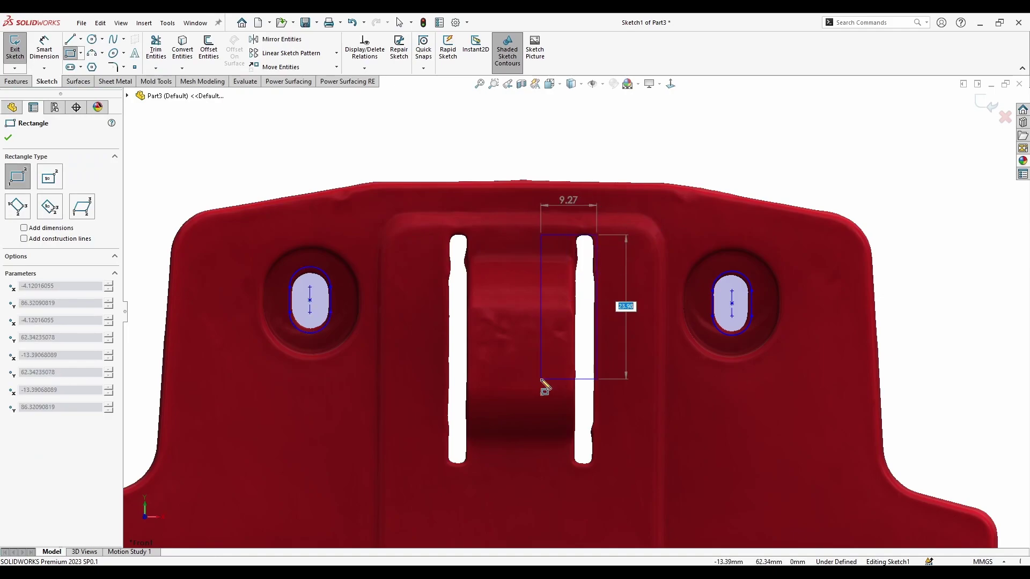
left_click(572, 470)
key("Escape")
scroll(587, 258, "down", 4)
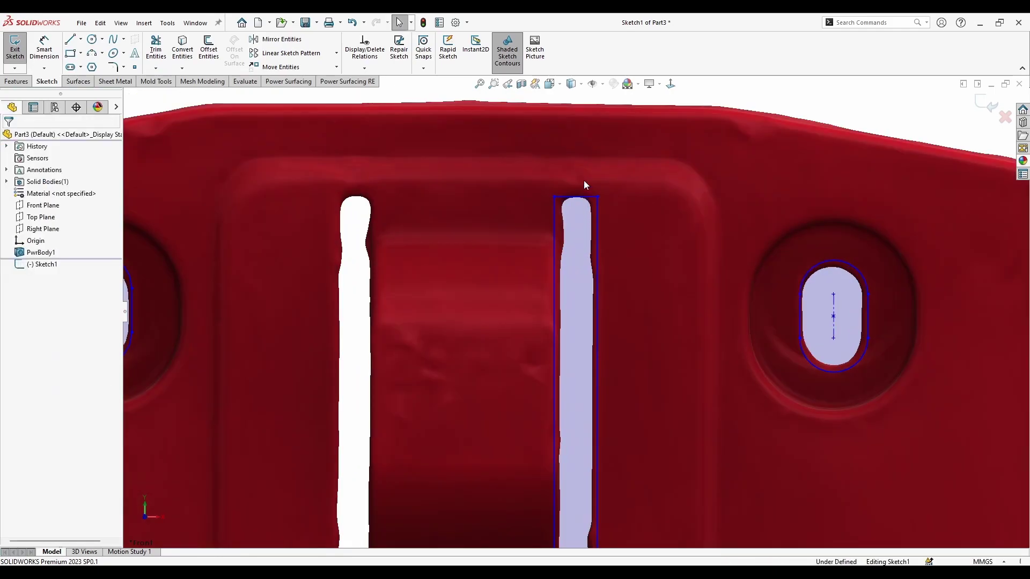
left_click(584, 193)
scroll(579, 305, "up", 3)
scroll(597, 379, "down", 1)
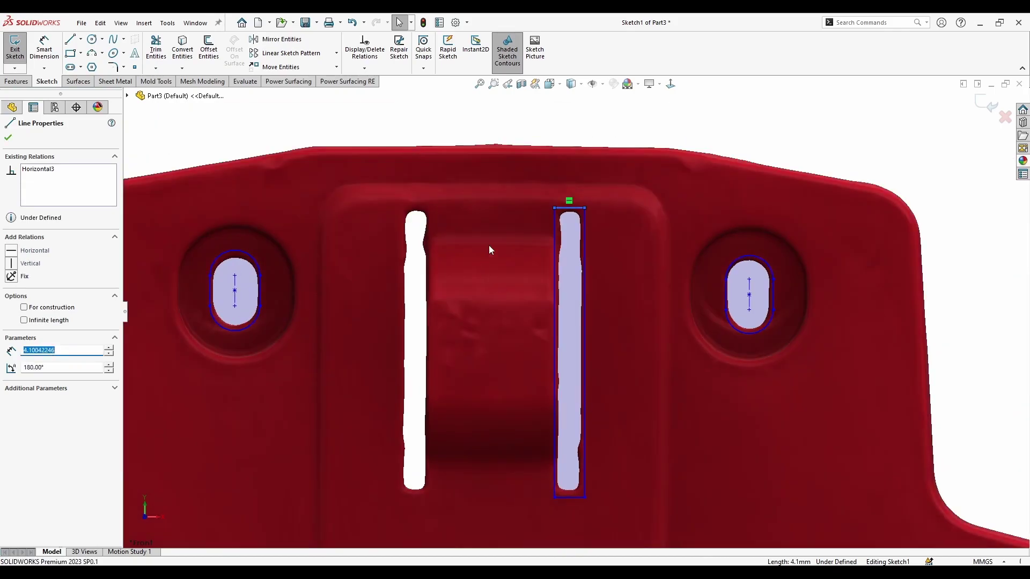
Step: Sketch a corner rectangle about 4.15 mm wide and 38 mm tall enclosing the left long narrow opening
left_click(75, 55)
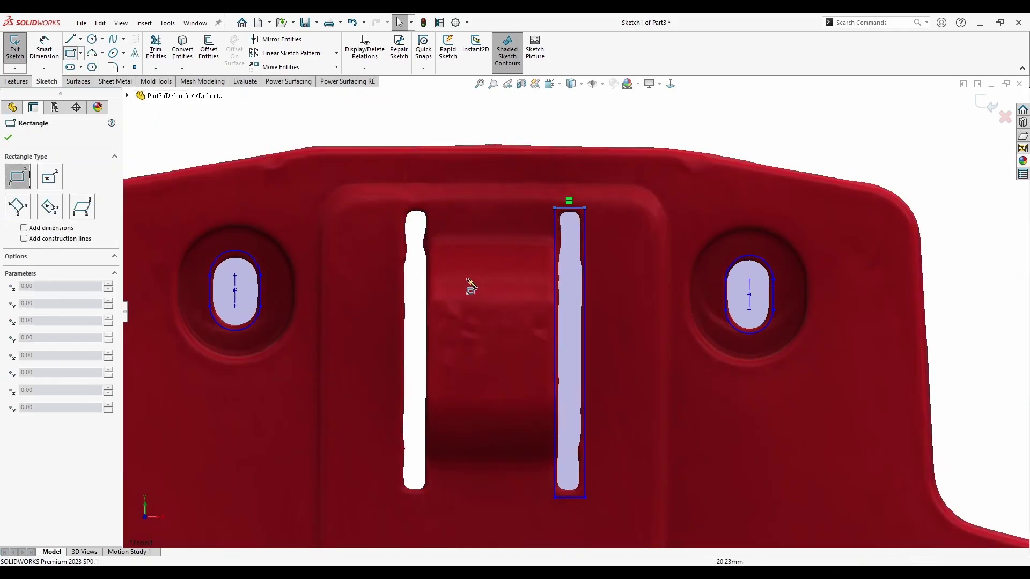
left_click(429, 209)
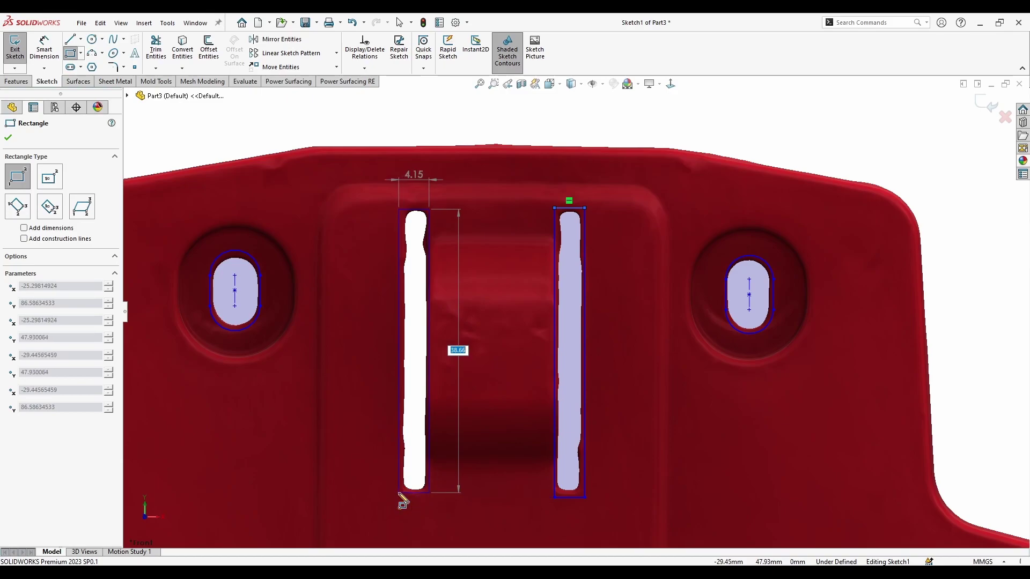
left_click(404, 490)
key("Escape")
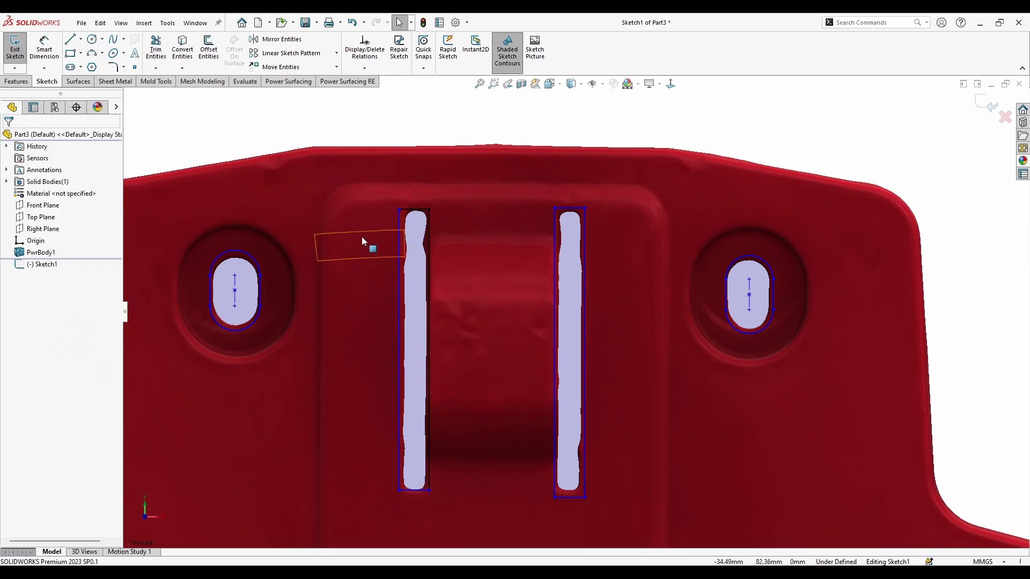
Step: Round all eight corners of the two rectangles with 2 mm sketch fillets
left_click(117, 71)
left_click_drag(349, 165, 626, 533)
left_click_drag(33, 236, 22, 239)
type("1")
key("Return")
left_click_drag(637, 168, 335, 548)
type("2")
key("Return")
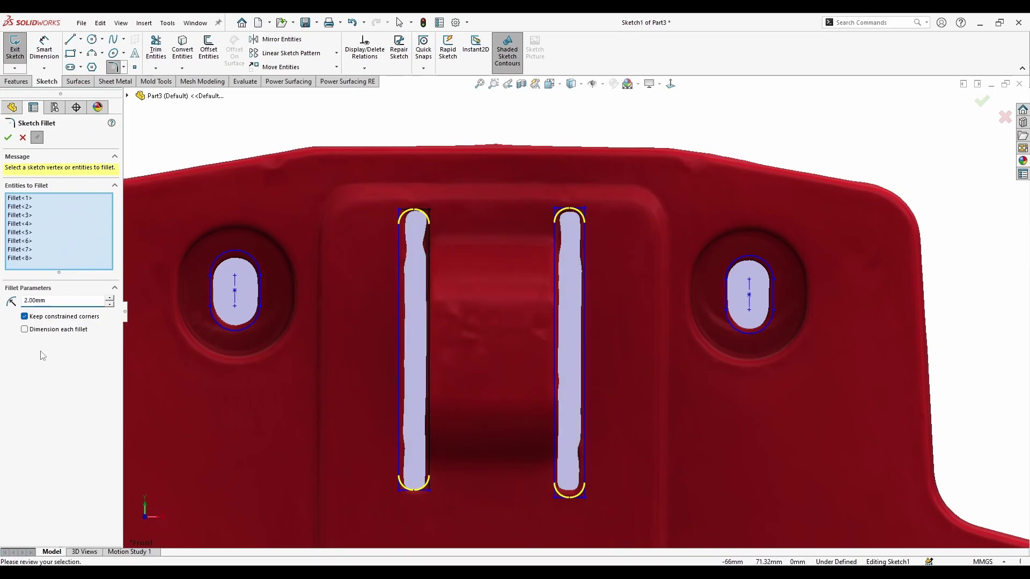
scroll(418, 489, "down", 4)
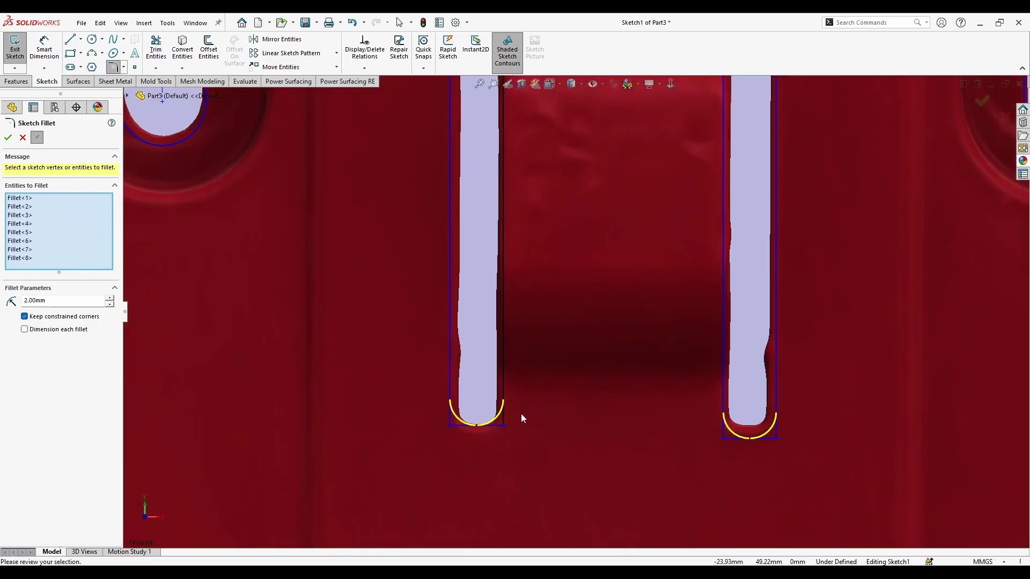
left_click(8, 137)
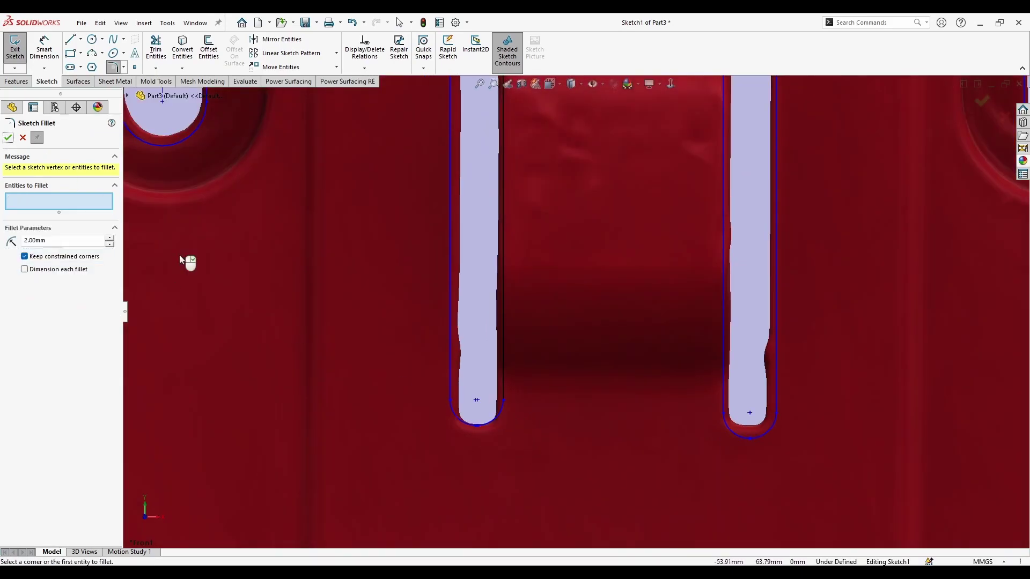
Step: Try to add a 2 mm sketch fillet between the left rectangle's lower arc and its inner long edge, and leave the fillet command
left_click(478, 424)
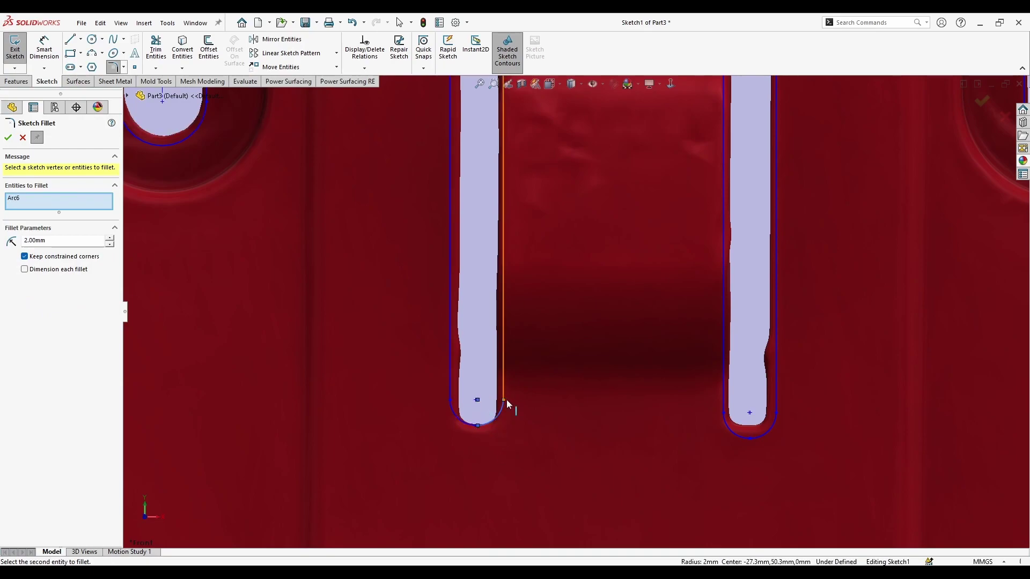
scroll(499, 416, "up", 5)
scroll(571, 146, "down", 3)
scroll(762, 200, "down", 2)
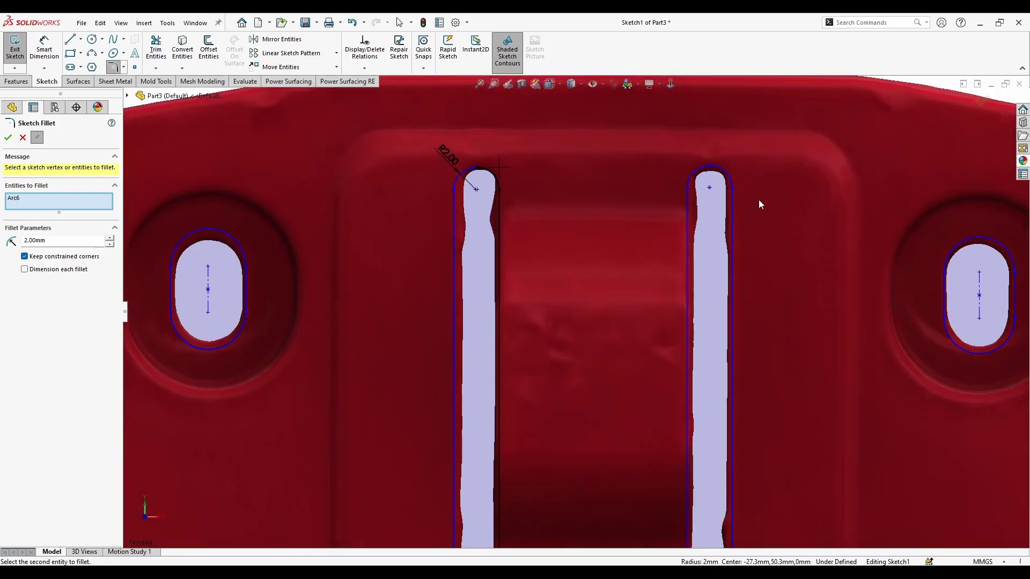
scroll(697, 429, "up", 2)
scroll(400, 261, "down", 2)
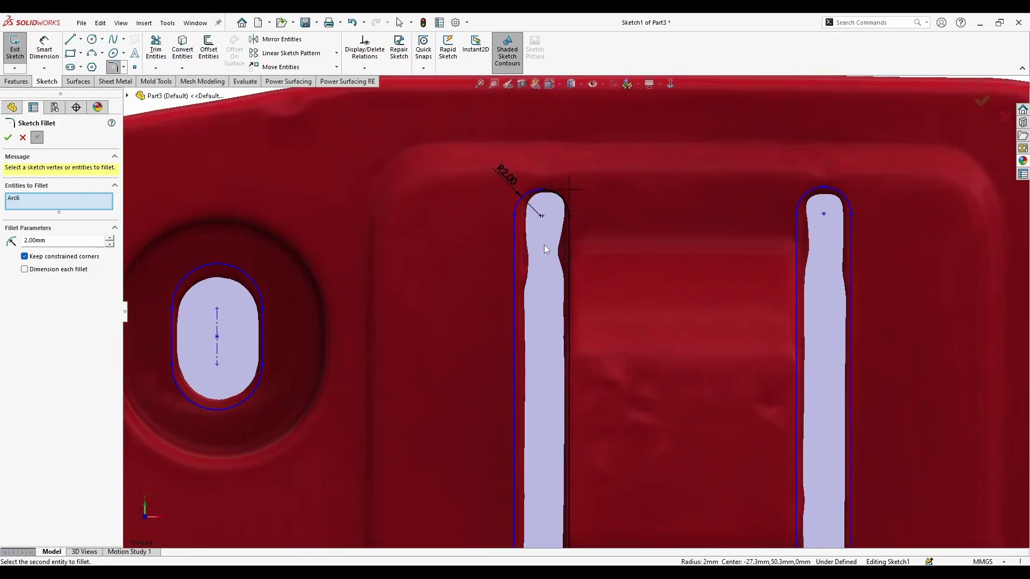
left_click(568, 224)
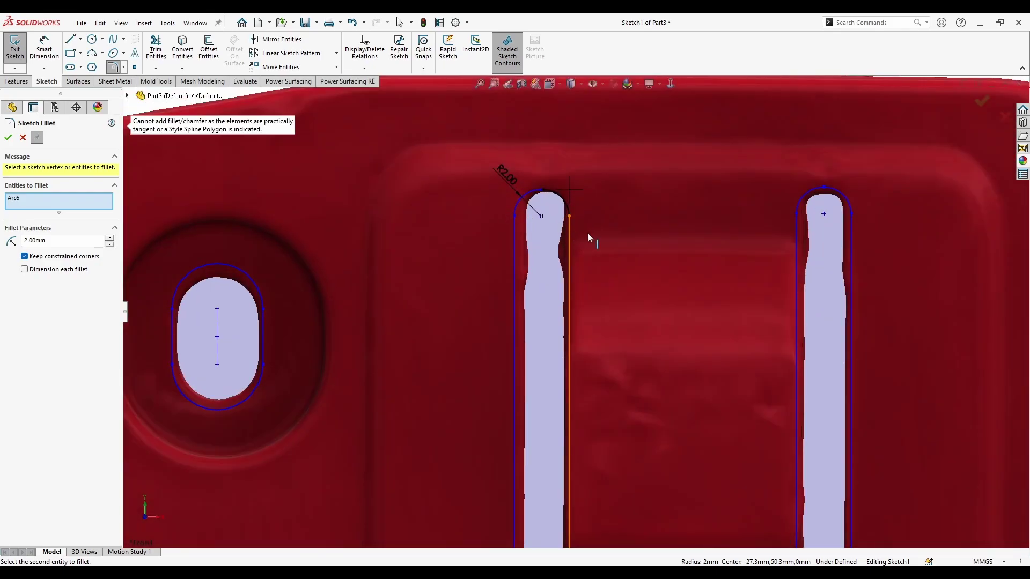
left_click(8, 138)
Step: Try moving the lower end arc of the left rounded rectangle and undo the change
mouse_move(612, 225)
left_mouse_down()
mouse_move(601, 264)
mouse_move(593, 243)
mouse_move(507, 233)
left_mouse_up()
scroll(522, 290, "up", 3)
scroll(574, 525, "down", 2)
scroll(574, 531, "down", 2)
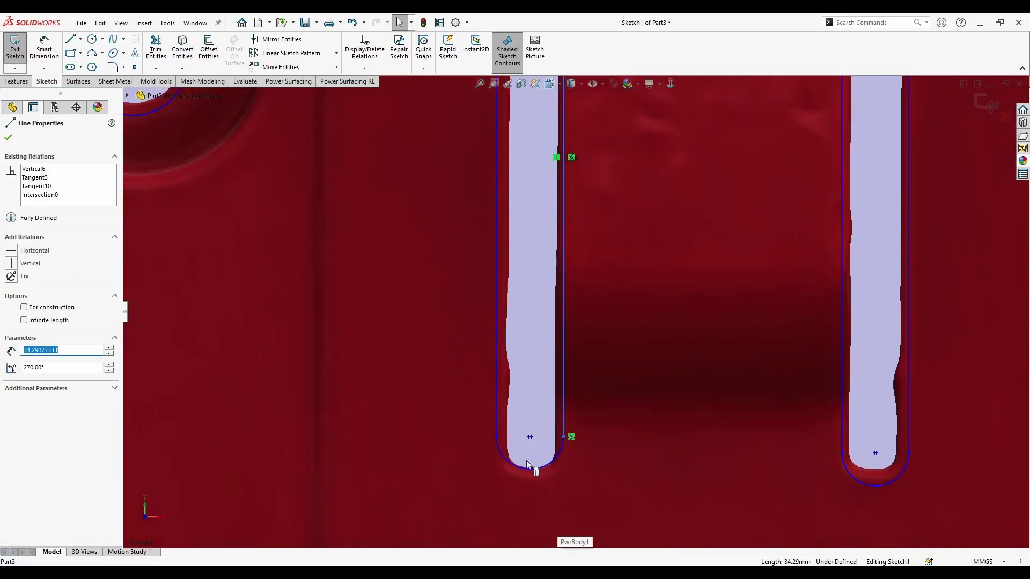
mouse_move(515, 465)
left_mouse_down()
mouse_move(514, 486)
mouse_move(536, 466)
left_mouse_up()
key("ctrl+z")
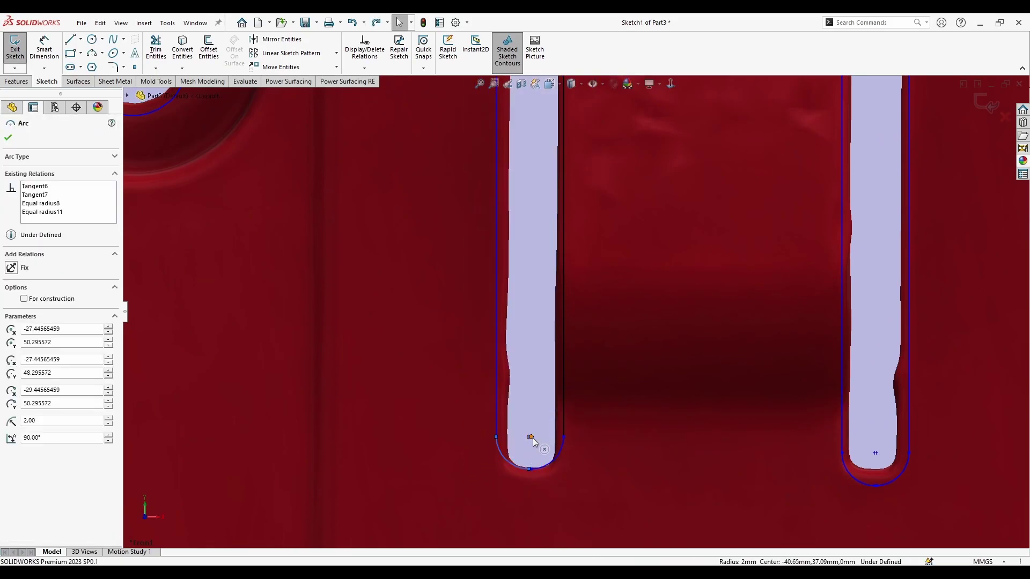
Step: Examine the left rounded rectangle's lower arc centres and upper inner tangent point for restricting sketch relations
left_click(532, 438)
left_click(530, 437)
left_click_drag(530, 437, 537, 452)
scroll(545, 395, "up", 6)
scroll(597, 152, "down", 6)
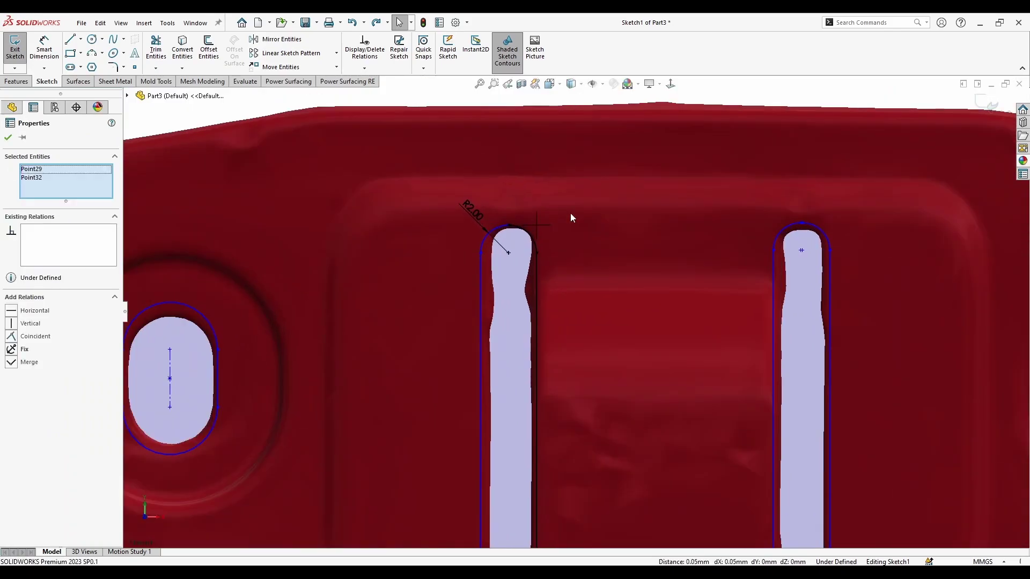
scroll(561, 263, "down", 1)
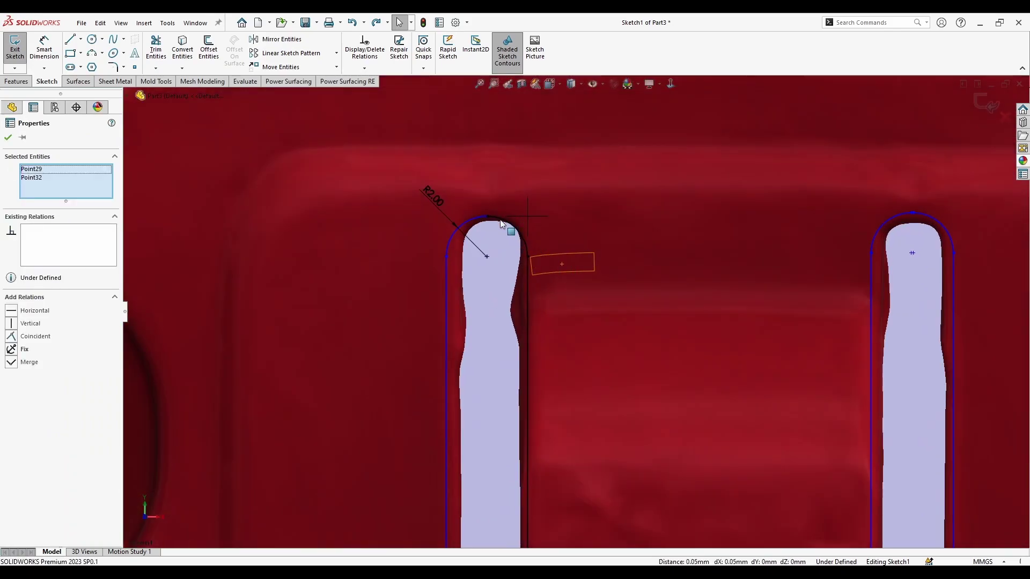
left_click(526, 255)
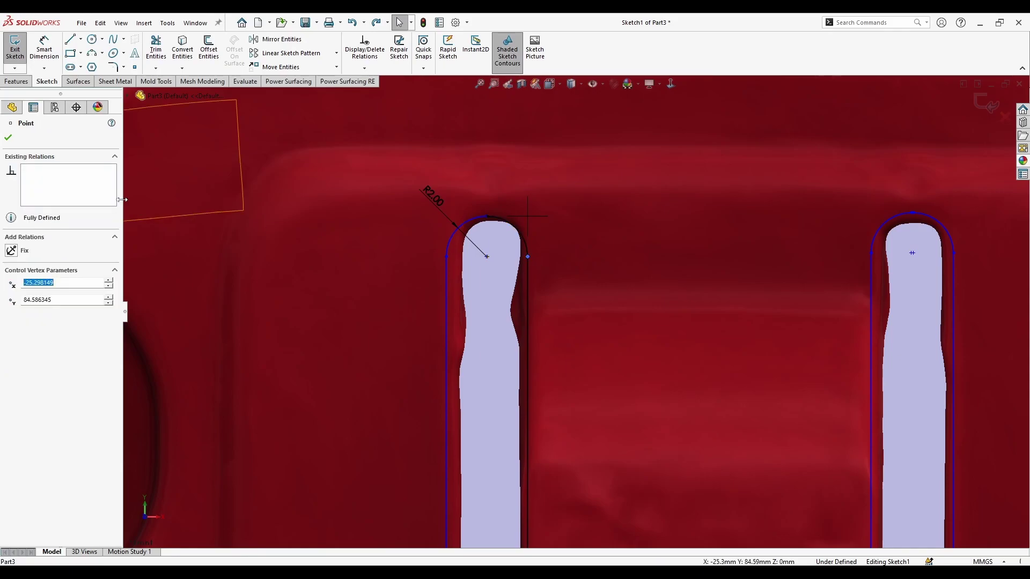
Step: Delete the Intersection relation from the inner long edge of the left rounded rectangle
left_click(526, 310)
left_click(55, 196)
right_click(59, 196)
left_click(86, 216)
Step: Move the left rounded rectangle's upper arc centre to about X -27.17 mm, Y 85.02 mm so the outline encloses the opening
left_click(510, 331)
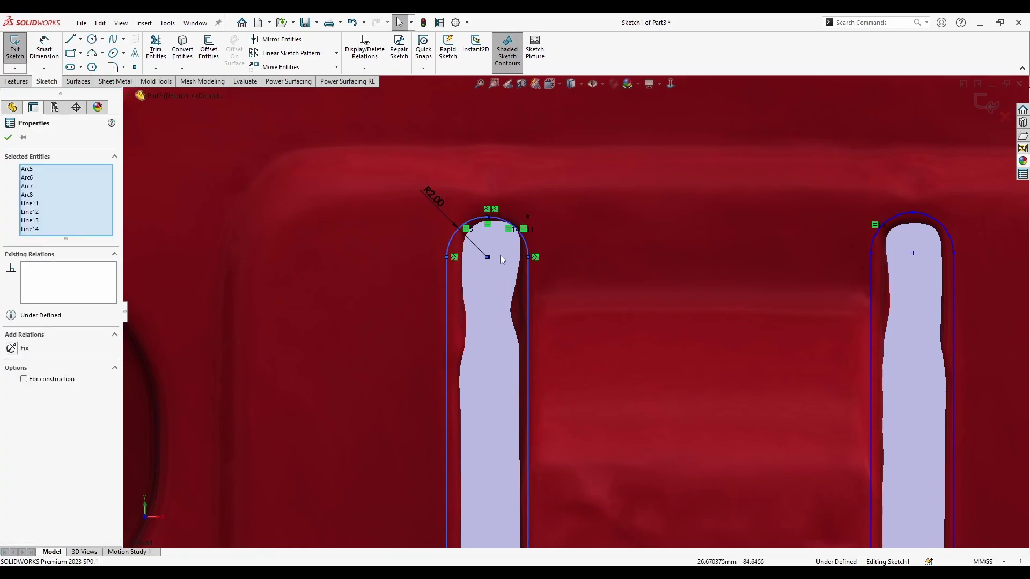
scroll(480, 238, "down", 1)
mouse_move(504, 248)
left_mouse_down()
mouse_move(487, 277)
mouse_move(501, 268)
mouse_move(494, 253)
left_mouse_up()
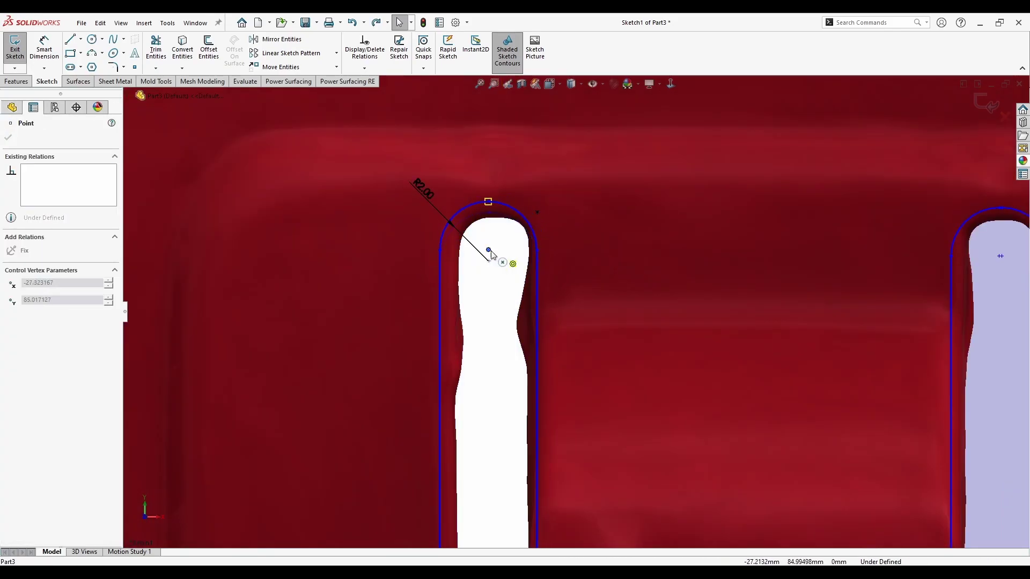
scroll(494, 256, "up", 5)
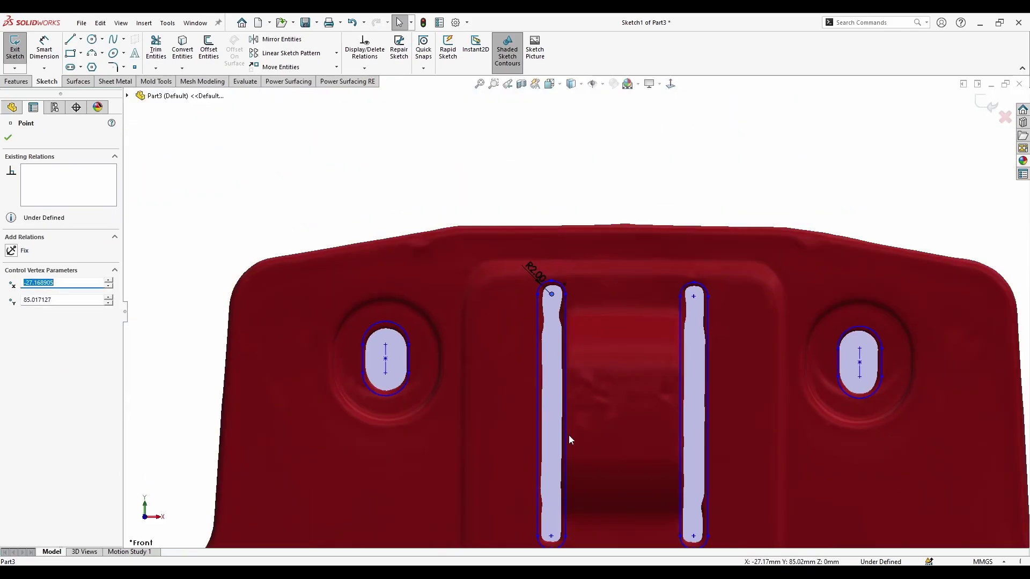
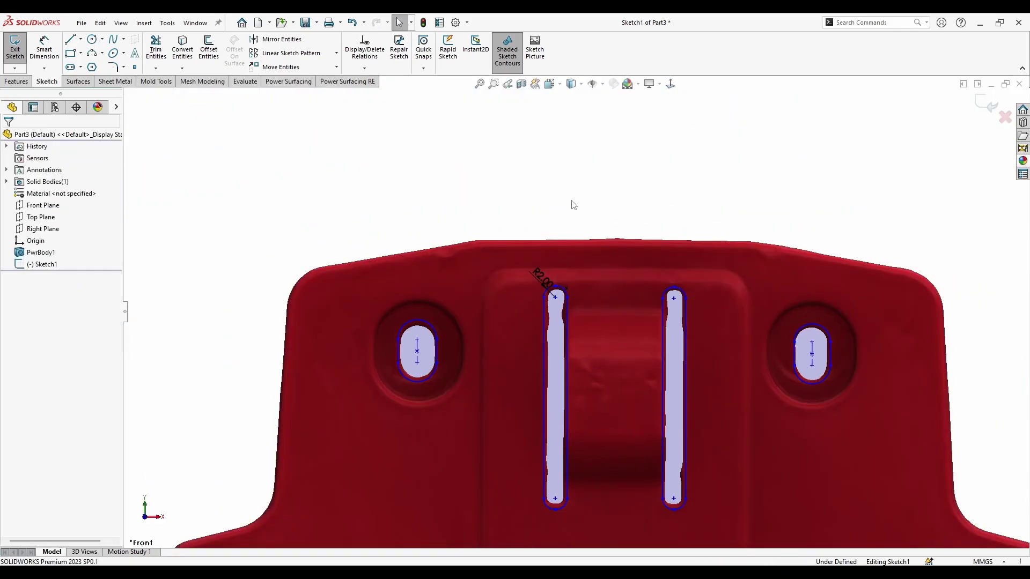
Step: Sketch a circle of about 2.66 mm radius around the hole at the part's lower right
scroll(647, 434, "down", 8)
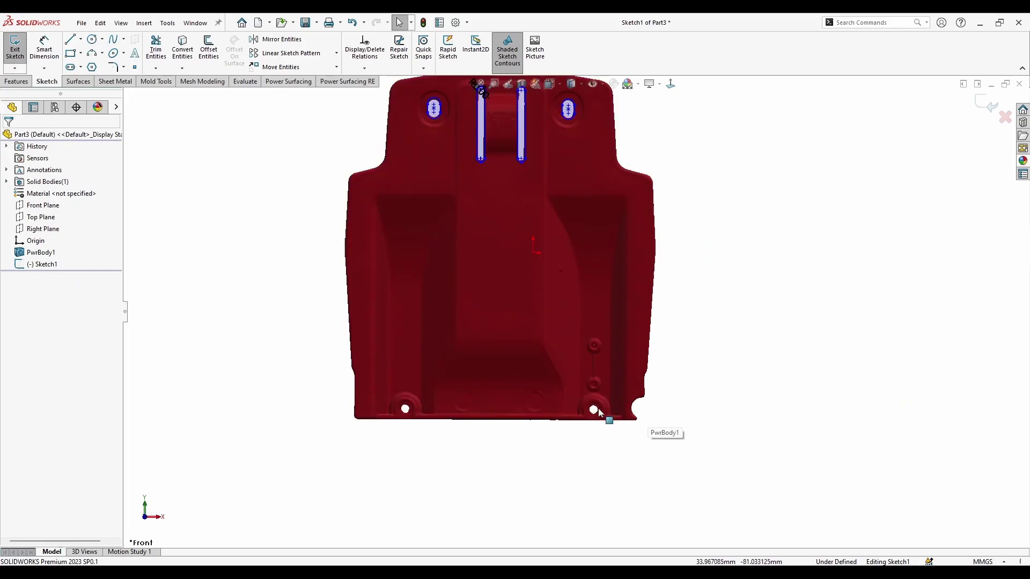
left_click(92, 39)
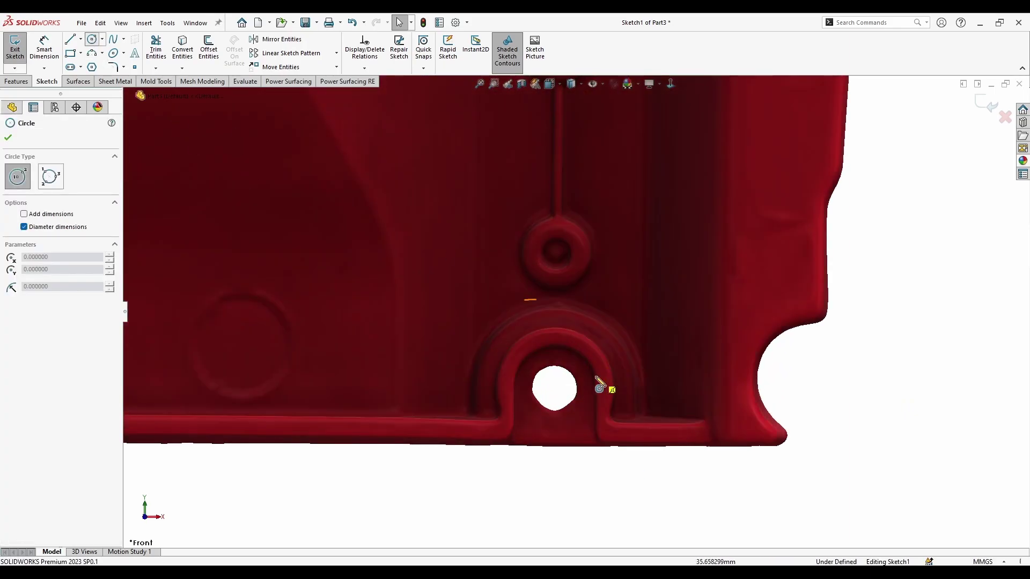
left_click(556, 390)
left_click(580, 383)
Step: Sketch a circle of about 2.6 mm radius around the hole at the part's lower left
scroll(575, 311, "up", 5)
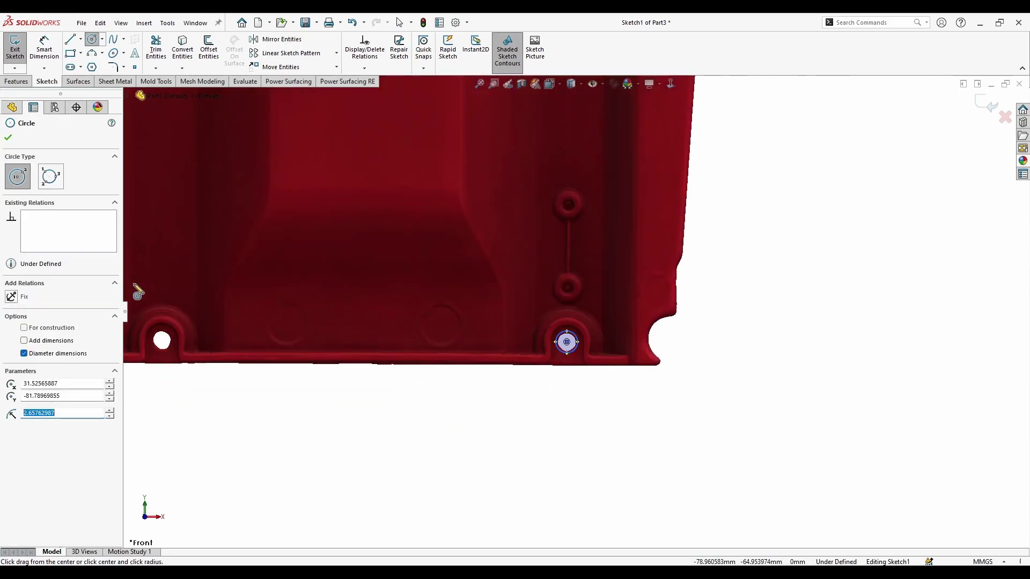
scroll(135, 293, "down", 8)
left_click(324, 400)
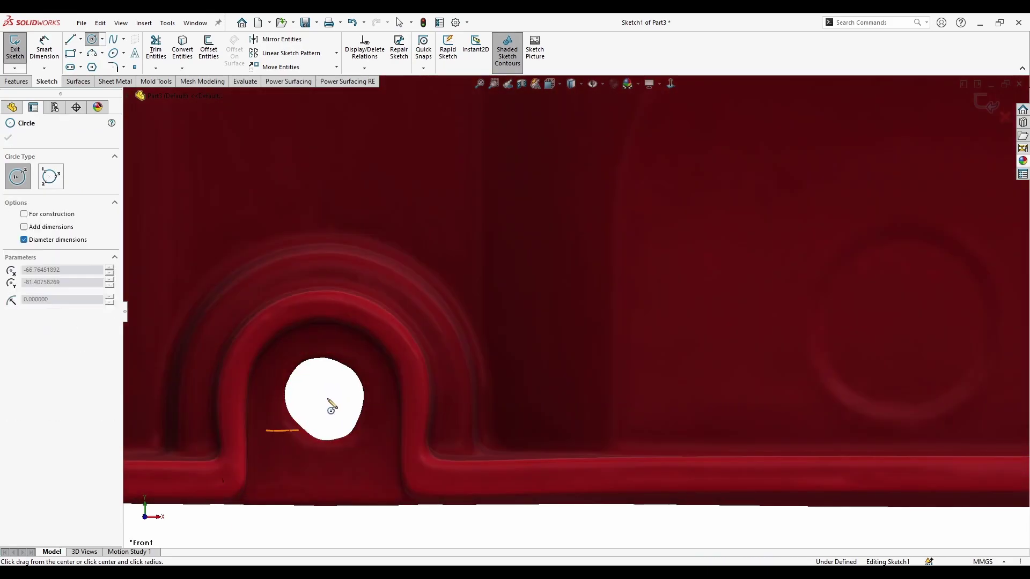
left_click(368, 379)
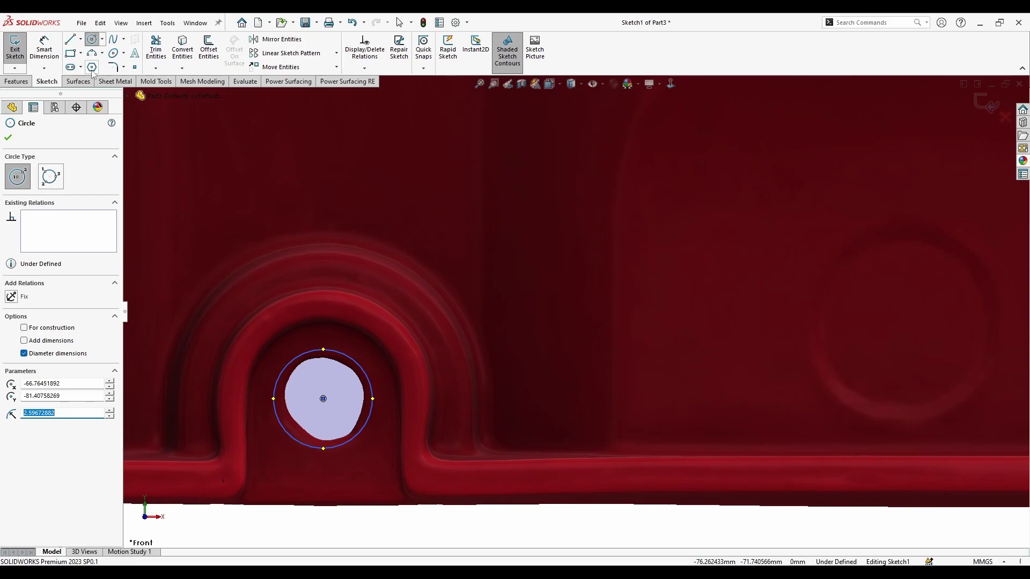
key("Escape")
Step: Dimension the lower left circle's diameter to 5 mm
left_click(366, 382)
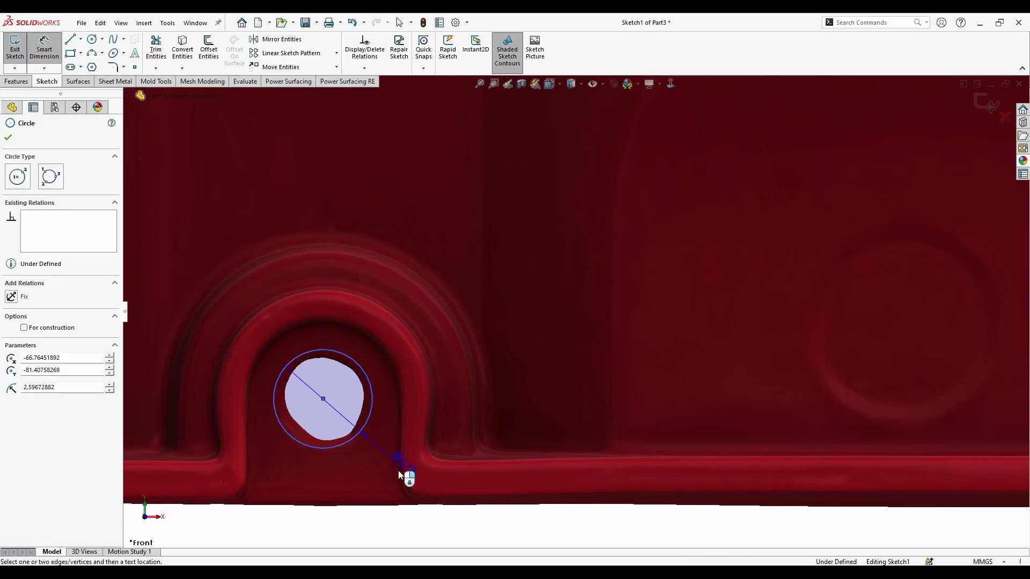
left_click(393, 513)
type("5")
key("Return")
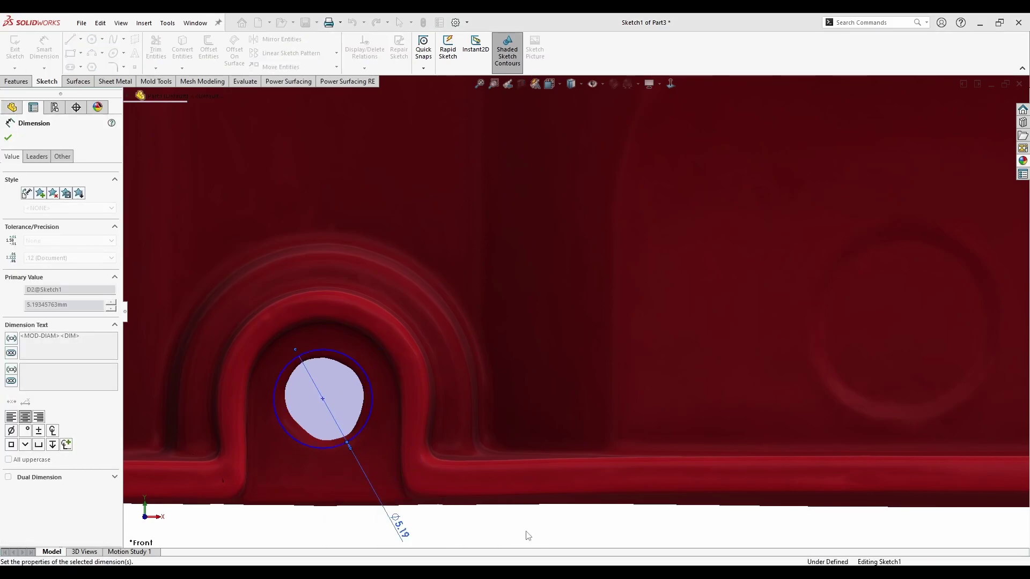
Step: Change the lower left circle's diameter to 6 mm
scroll(471, 492, "up", 3)
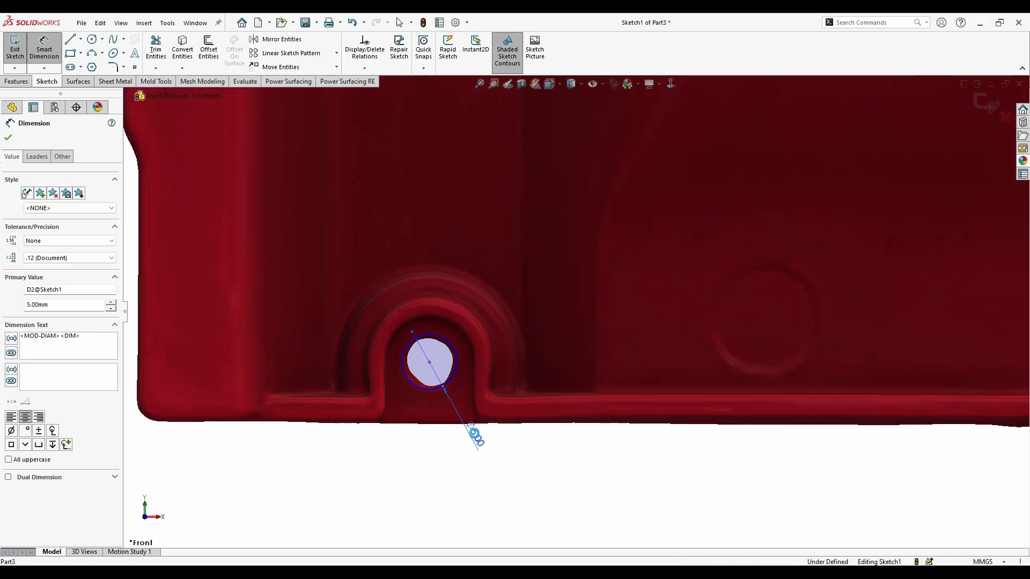
double_click(474, 432)
type("6")
key("Return")
Step: Set the lower left circle's diameter to 5.5 mm
scroll(588, 409, "up", 2)
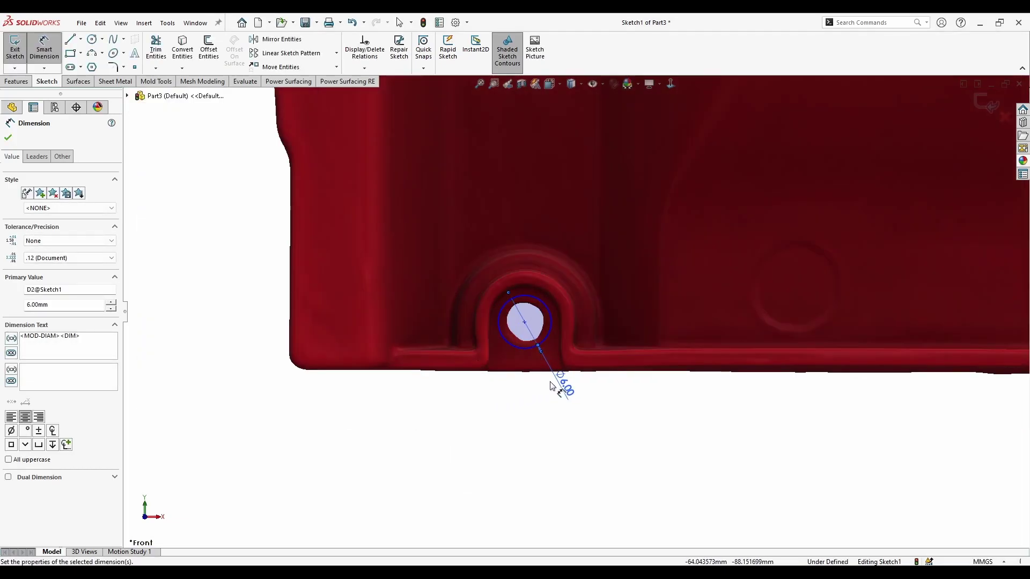
double_click(567, 390)
type("5")
key("Return")
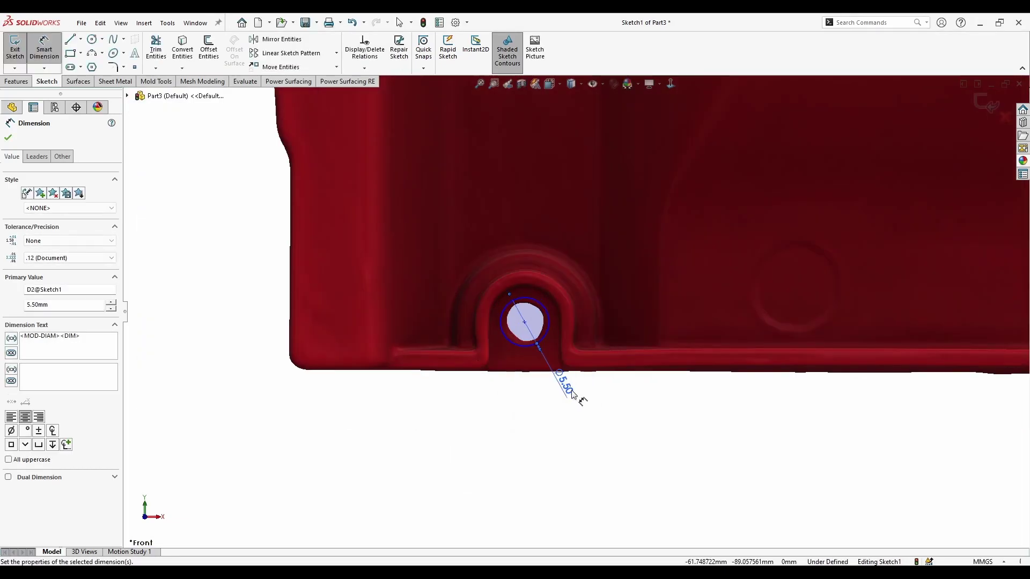
Step: Dimension the lower right circle's diameter to 5.5 mm
scroll(573, 321, "up", 3)
scroll(752, 347, "down", 2)
left_click(748, 348)
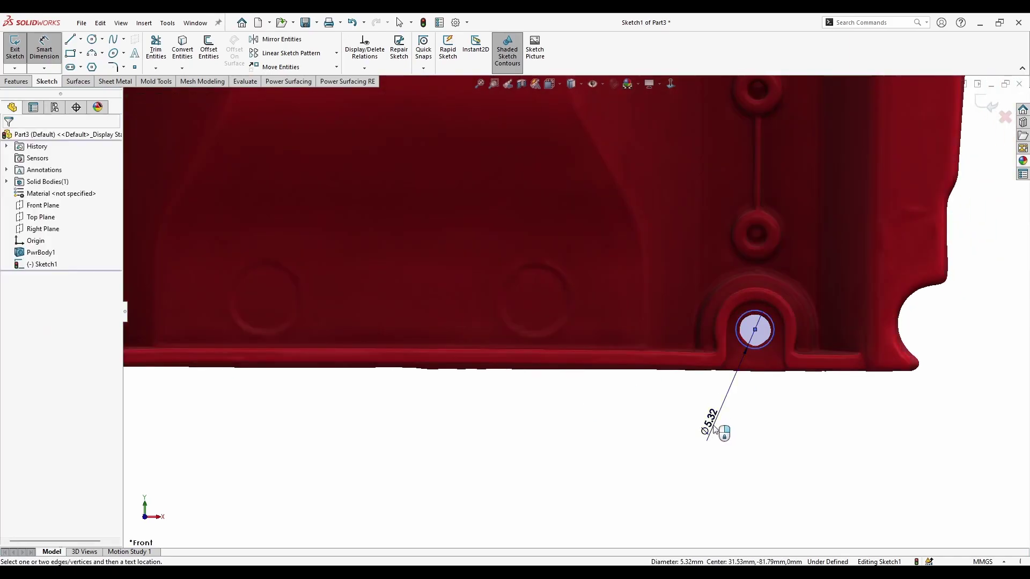
left_click(718, 427)
key("Return")
Step: Start an extruded cut from the slot and hole sketch with the Through All - Both end condition
scroll(551, 182, "up", 3)
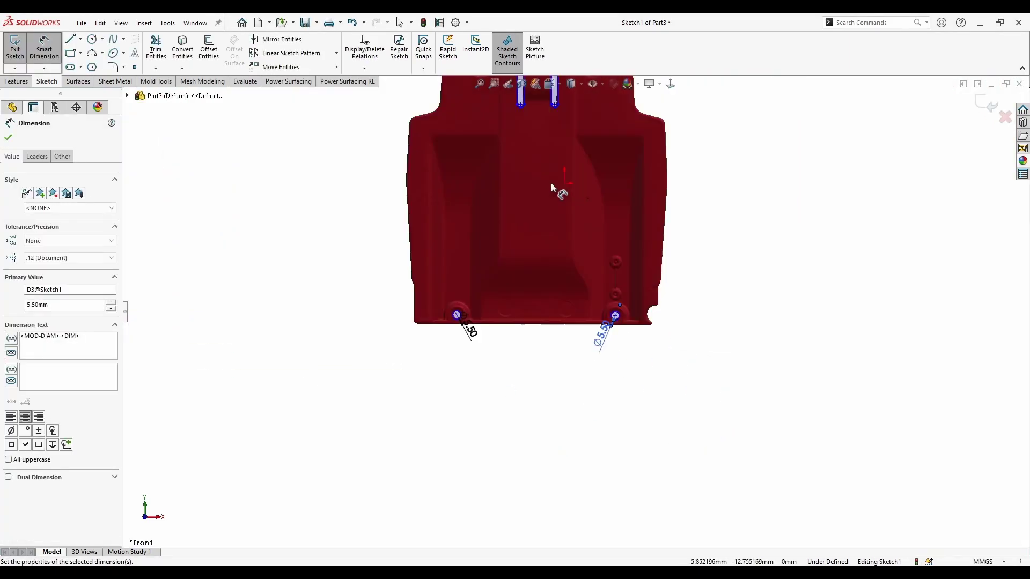
scroll(551, 159, "down", 4)
scroll(560, 264, "up", 2)
scroll(559, 264, "down", 1)
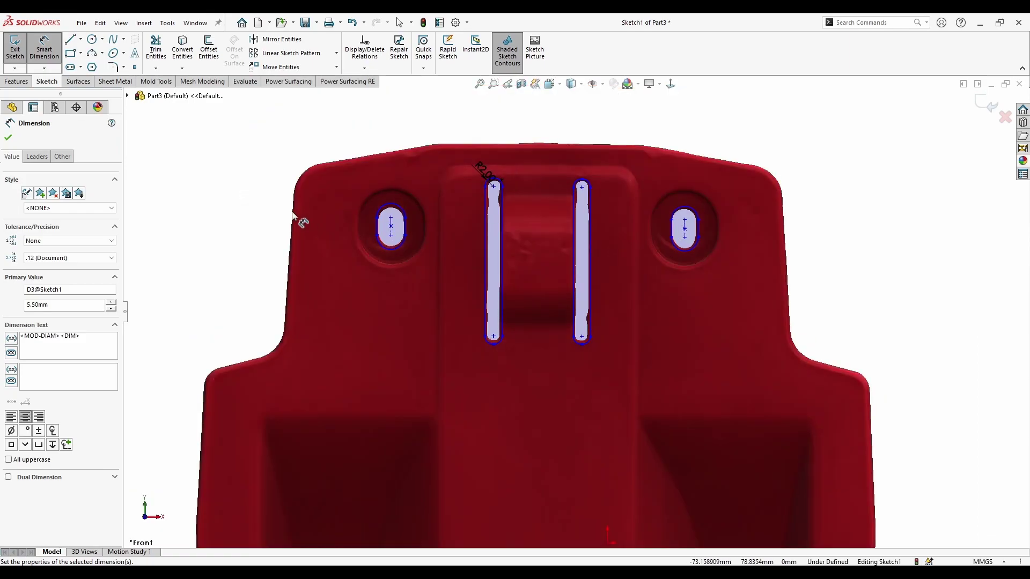
left_click(16, 81)
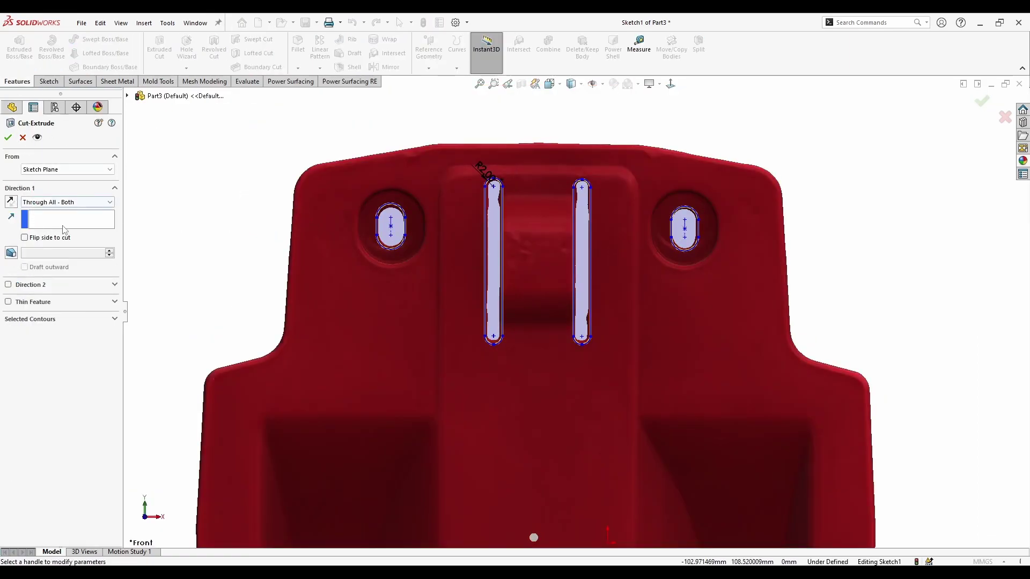
left_click(74, 203)
left_click(53, 224)
mouse_move(139, 222)
middle_mouse_down()
mouse_move(416, 303)
mouse_move(471, 225)
mouse_move(485, 294)
mouse_move(515, 290)
middle_mouse_up()
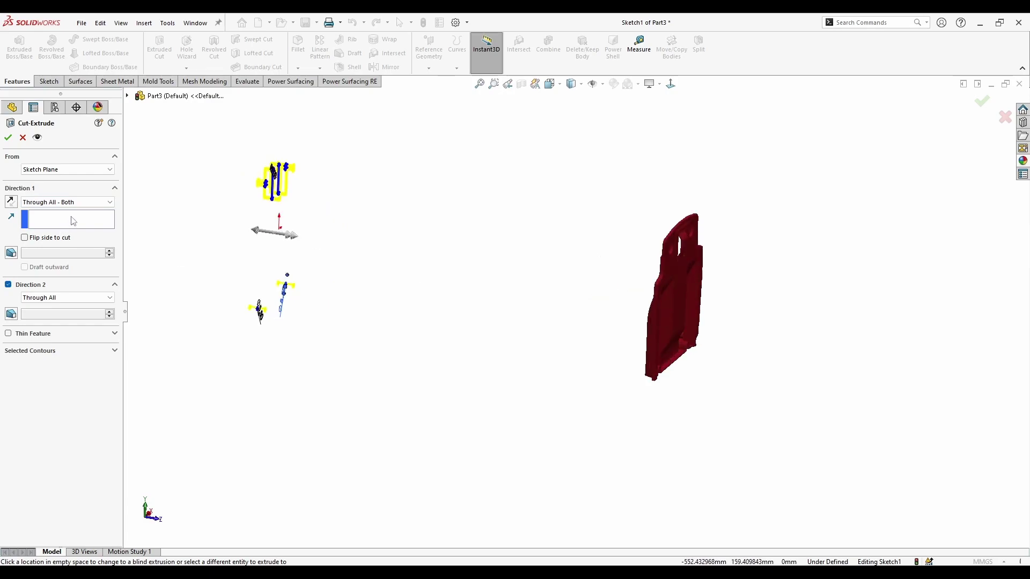
left_click(57, 352)
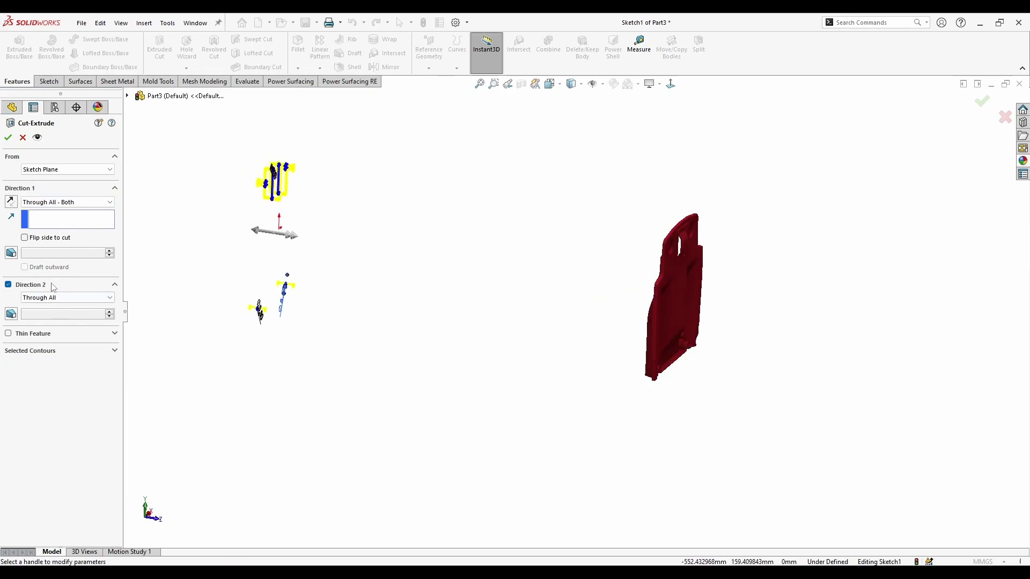
Step: Set the cut's first direction to Blind, extend it through the part to 796 mm, and accept the cut
left_click(58, 206)
left_click(37, 212)
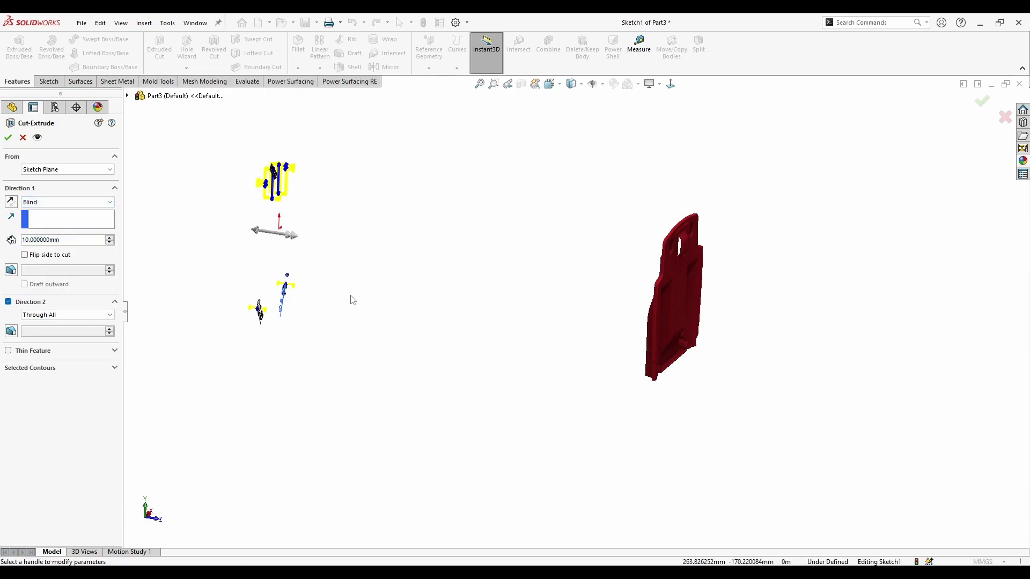
left_click_drag(286, 240, 184, 242)
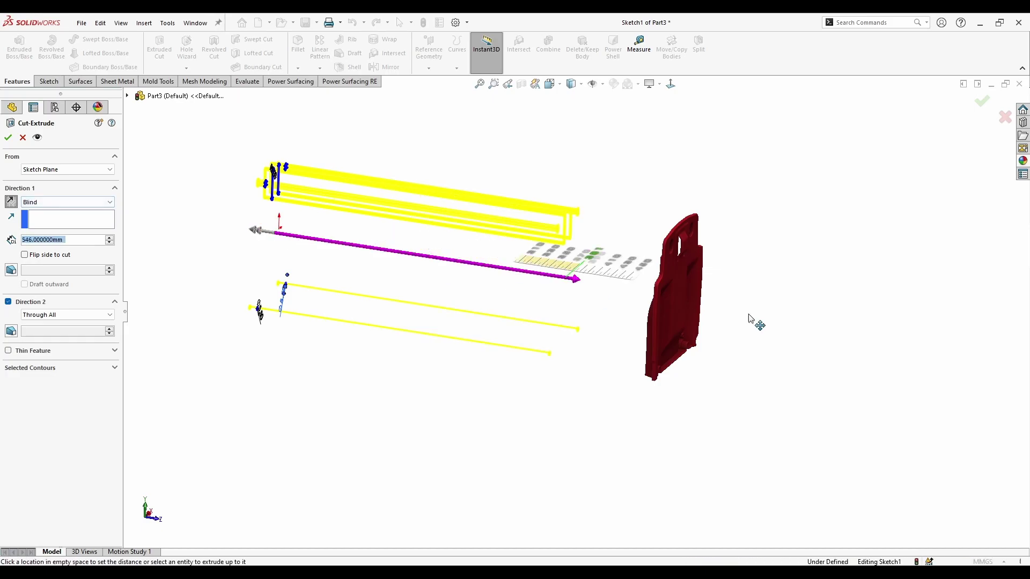
left_click(824, 359)
scroll(362, 149, "up", 10)
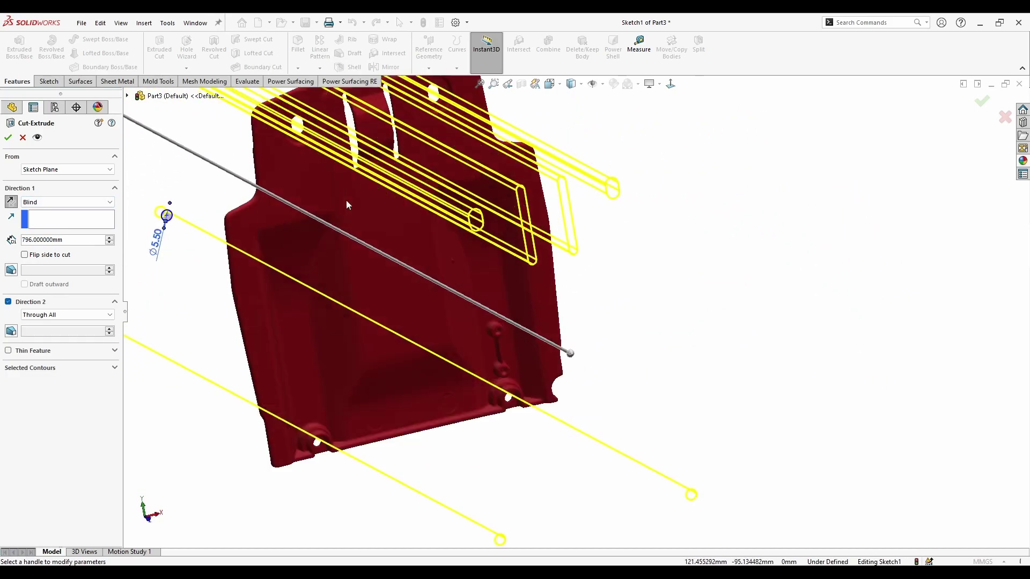
scroll(480, 327, "down", 2)
middle_click_drag(472, 300, 480, 327)
scroll(439, 260, "up", 3)
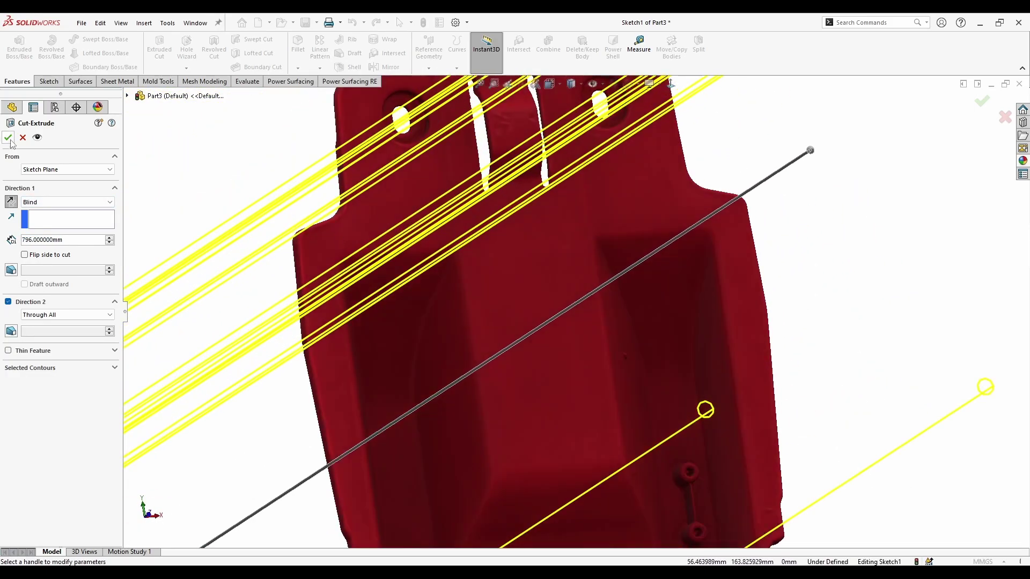
left_click(8, 138)
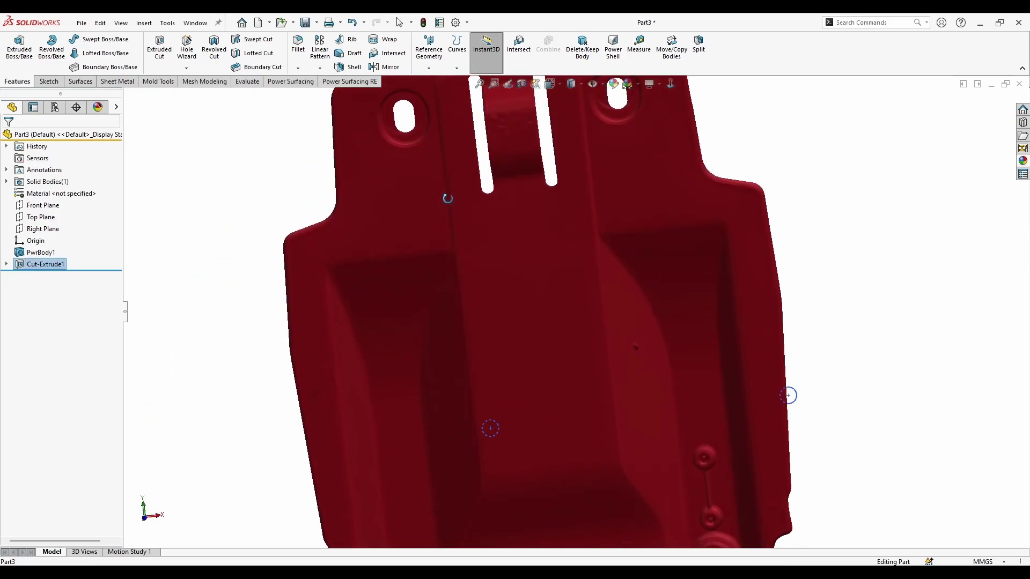
Step: Examine the cut slots and lower left hole from several angles, ending in a view normal to the front
scroll(344, 177, "up", 5)
scroll(343, 177, "up", 2)
scroll(333, 202, "down", 10)
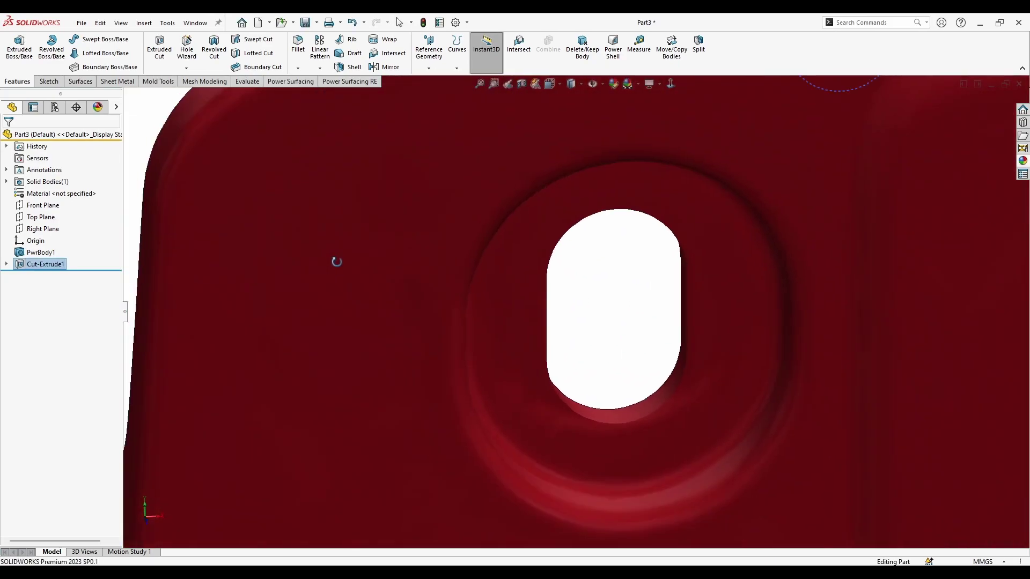
middle_click_drag(684, 321, 765, 402)
scroll(765, 402, "down", 6)
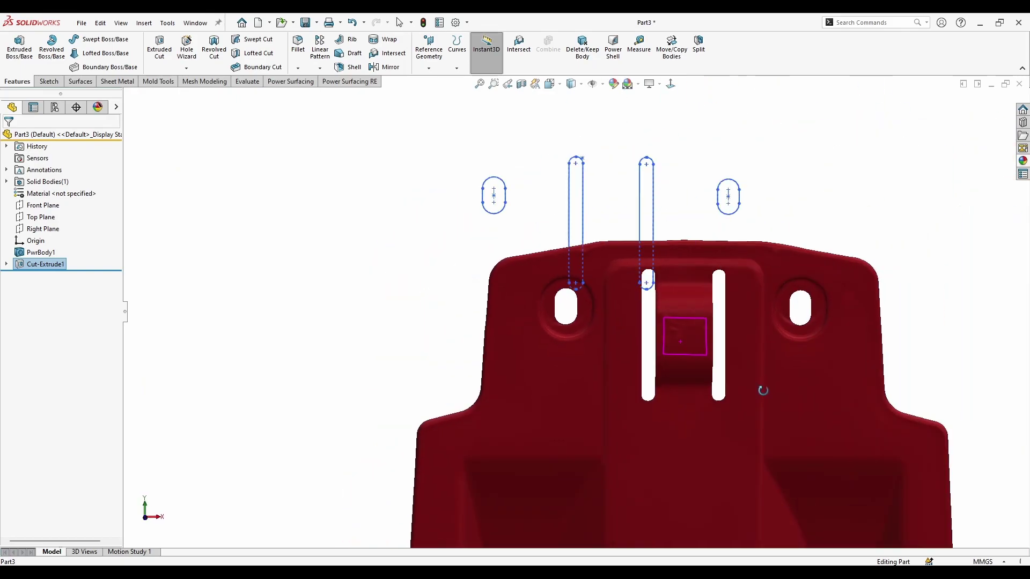
scroll(633, 422, "up", 6)
scroll(569, 493, "down", 6)
mouse_move(565, 416)
middle_mouse_down()
mouse_move(561, 377)
mouse_move(556, 419)
middle_mouse_up()
scroll(552, 429, "up", 6)
scroll(389, 395, "down", 1)
scroll(386, 333, "up", 5)
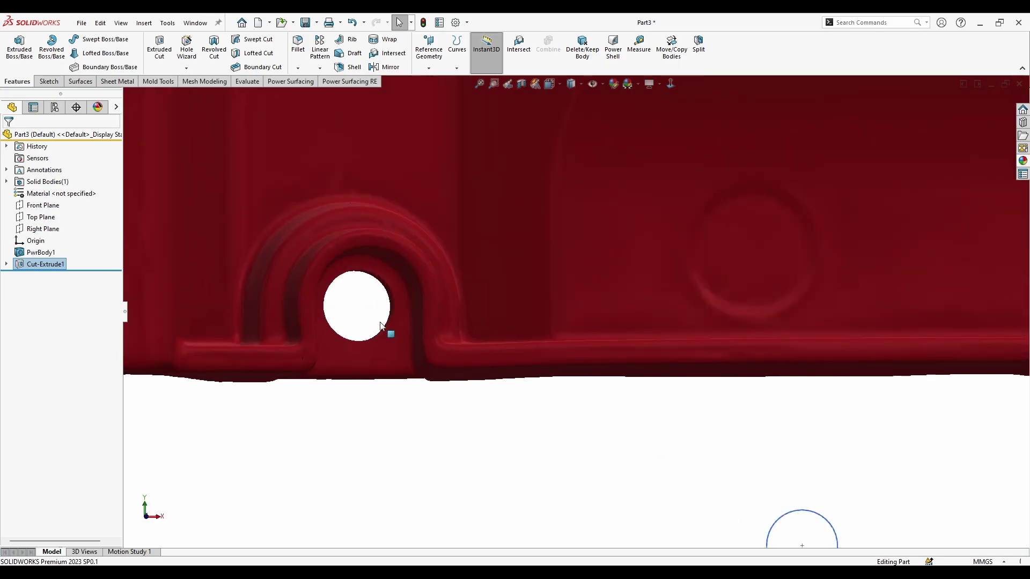
scroll(576, 310, "down", 2)
left_click(671, 84)
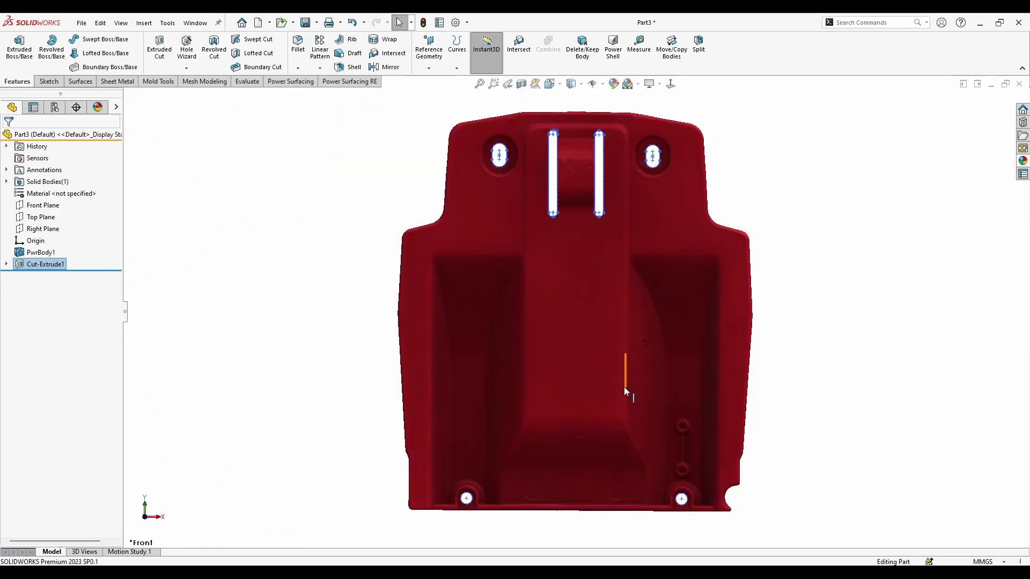
Step: Examine the roundness of the cut edges on the holes along the part's lower edge
scroll(461, 482, "down", 7)
left_click(472, 517)
scroll(481, 523, "up", 4)
scroll(912, 367, "down", 8)
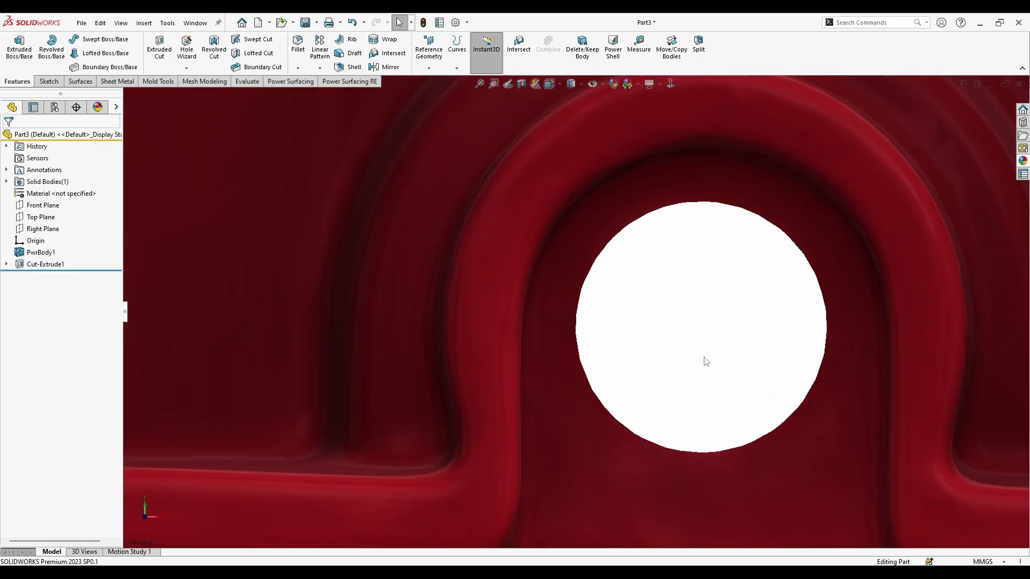
scroll(706, 361, "up", 2)
scroll(618, 363, "down", 10)
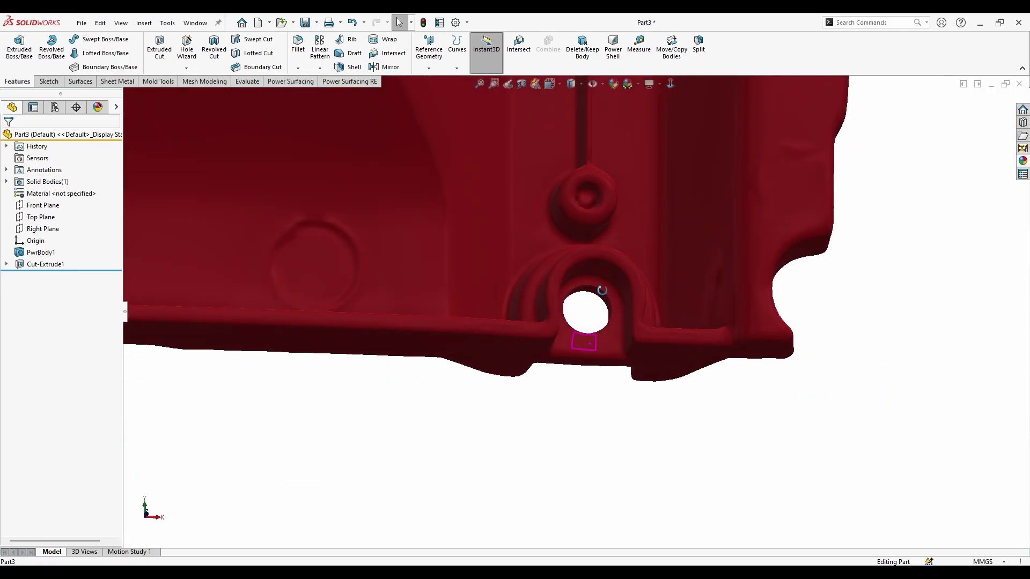
mouse_move(602, 290)
middle_mouse_down()
mouse_move(577, 361)
mouse_move(571, 336)
middle_mouse_up()
scroll(592, 324, "down", 7)
scroll(563, 316, "down", 1)
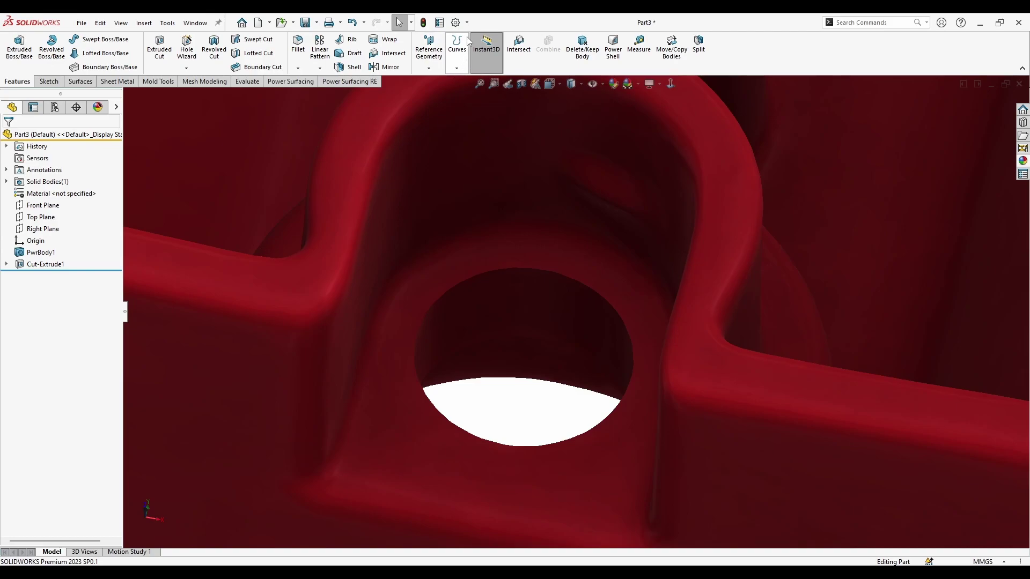
Step: Set the part's shaded and draft quality image resolution close to High and accept the document properties
left_click(455, 23)
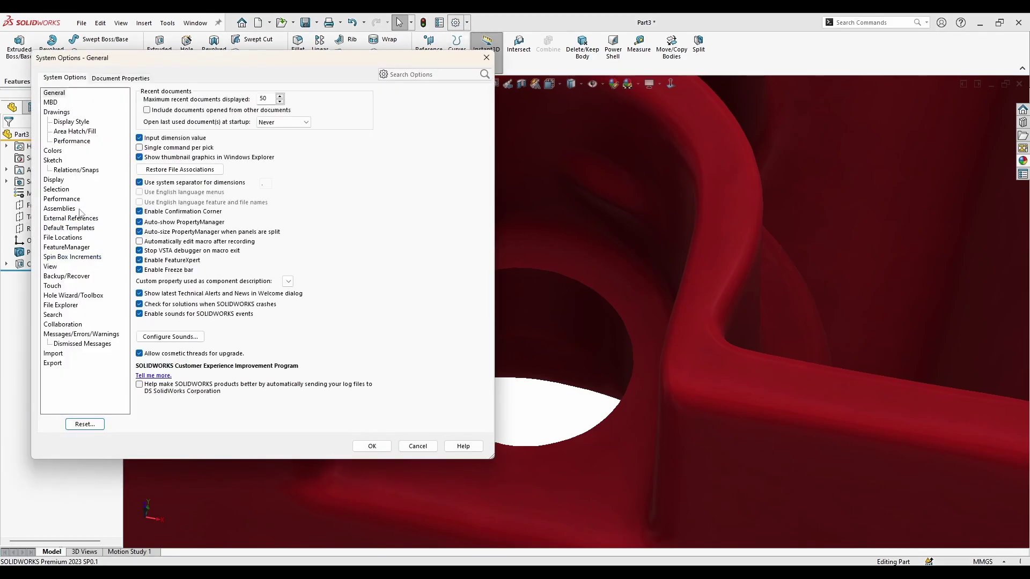
left_click(62, 199)
scroll(481, 363, "down", 5)
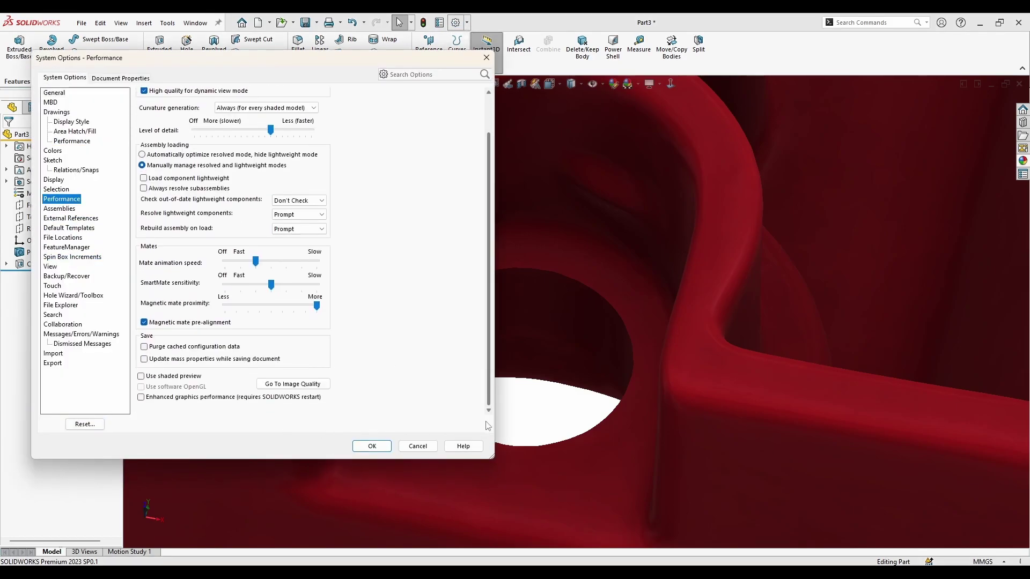
left_click(314, 387)
left_click_drag(339, 113, 338, 117)
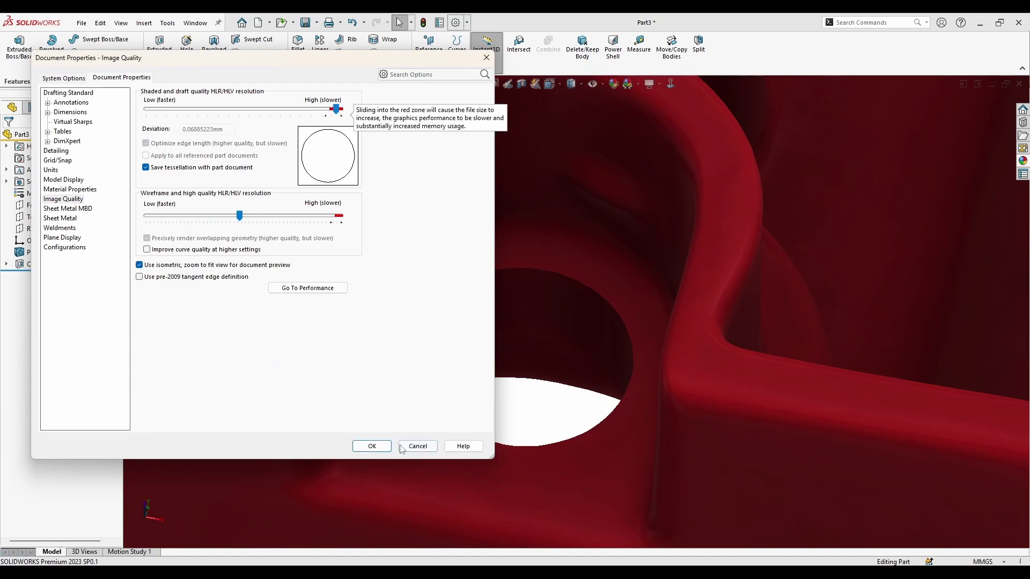
left_click(371, 446)
Step: Create a reference plane parallel to the Front Plane, offset about 527.48 mm to sit at the part
scroll(422, 359, "up", 10)
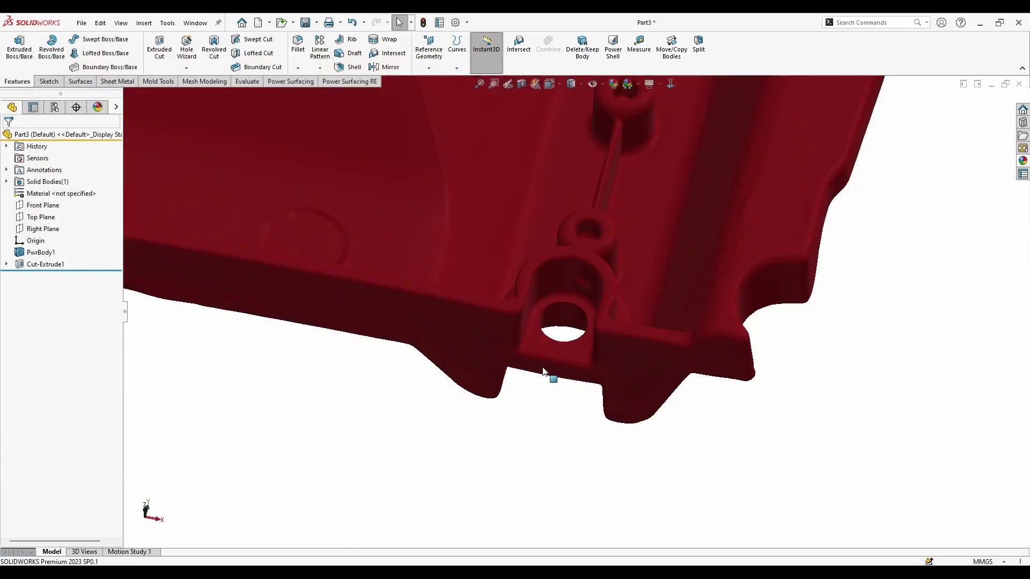
scroll(575, 186, "down", 10)
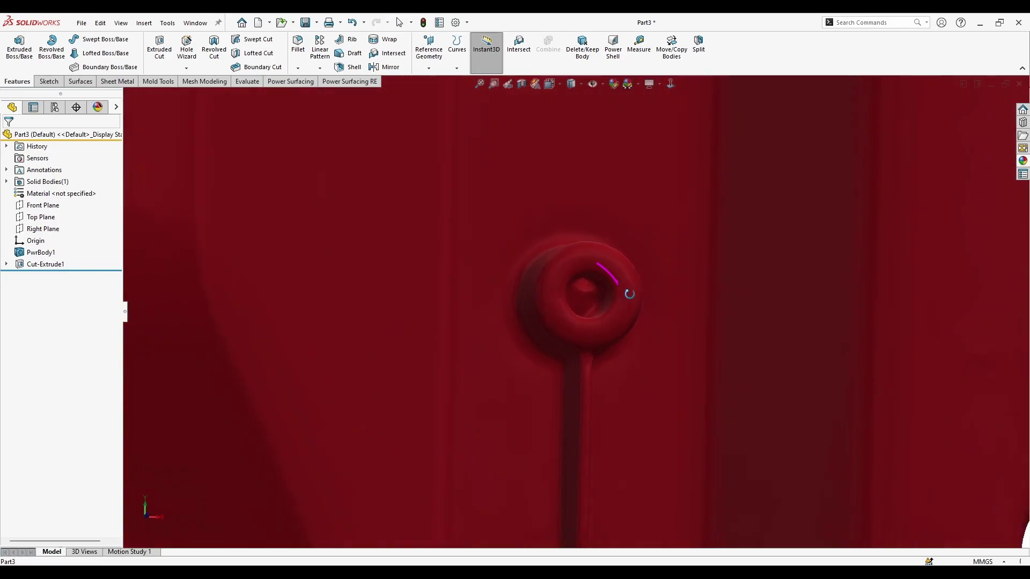
middle_click_drag(629, 294, 617, 284)
scroll(163, 232, "up", 7)
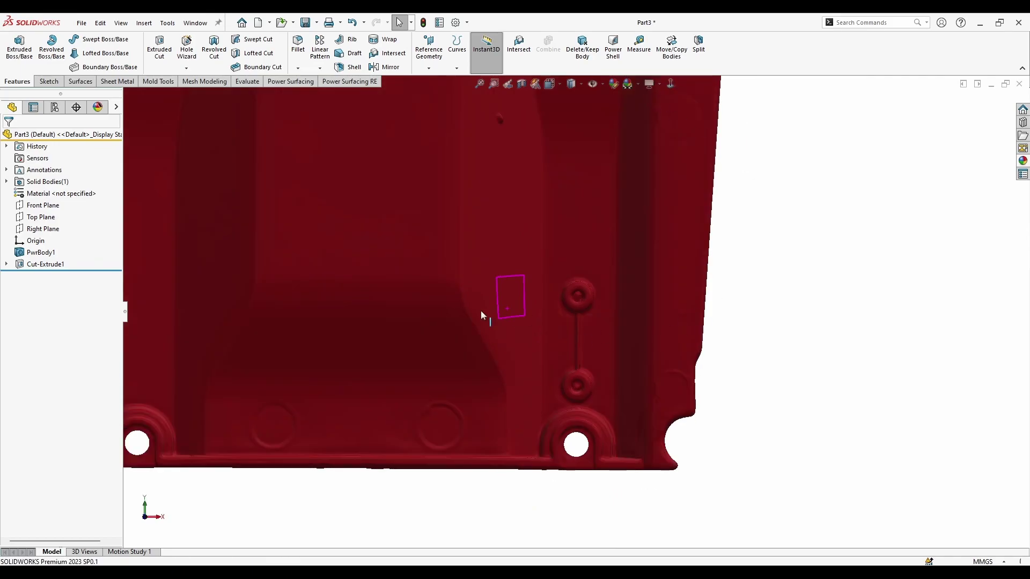
left_click(34, 208)
scroll(759, 381, "up", 4)
middle_click_drag(758, 381, 750, 155)
scroll(723, 333, "up", 2)
middle_click_drag(724, 333, 580, 401)
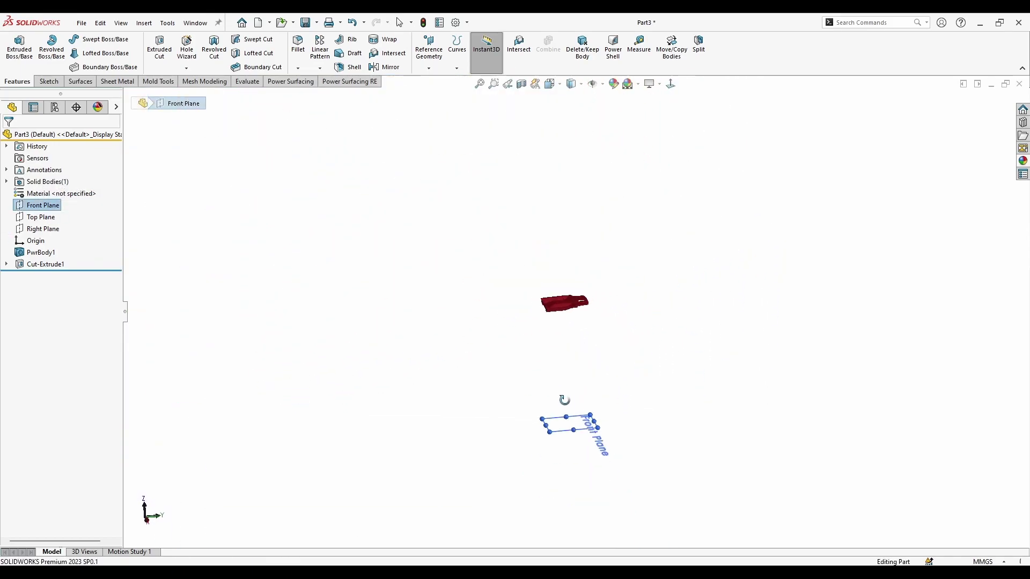
left_click_drag(594, 284, 590, 317, "ctrl")
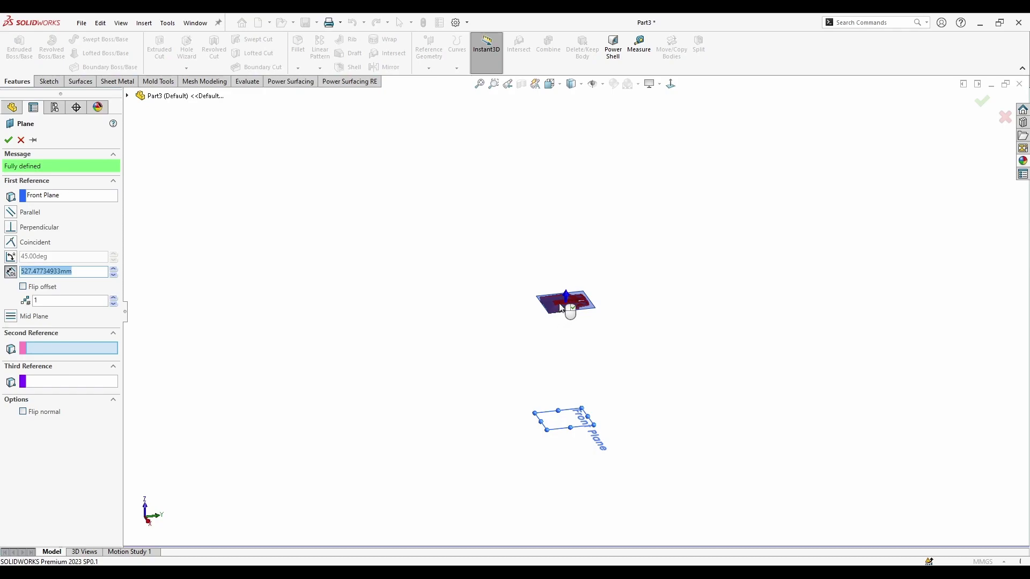
scroll(562, 308, "down", 10)
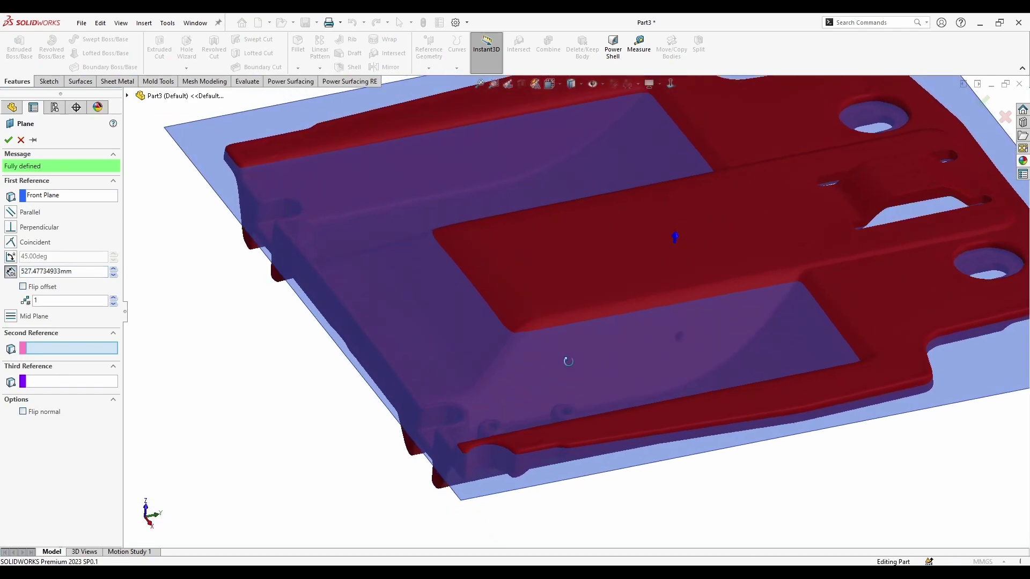
middle_click_drag(568, 362, 583, 354)
left_click(7, 140)
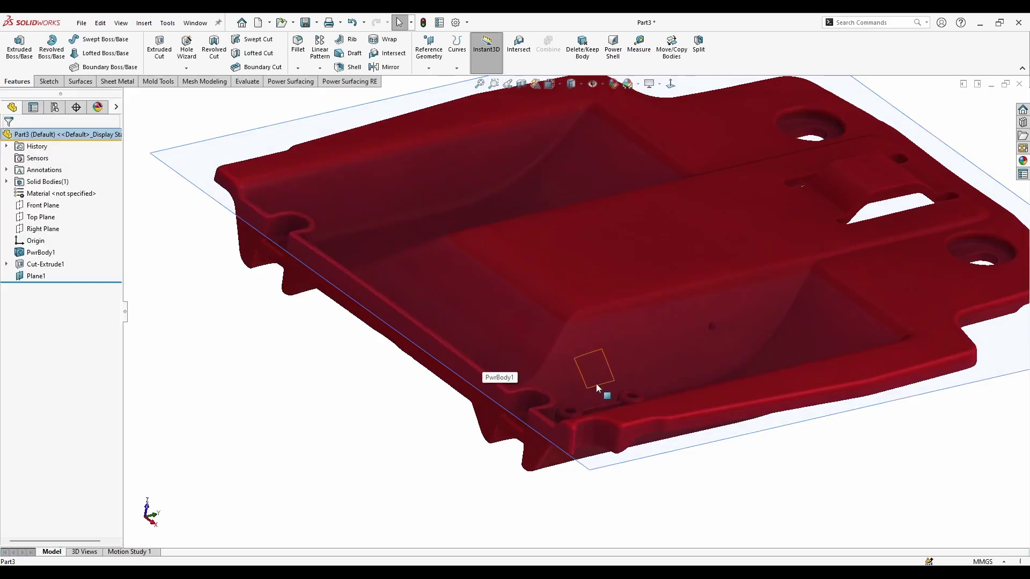
Step: Start a sketch on the new offset plane and draw a circle about 3.05 mm in diameter over the upper boss's hole
scroll(596, 384, "down", 5)
right_click(774, 394)
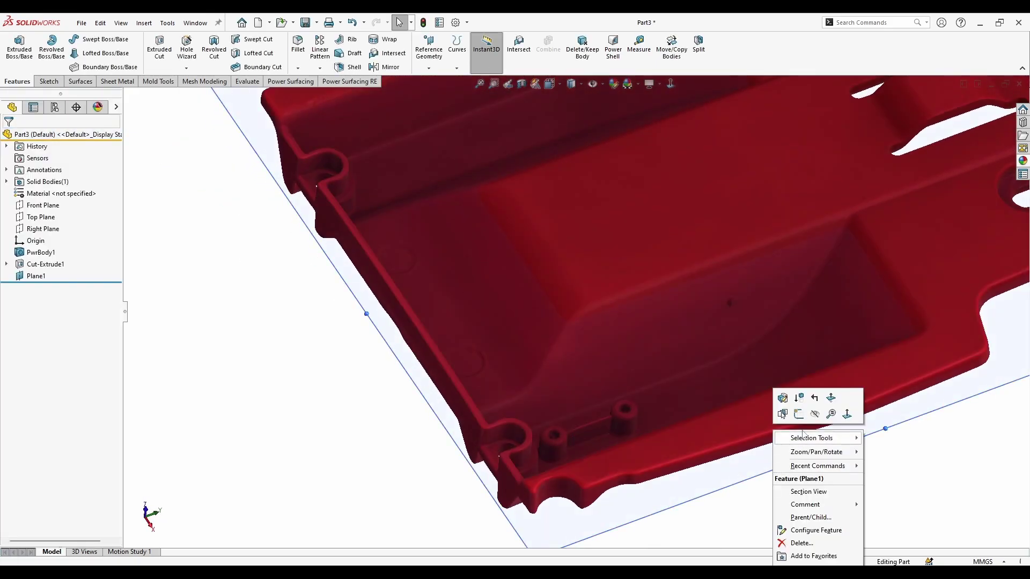
left_click(797, 417)
scroll(675, 431, "down", 8)
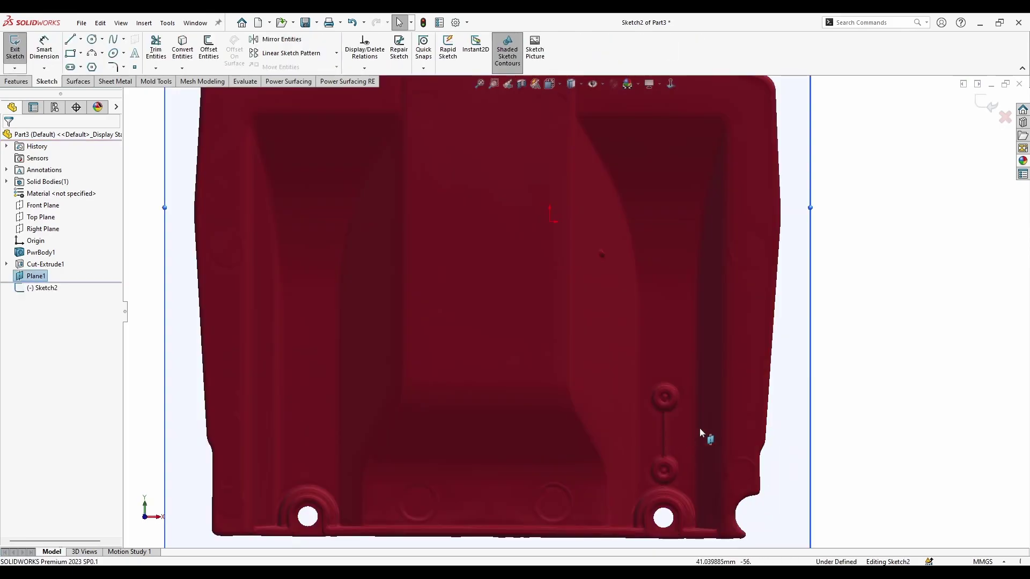
left_click(94, 42)
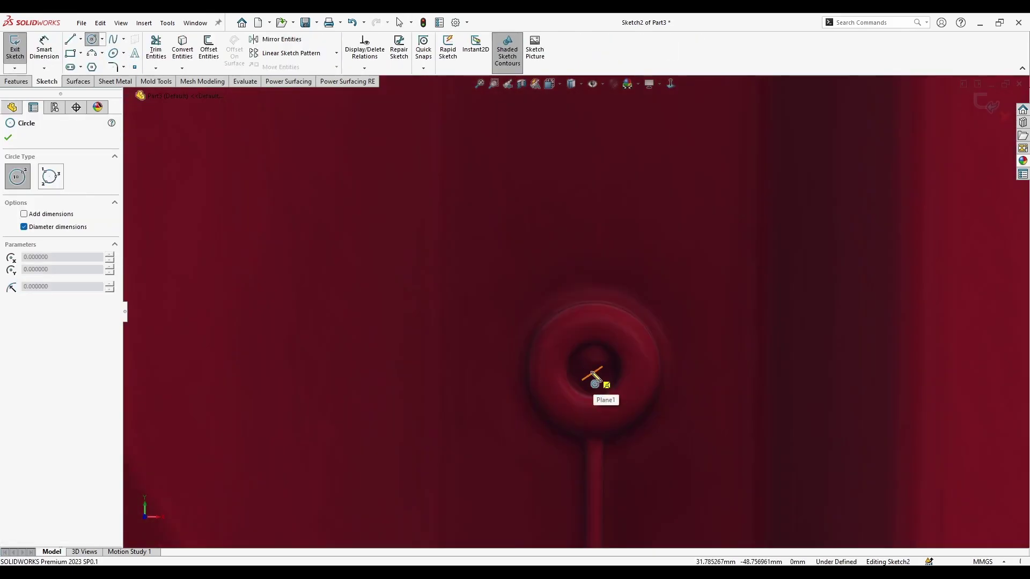
left_click(594, 372)
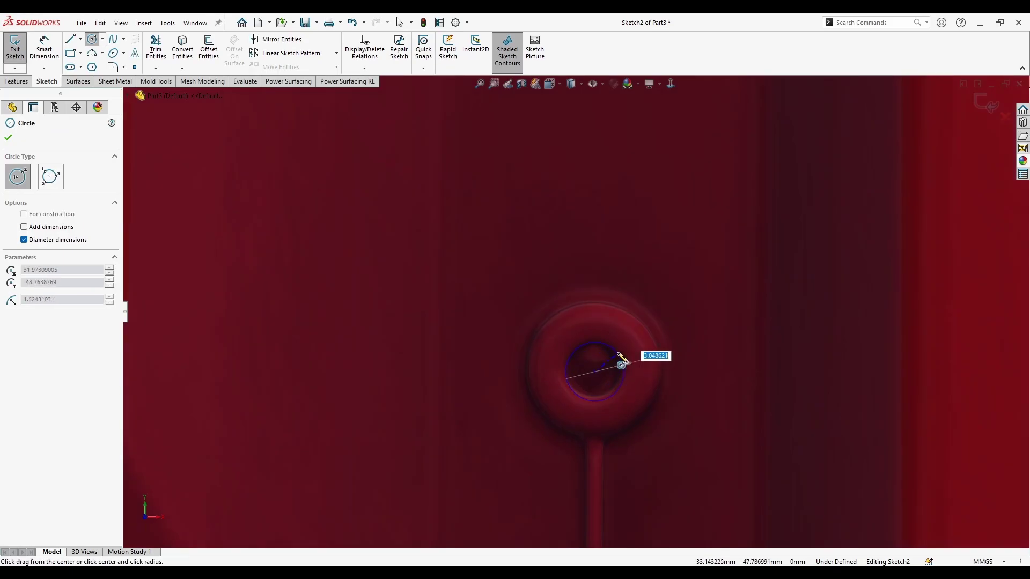
left_click(621, 362)
key("Escape")
Step: Release the circle's centre relation to recentre it on the upper boss hole, and enlarge the circle to about 3.66 mm diameter
scroll(581, 367, "down", 3)
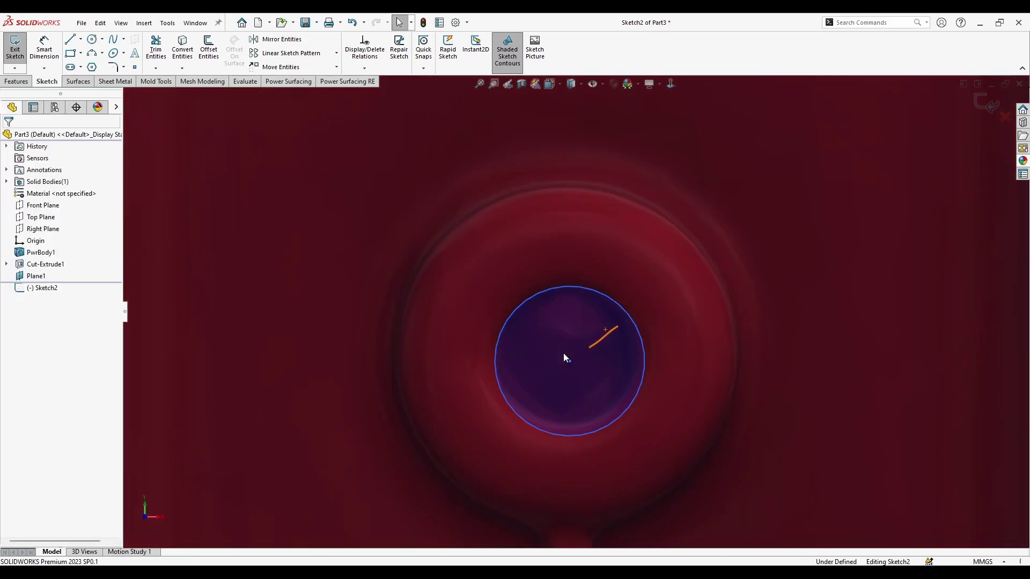
left_click(570, 360)
left_click(86, 189)
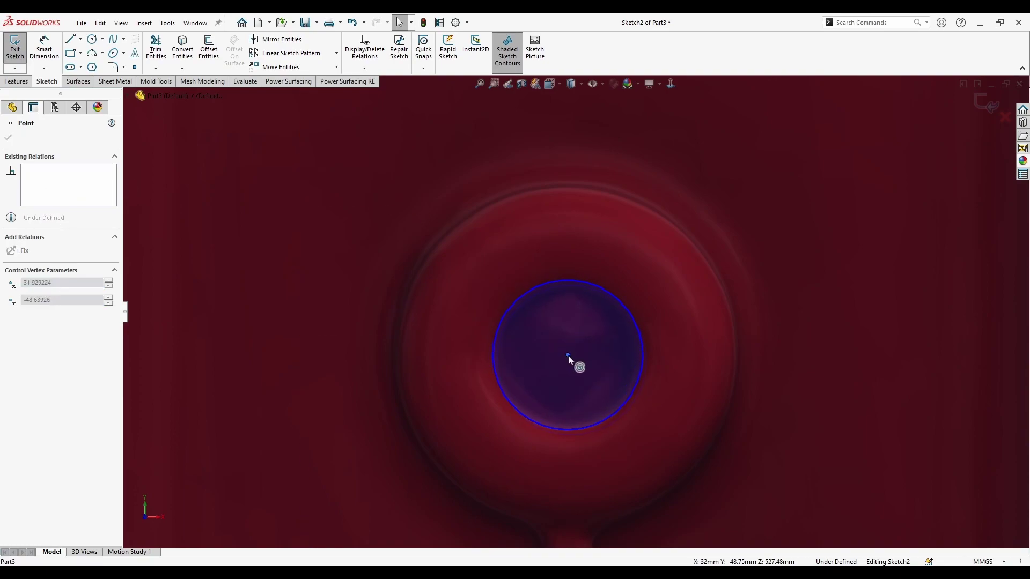
left_click_drag(568, 359, 568, 358)
mouse_move(600, 424)
left_mouse_down()
mouse_move(616, 443)
mouse_move(607, 436)
left_mouse_up()
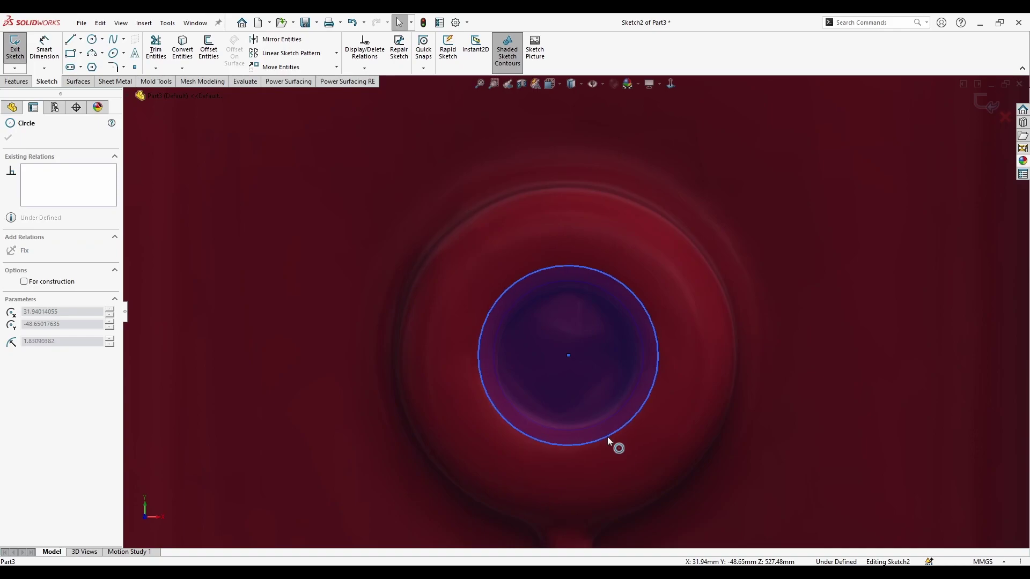
Step: Sketch a second circle over the lower boss's hole and enlarge it to a radius of about 1.89 mm
scroll(575, 400, "up", 6)
scroll(586, 392, "down", 1)
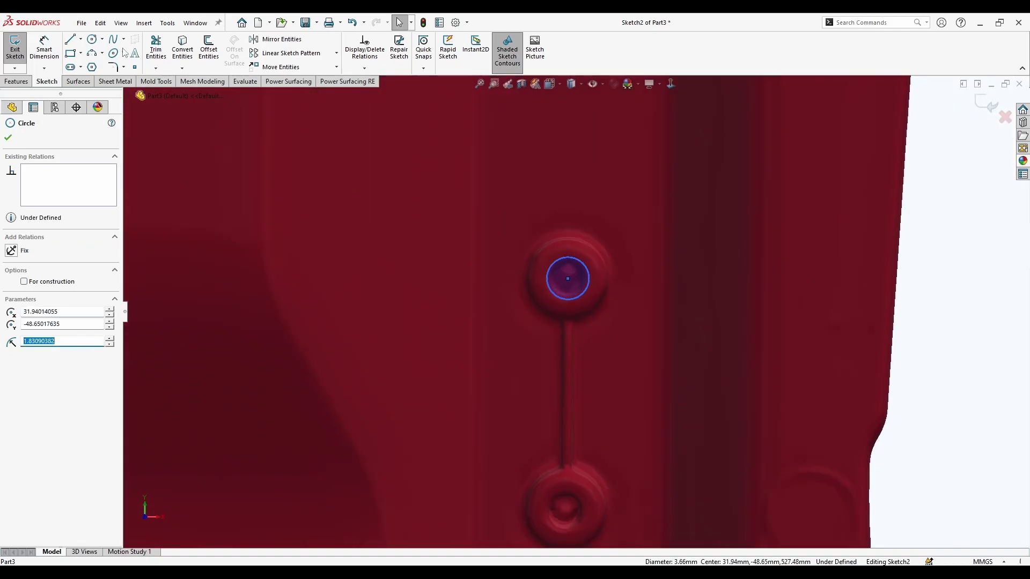
left_click(94, 45)
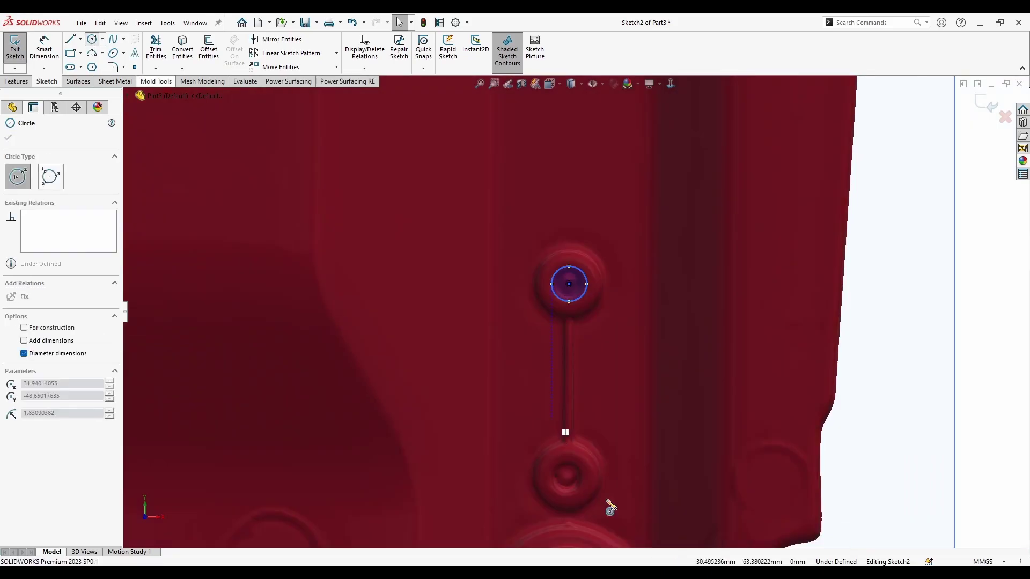
scroll(565, 429, "down", 3)
scroll(524, 338, "down", 2)
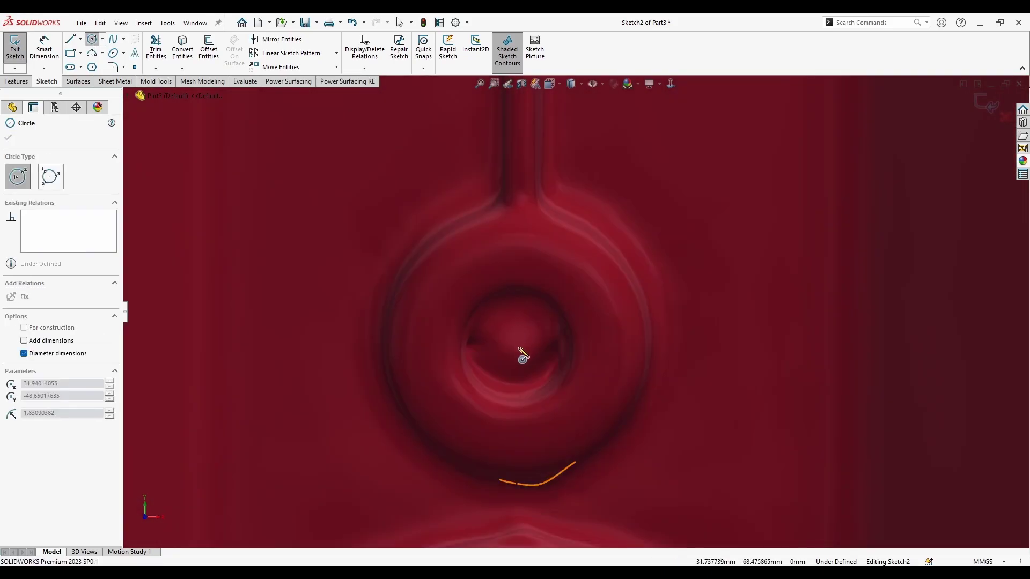
left_click(519, 350)
left_click(560, 300)
key("Escape")
left_click_drag(570, 312, 577, 308)
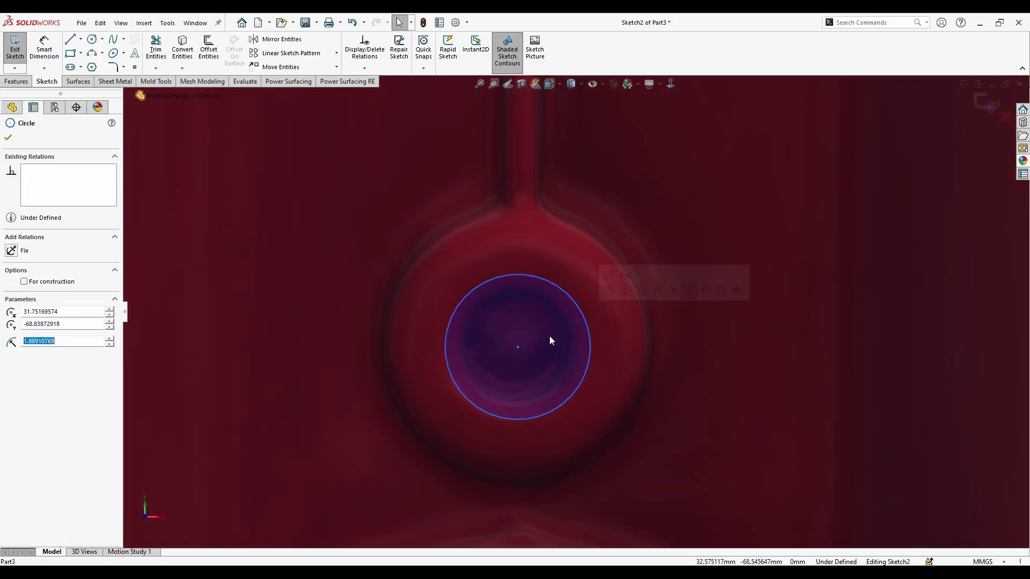
Step: Cut both boss holes from the two circles to a depth of 14 mm and accept the cut
scroll(573, 311, "up", 6)
right_click_drag(574, 311, 576, 228)
type("14")
key("Return")
scroll(585, 111, "down", 3)
left_click(585, 110)
Step: Try to fillet the rim of the cut boss hole with radii of 0.1 mm and 0.2 mm
mouse_move(519, 280)
middle_mouse_down("ctrl")
mouse_move(694, 393)
mouse_move(746, 192)
mouse_move(810, 416)
middle_mouse_up("ctrl")
scroll(694, 393, "up", 5)
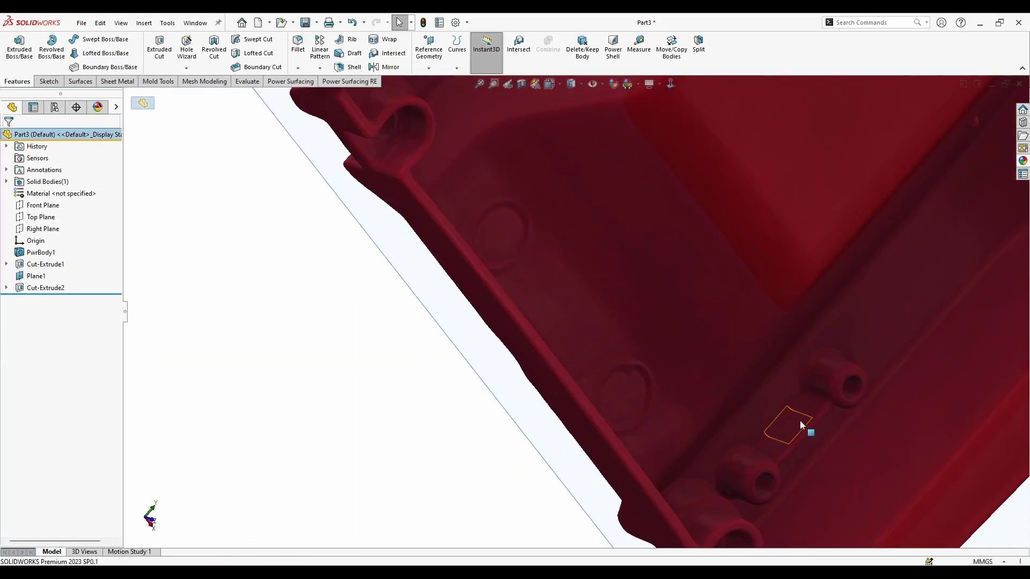
scroll(445, 485, "down", 5)
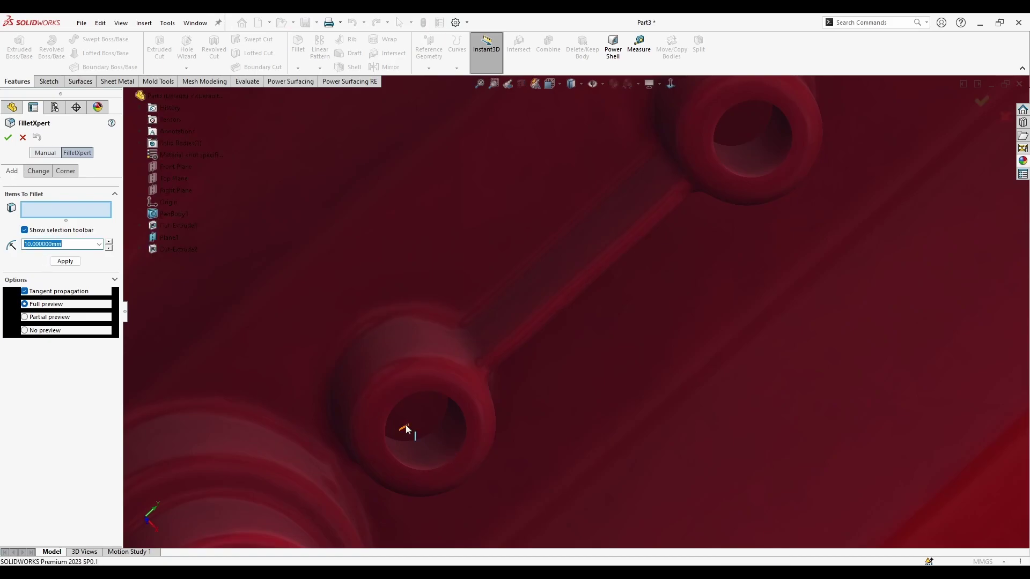
left_click(446, 456)
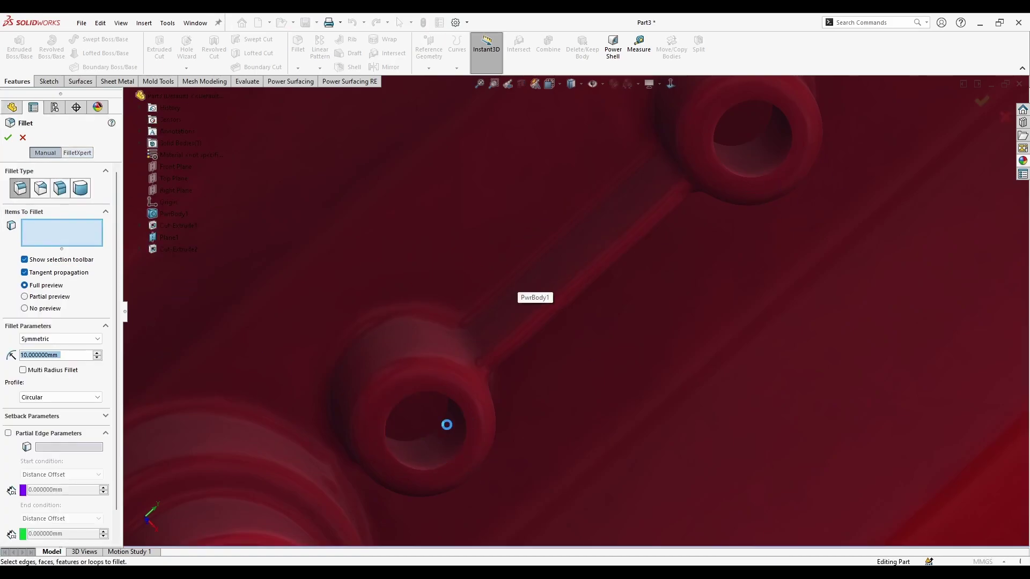
left_click(413, 467)
left_click_drag(56, 355, 7, 328)
type("0.1")
key("Return")
scroll(453, 449, "down", 5)
type("0.2")
key("Return")
middle_click_drag(322, 375, 609, 437)
scroll(437, 333, "up", 3)
left_click(22, 137)
Step: Start a new sketch on the offset plane and draw a circle around the outer edge of each of the two bosses
scroll(609, 437, "up", 3)
left_click(125, 311)
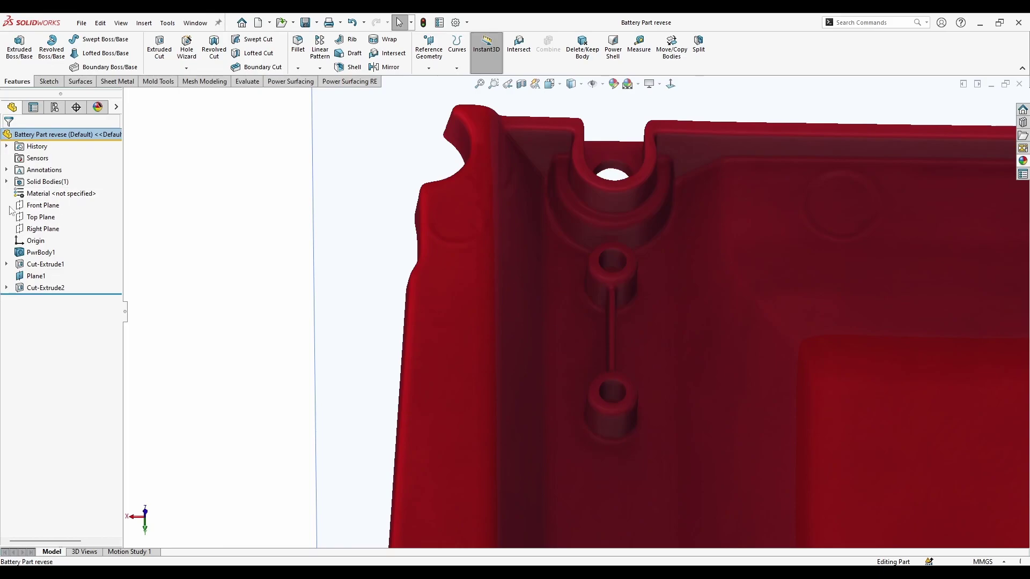
right_click(31, 275)
left_click(42, 257)
scroll(622, 478, "down", 6)
right_click_drag(617, 354, 609, 308)
left_click_drag(609, 308, 605, 337)
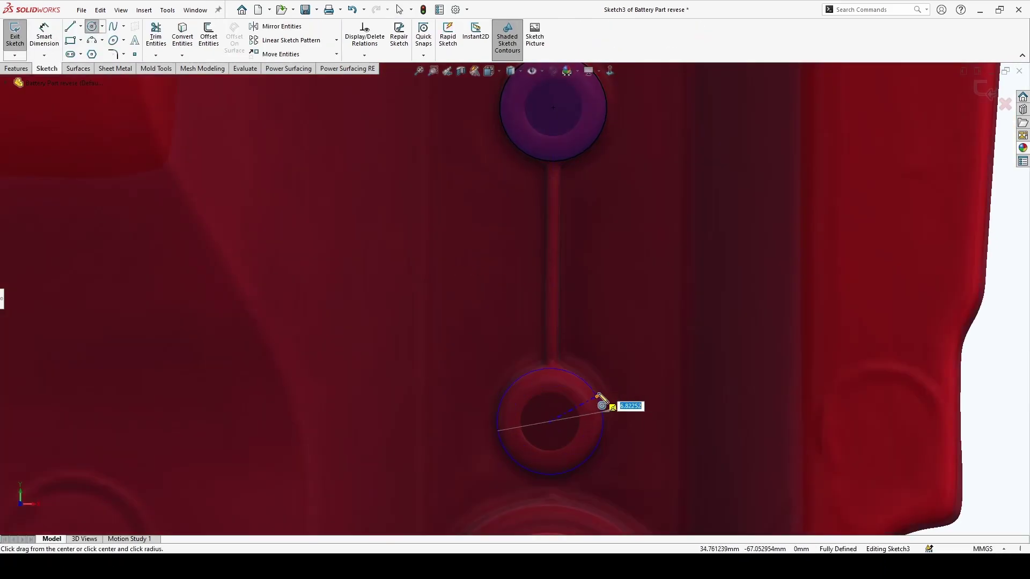
left_click(605, 390)
scroll(581, 156, "down", 1)
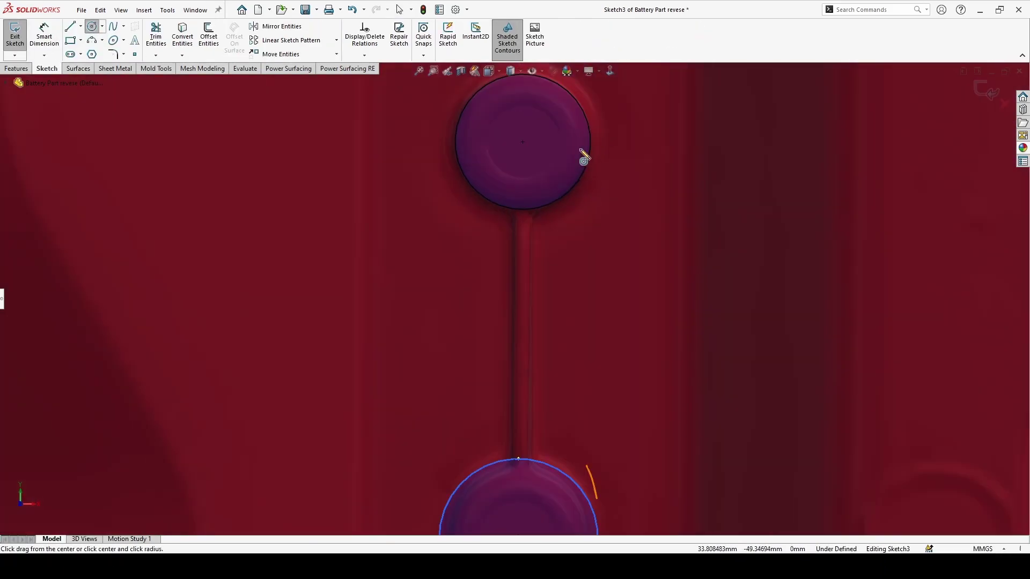
Step: Delete the upper circle's relations and adjust its centre and size to the boss outline, about 8.45 mm in diameter
key("Escape")
left_click(577, 155)
left_click(521, 168)
left_click(67, 156)
key("Delete")
mouse_move(521, 167)
left_mouse_down()
mouse_move(510, 168)
mouse_move(521, 167)
left_mouse_up()
right_click(111, 180)
left_click(139, 186)
left_click_drag(547, 232, 548, 236)
Step: Dimension both boss circles with a diameter of 8.5 mm
scroll(596, 73, "up", 1)
left_click(44, 36)
left_click(665, 224)
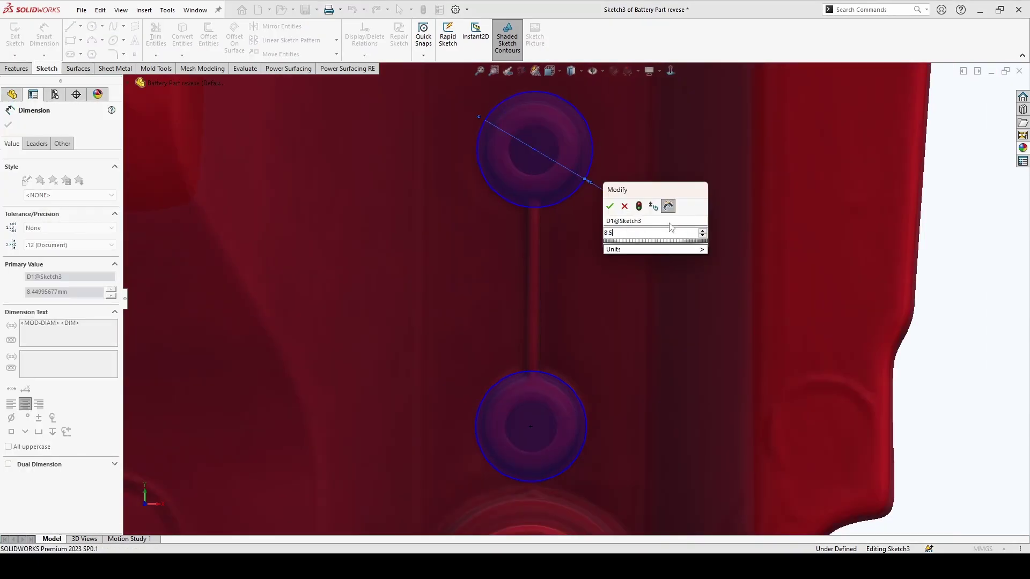
key("Return")
scroll(575, 300, "up", 1)
left_click(578, 378)
left_click(643, 363)
type("8.5")
key("Return")
Step: Sketch a narrow rectangle along the rib joining the two boss circles and adjust it to overlap them
left_click(70, 41)
left_click(533, 222)
left_click(547, 365)
key("Escape")
scroll(551, 278, "down", 2)
mouse_move(545, 273)
left_mouse_down()
mouse_move(565, 254)
mouse_move(548, 256)
left_mouse_up()
Step: Trim the overlaps between the rectangle and circles into one dumbbell-shaped outline, adjusting the rib's width to the scanned rib
key("t")
left_click_drag(555, 393, 537, 405)
scroll(529, 391, "down", 5)
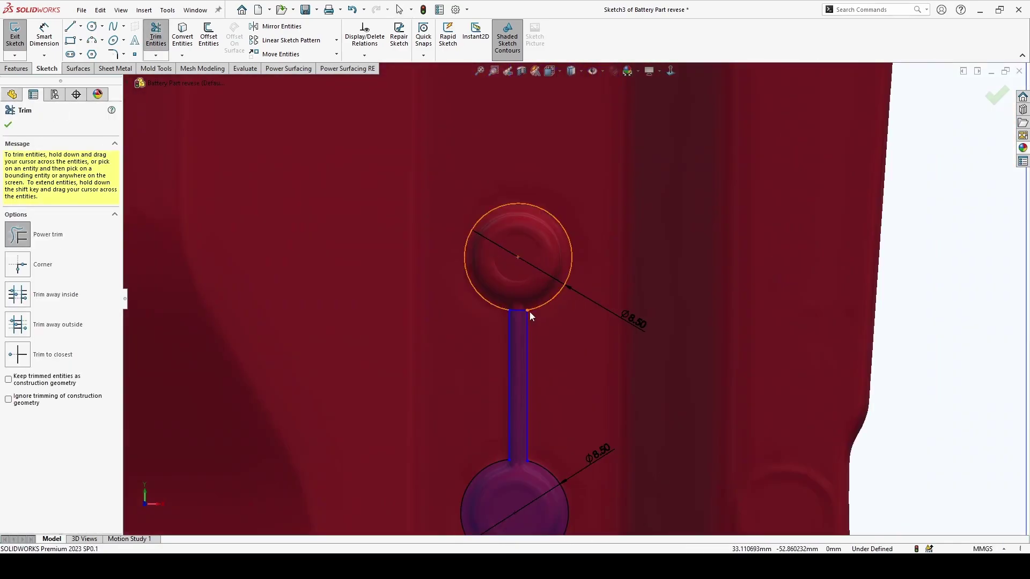
scroll(530, 312, "down", 4)
left_click_drag(512, 298, 509, 325)
scroll(583, 232, "up", 5)
scroll(598, 441, "down", 6)
key("Escape")
left_click_drag(523, 408, 496, 409)
scroll(563, 322, "up", 5)
scroll(561, 209, "down", 10)
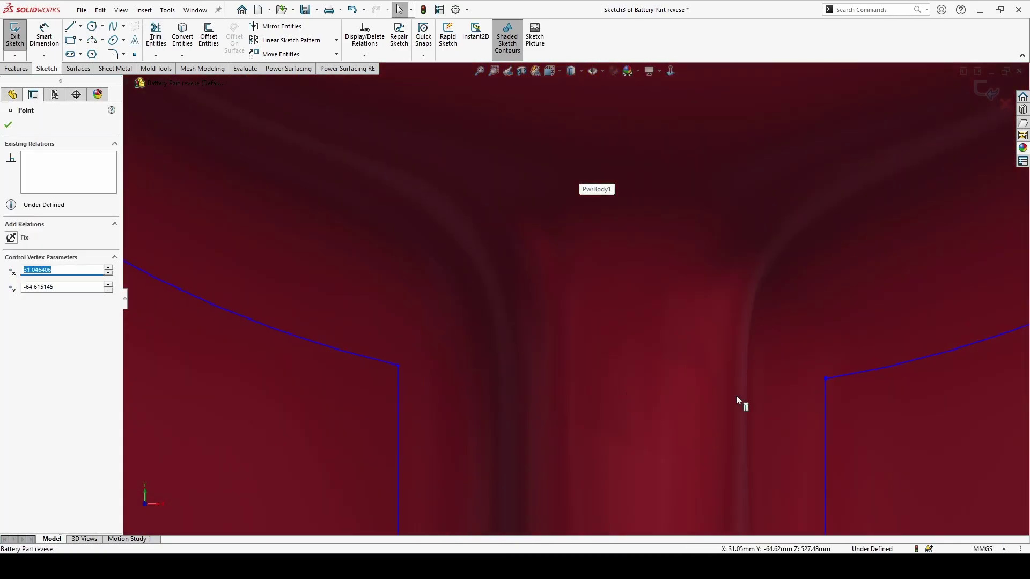
scroll(879, 381, "down", 5)
key("Escape")
key("t")
scroll(563, 295, "up", 15)
Step: Start a boss extrusion of the dumbbell sketch with its start offset 20 mm in the reversed direction
left_click(16, 69)
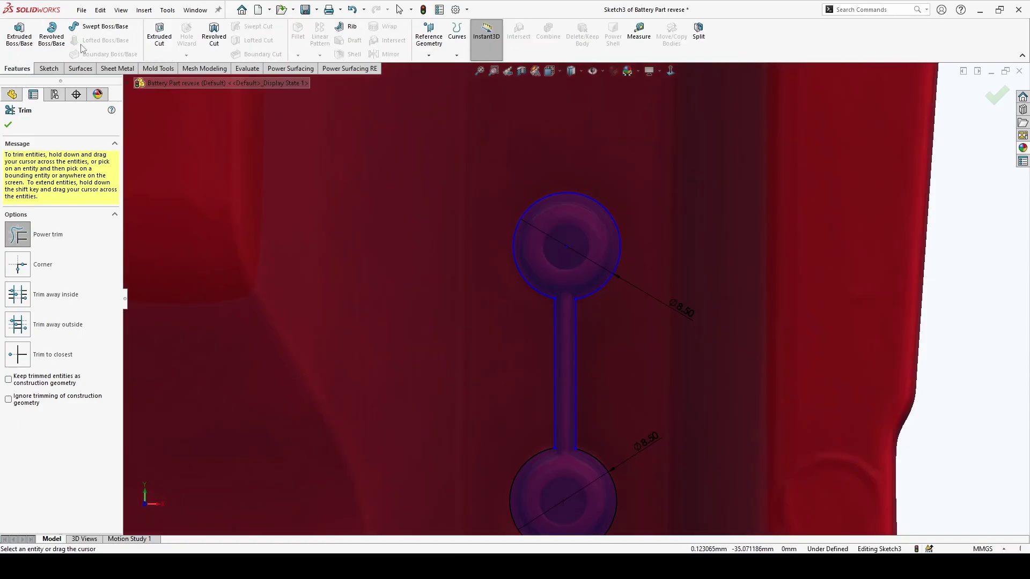
left_click(20, 33)
middle_click_drag(611, 332, 489, 273)
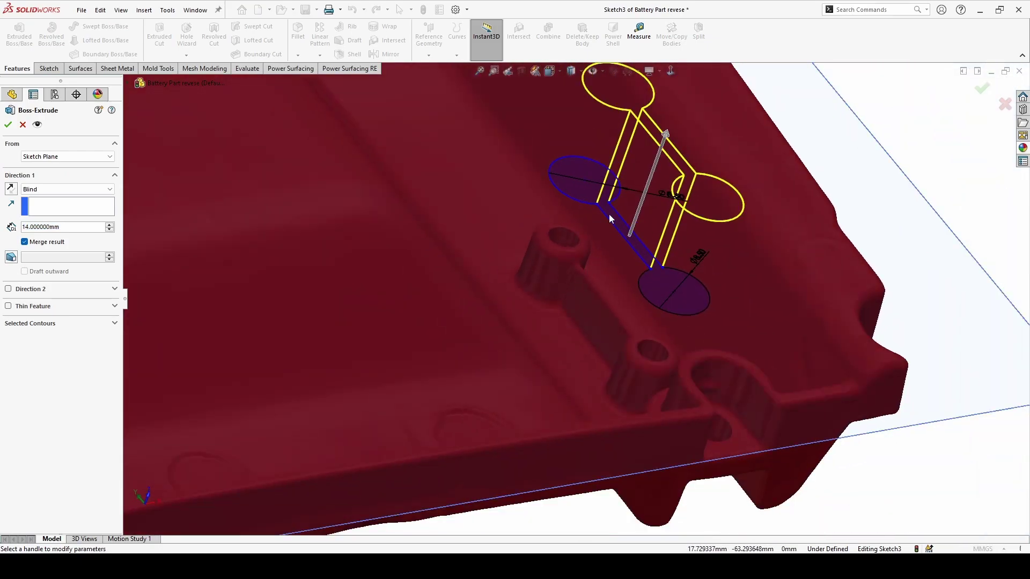
scroll(609, 215, "down", 1)
left_click(70, 159)
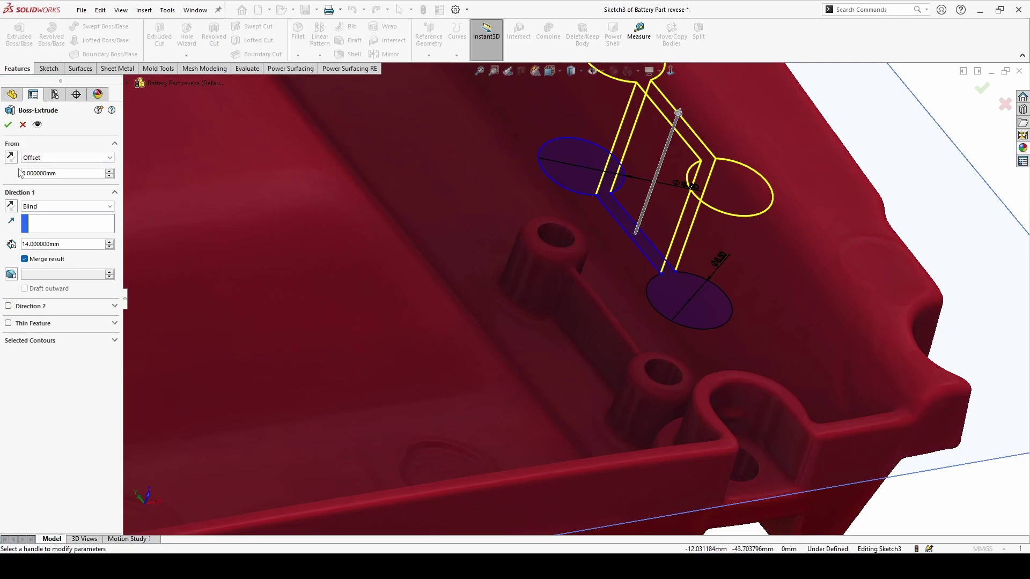
left_click(109, 171)
left_click(109, 171)
left_click(11, 155)
middle_click_drag(617, 252, 607, 295)
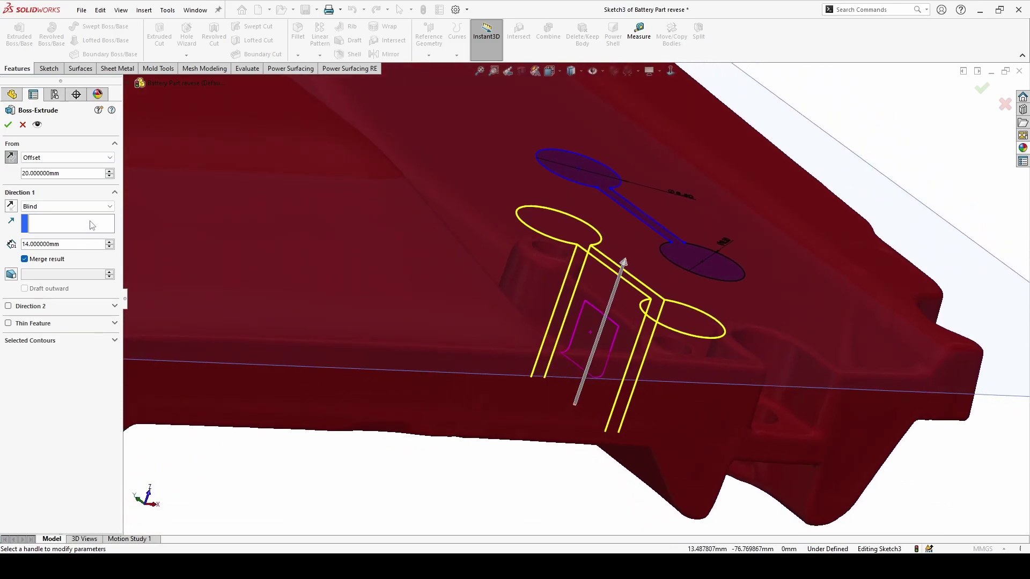
Step: Set the extrusion's start offset to 15 mm and inspect the preview against the existing bosses and rib
left_click(109, 175)
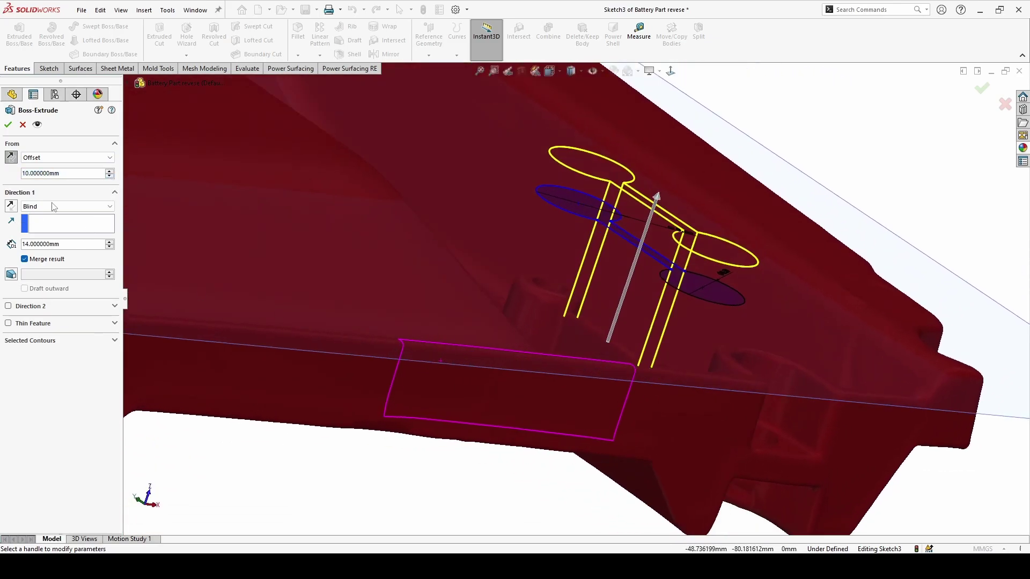
double_click(75, 175)
type("1")
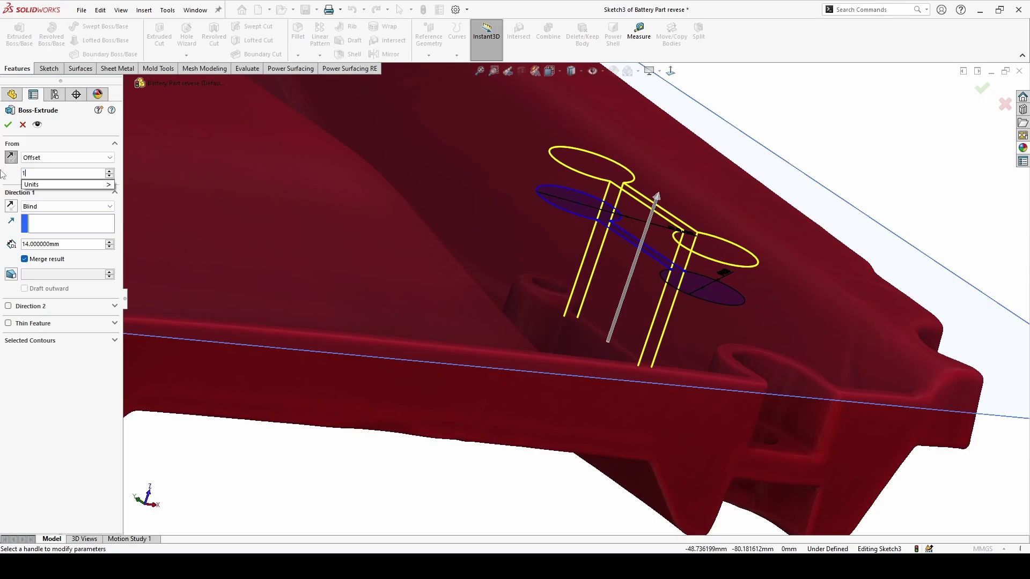
type("5")
key("Return")
middle_click_drag(359, 437, 391, 407)
scroll(391, 407, "up", 2)
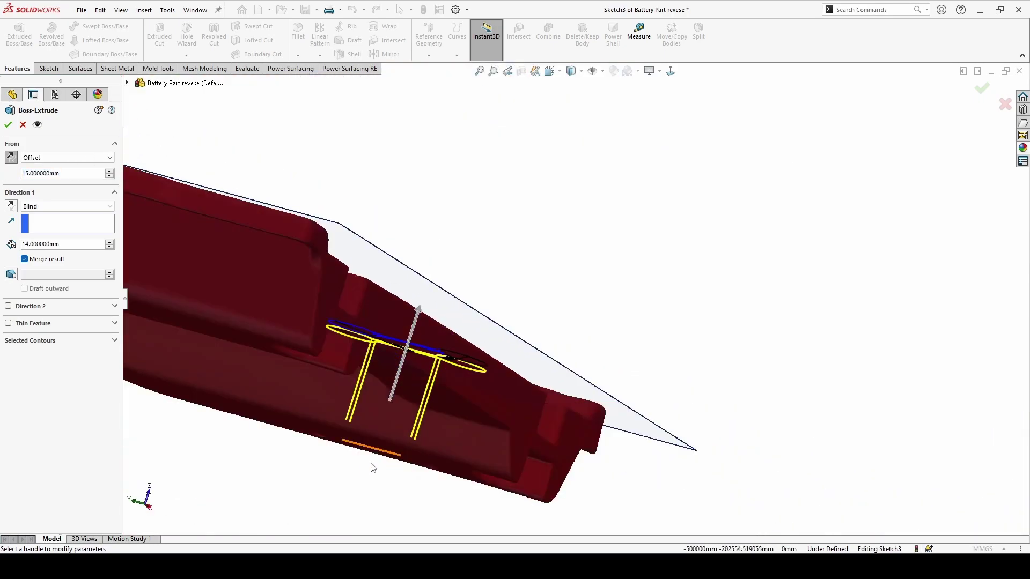
scroll(336, 495, "down", 4)
middle_click_drag(336, 494, 423, 333)
scroll(423, 333, "up", 2)
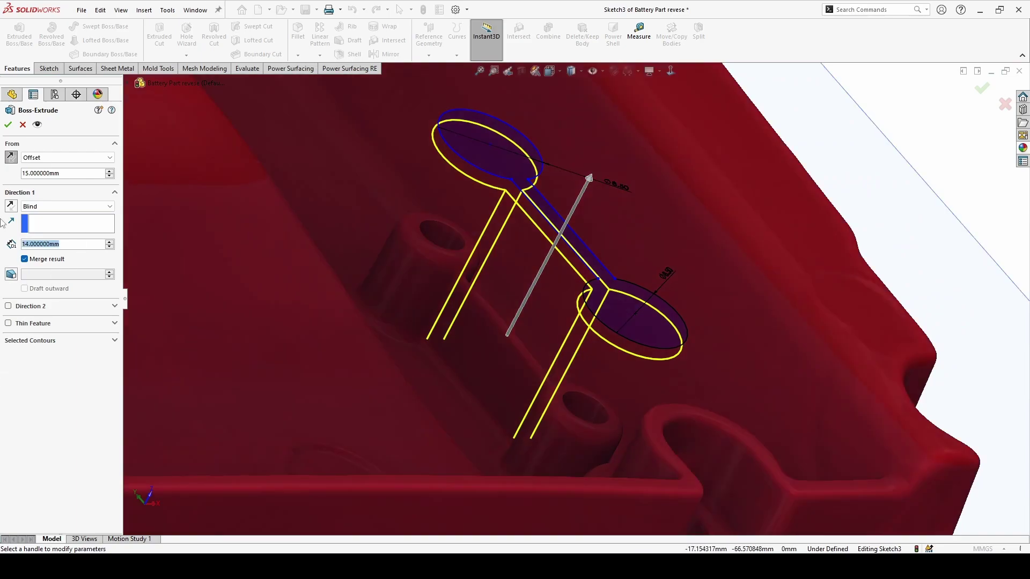
Step: Try boss extrusion depths of 10, 8, 5 and 6 mm, comparing the preview with the scanned bosses and rib
key("Return")
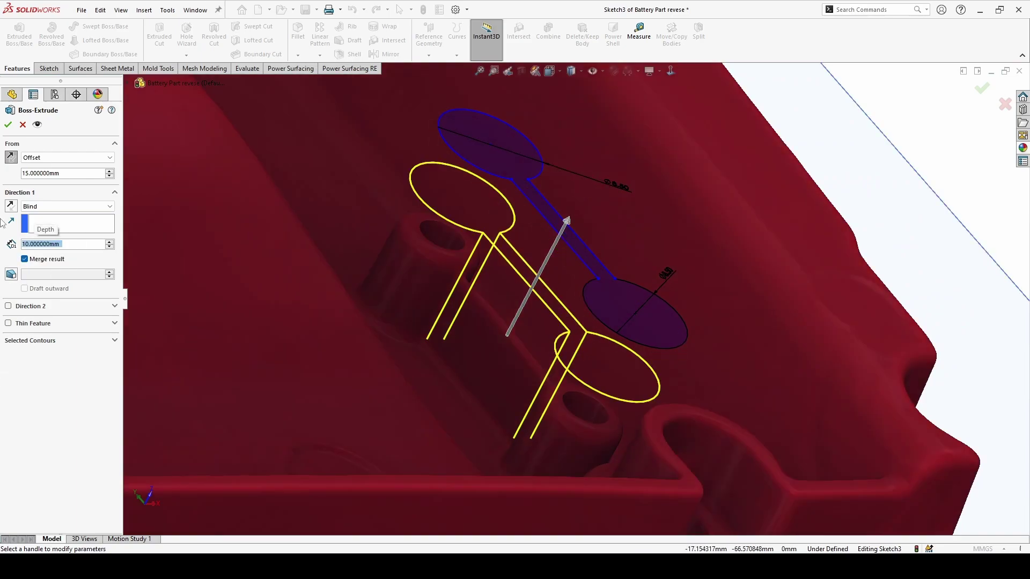
key("Return")
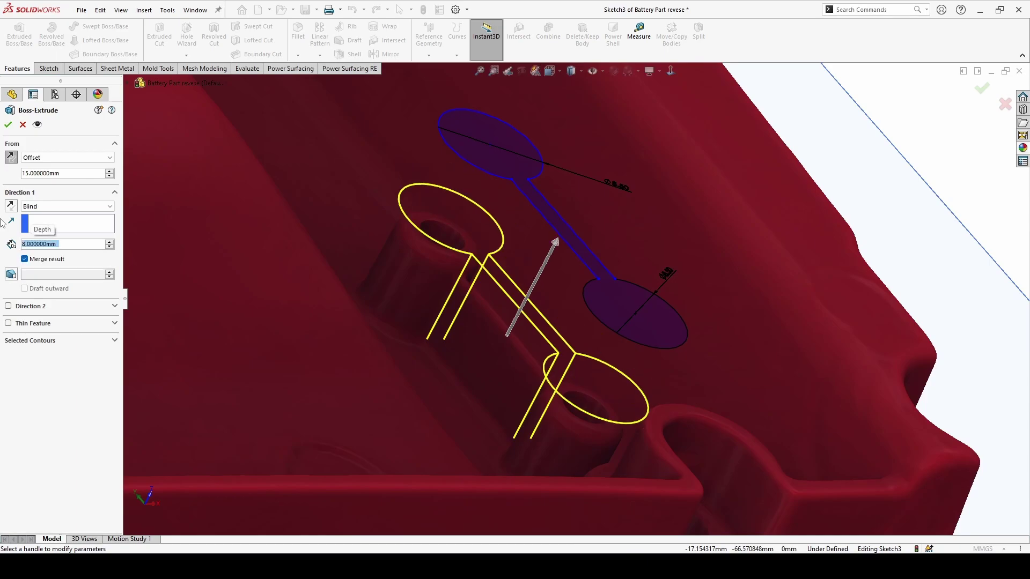
type("5")
key("Return")
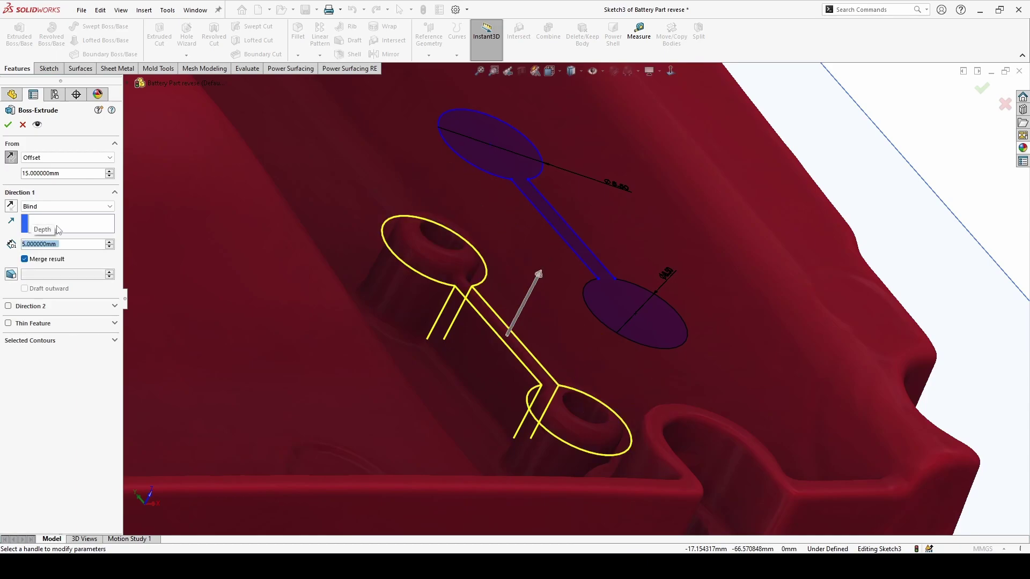
type("6")
key("Return")
middle_click_drag(508, 325, 410, 259)
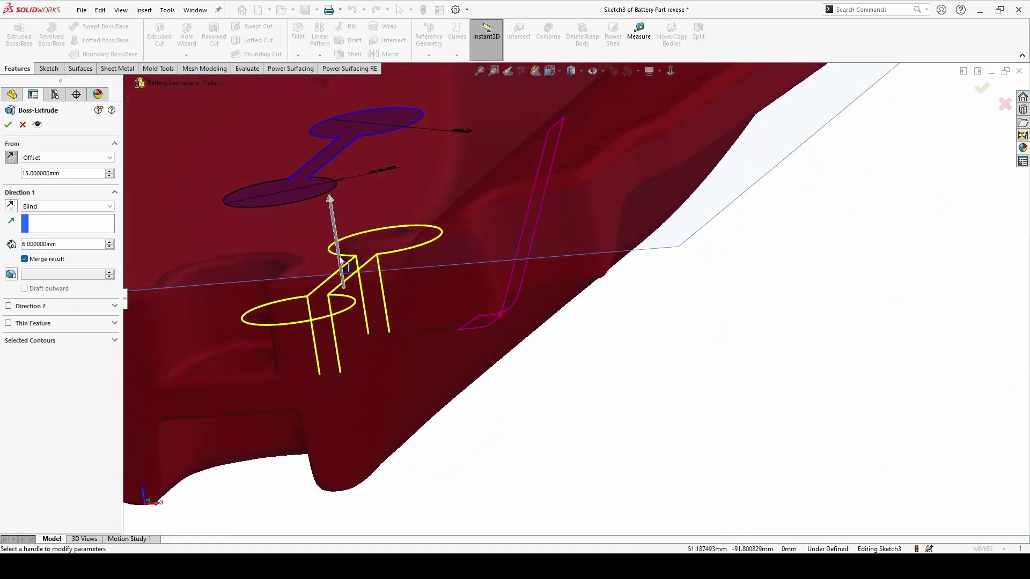
Step: Set the dumbbell extrusion's depth to 7 mm and create the boss
left_click_drag(82, 244, 2, 255)
type("7")
key("Return")
left_click(8, 124)
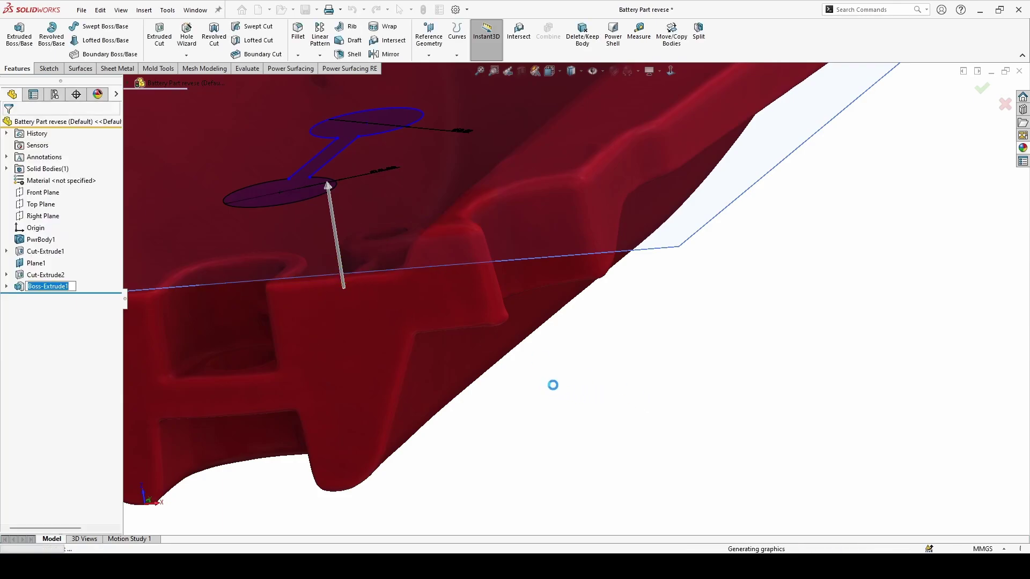
Step: Open a new sketch on the flat top face of the dumbbell boss, viewed straight on
middle_click_drag(563, 430, 598, 483)
scroll(810, 416, "up", 1)
mouse_move(754, 386)
middle_mouse_down()
mouse_move(774, 452)
mouse_move(754, 405)
middle_mouse_up()
scroll(503, 200, "down", 3)
middle_click_drag(505, 200, 442, 195)
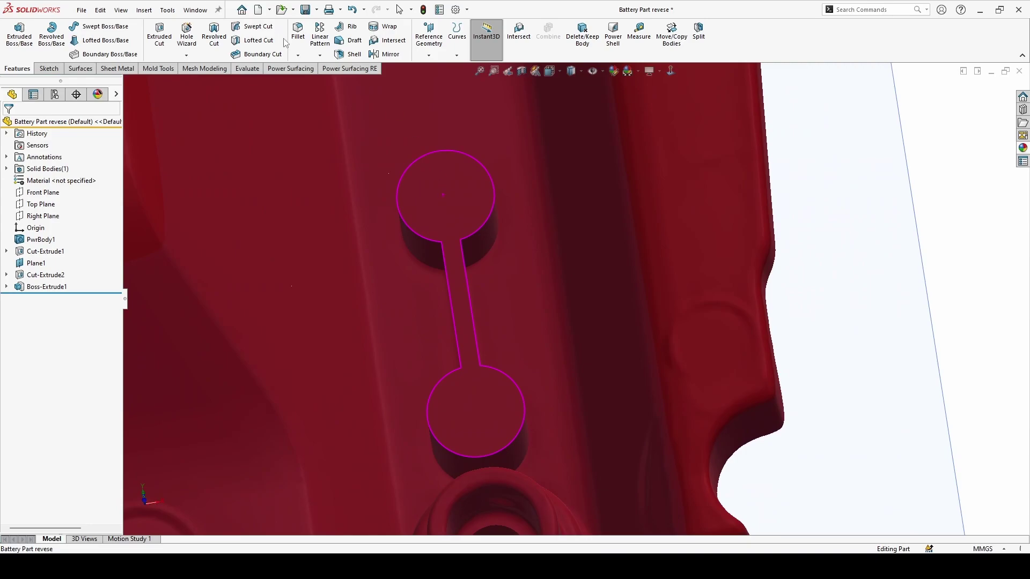
left_click(448, 193)
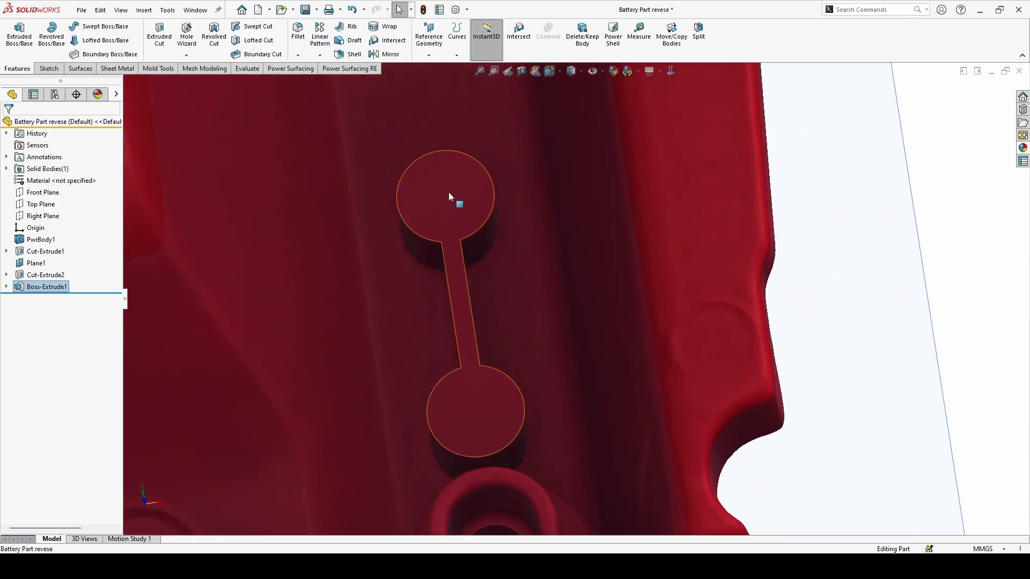
right_click(449, 196)
left_click(475, 177)
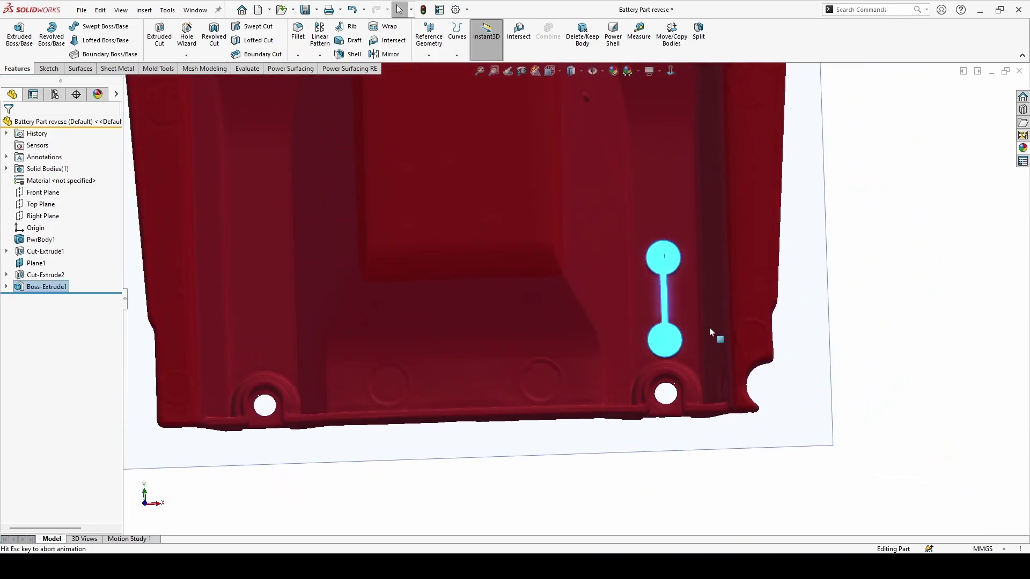
scroll(613, 481, "up", 3)
scroll(622, 510, "down", 4)
scroll(524, 370, "down", 2)
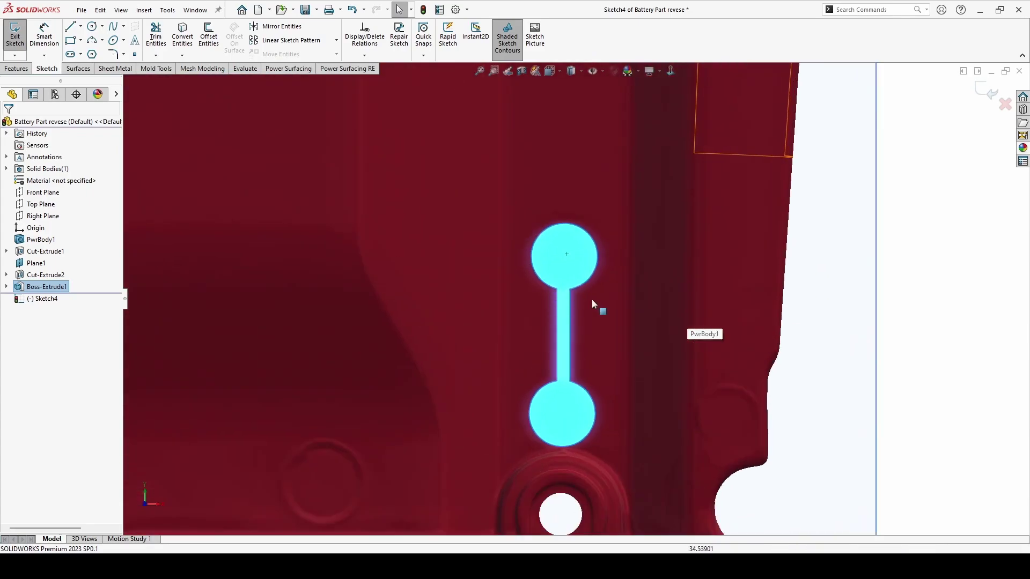
scroll(595, 304, "down", 2)
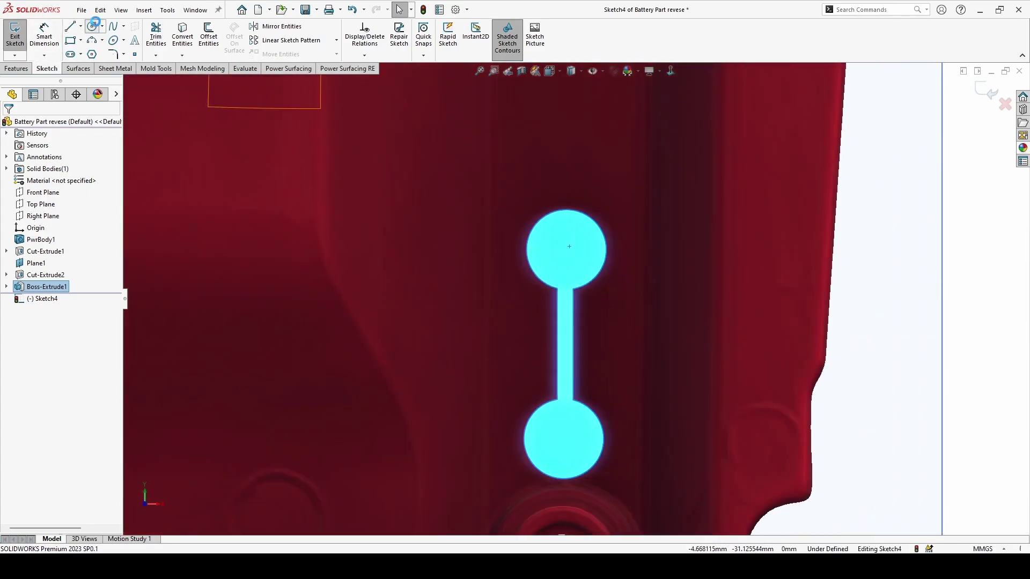
Step: Sketch a centred circle inside each round boss end, about 5.1 mm diameter on the upper and about 5.55 mm on the lower
left_click(94, 25)
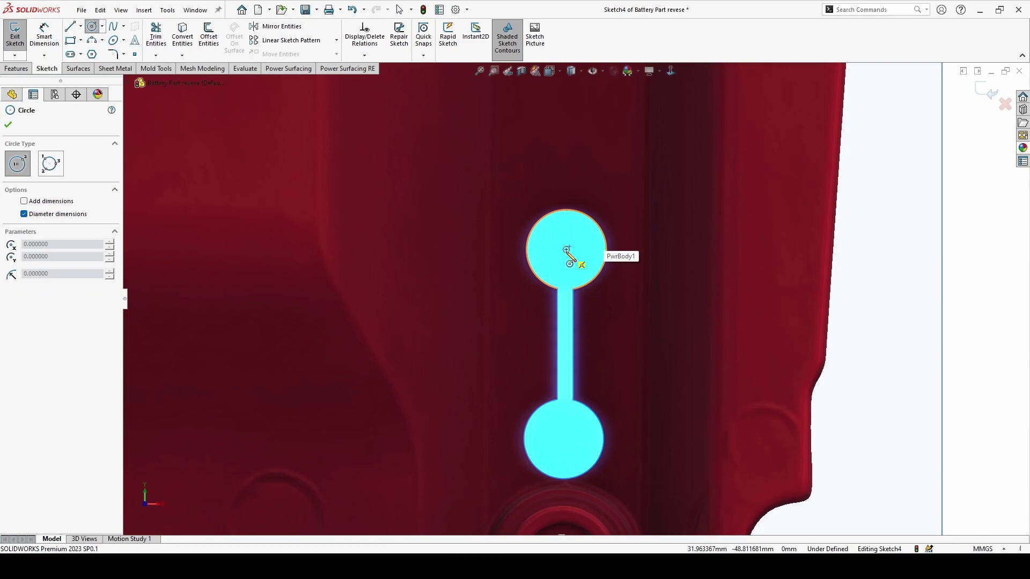
left_click(567, 250)
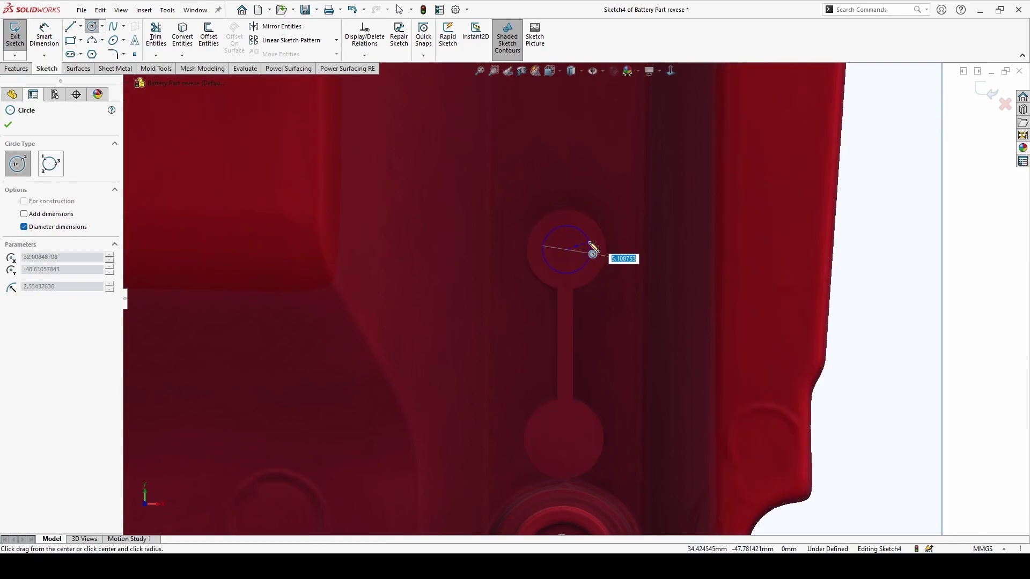
left_click(592, 252)
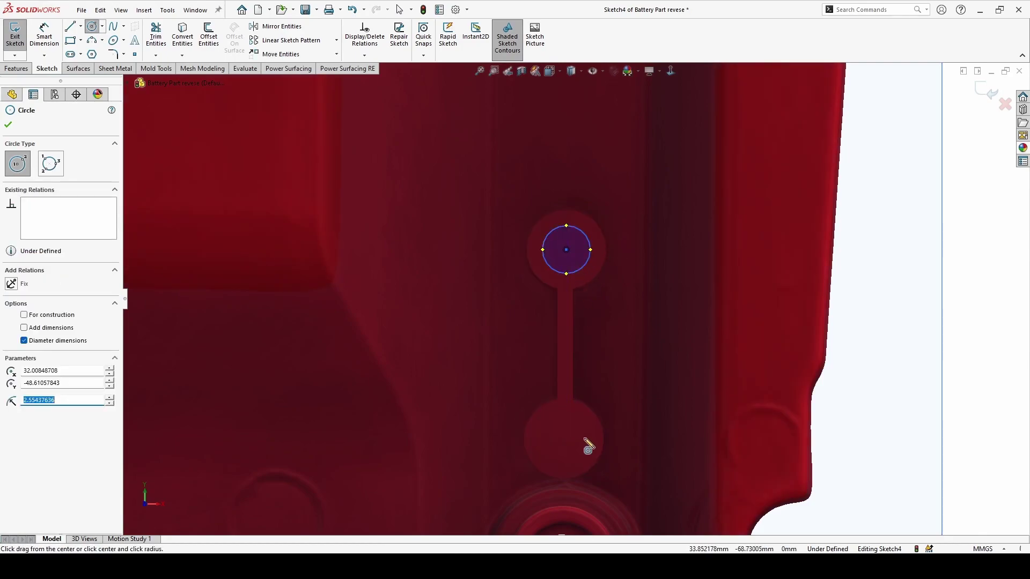
left_click(563, 439)
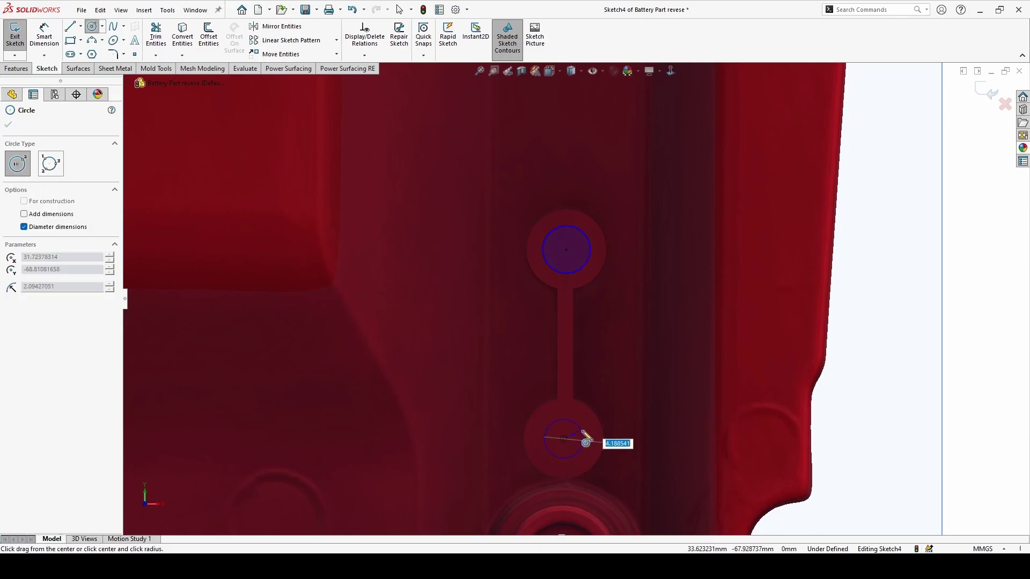
left_click(580, 423)
key("Escape")
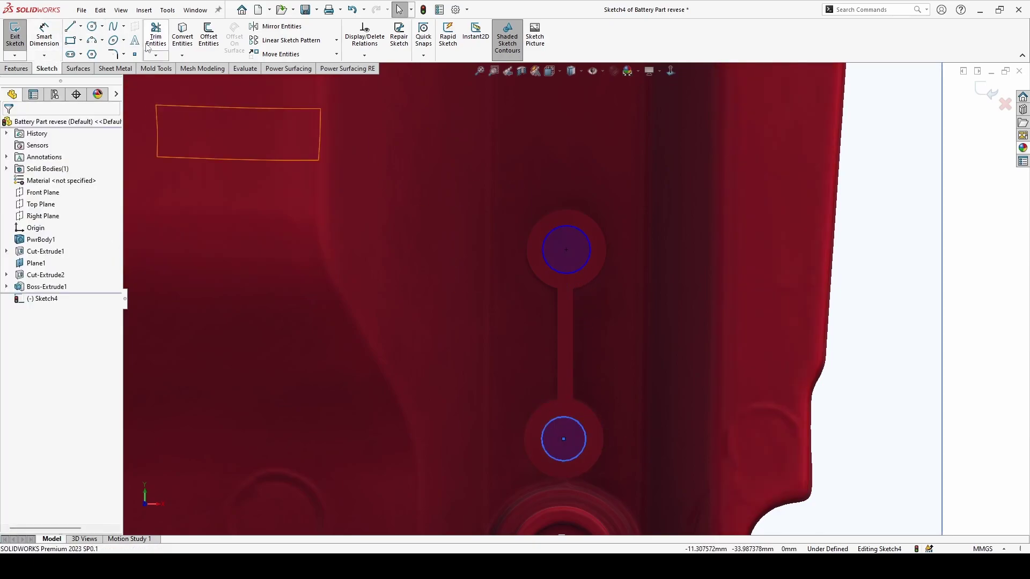
left_click_drag(575, 424, 582, 421)
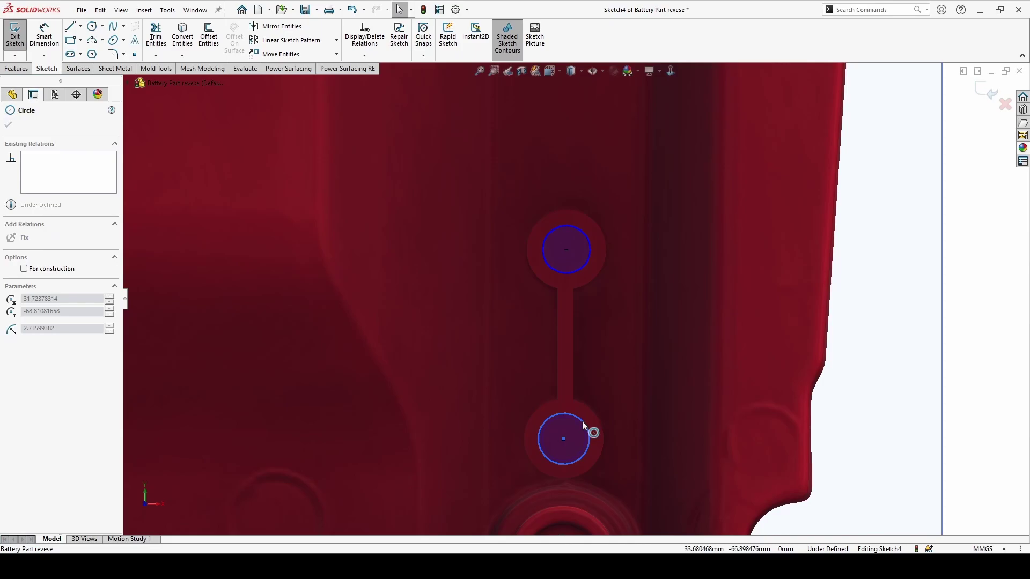
Step: Cut the two circles 7 mm deep into the bosses as blind holes
left_click(16, 68)
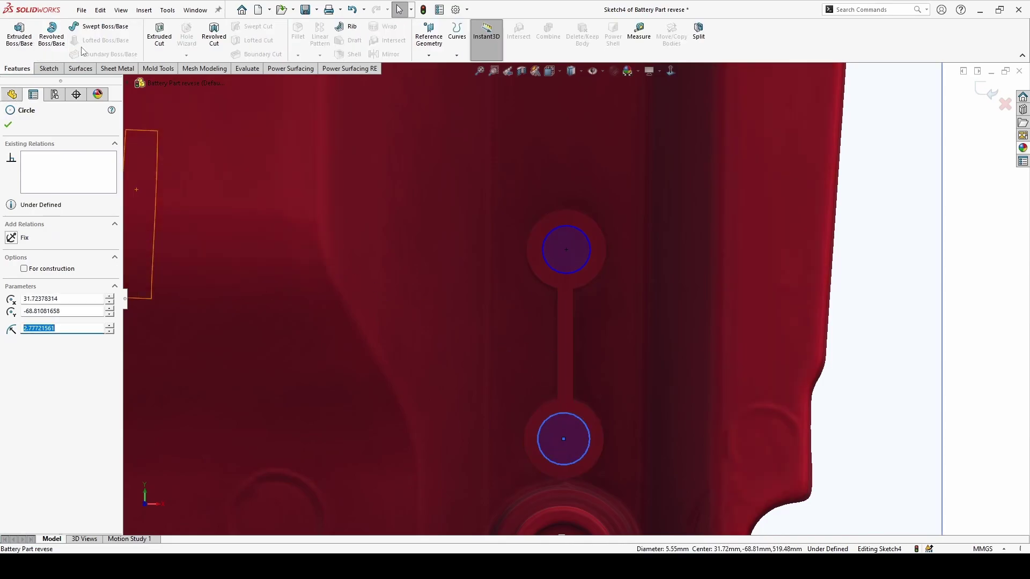
left_click(158, 47)
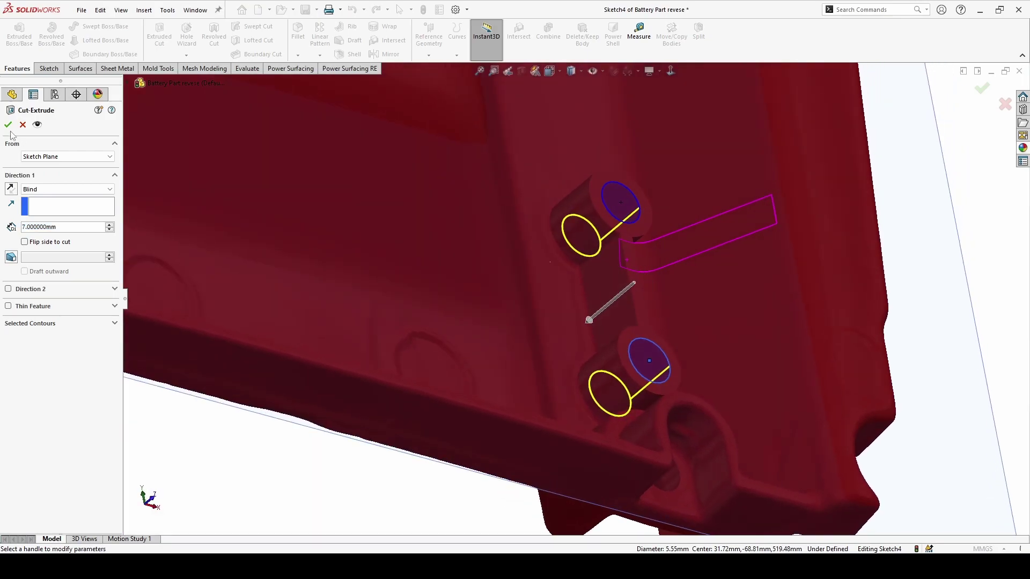
left_click(8, 124)
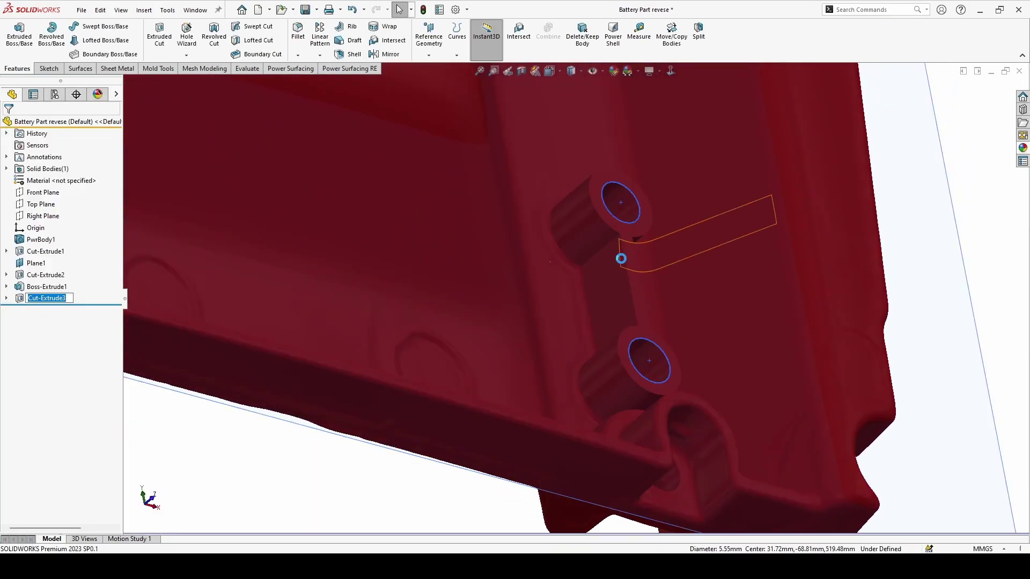
Step: Toggle Ambient Occlusion and adjust another view setting to change how the model is shaded
middle_click_drag(605, 257, 640, 125)
scroll(585, 210, "down", 3)
left_click(651, 72)
left_click(665, 111)
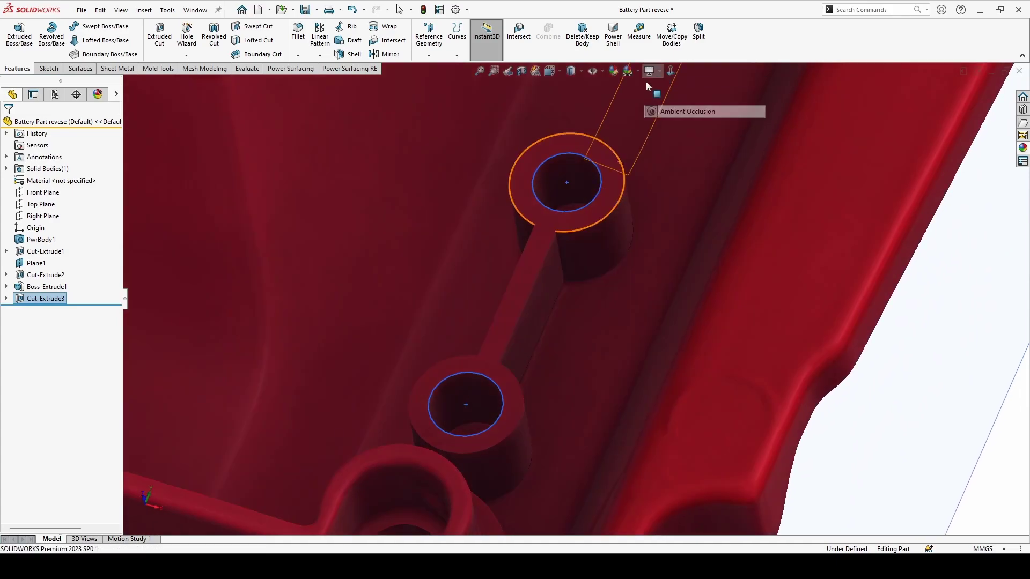
left_click(650, 71)
left_click(662, 89)
Step: Start a fillet on the hole rim of the boss nearest the U-shaped lug, trying radii of 3 mm and 1 mm
middle_click_drag(607, 269, 587, 254)
scroll(527, 95, "up", 2)
scroll(473, 106, "down", 2)
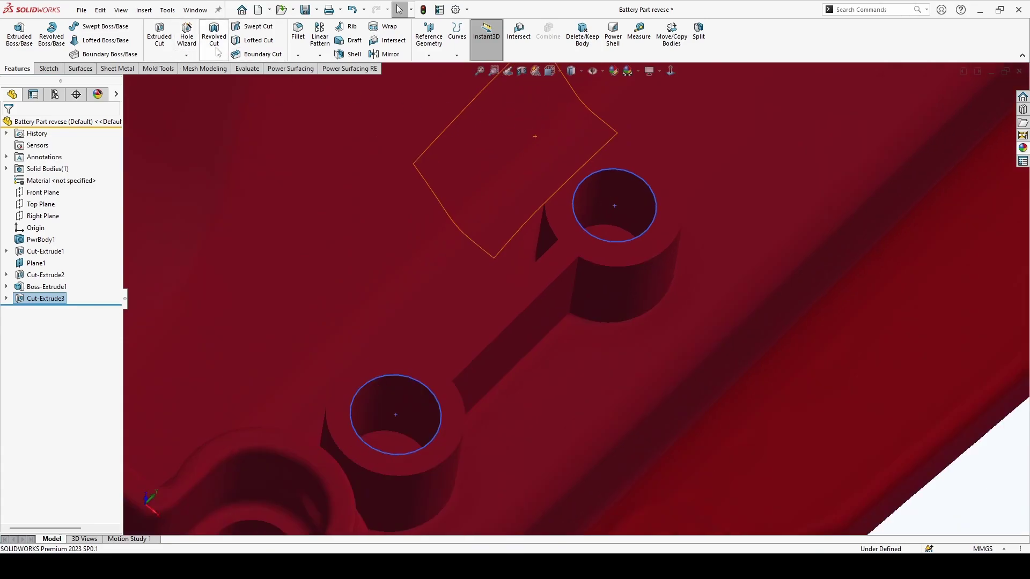
left_click(300, 34)
key("ctrl+f")
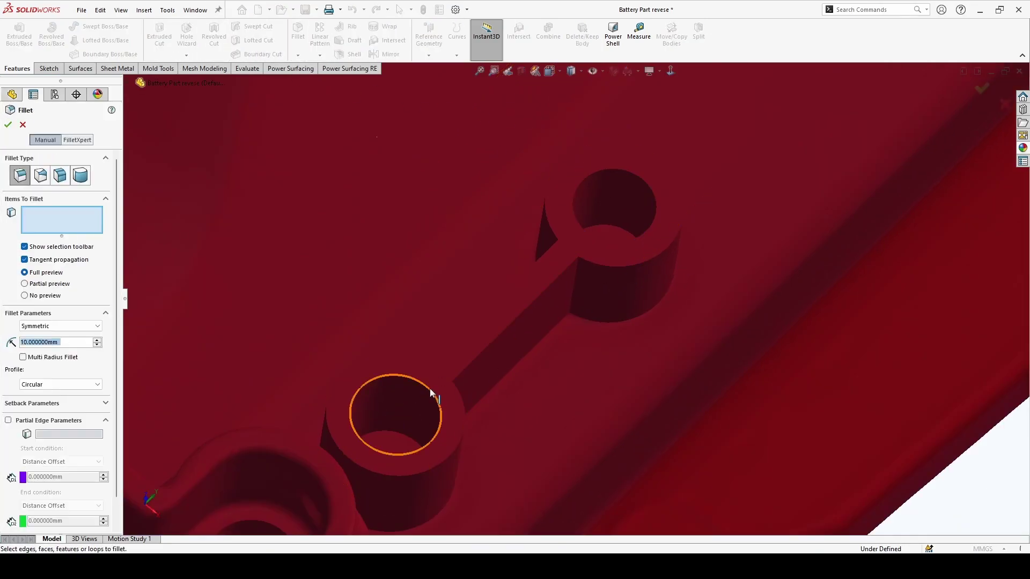
left_click(398, 380)
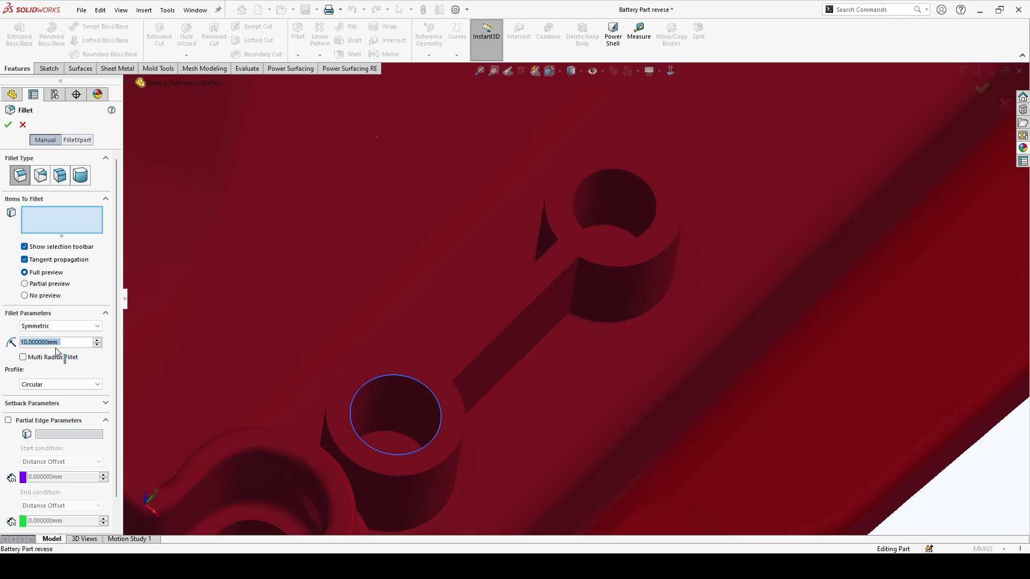
type("3")
key("Return")
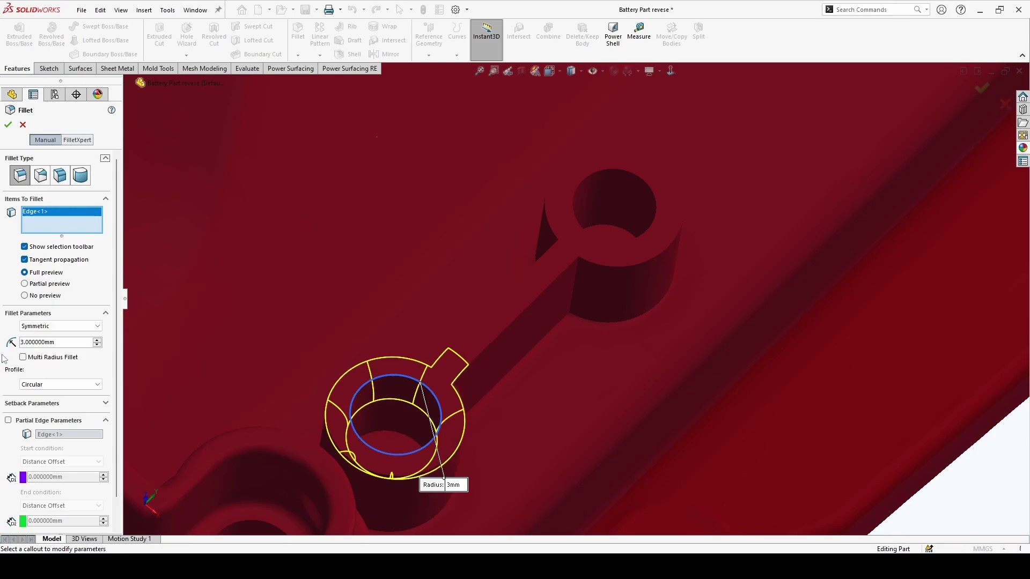
left_click_drag(80, 343, 5, 351)
type("1")
key("Return")
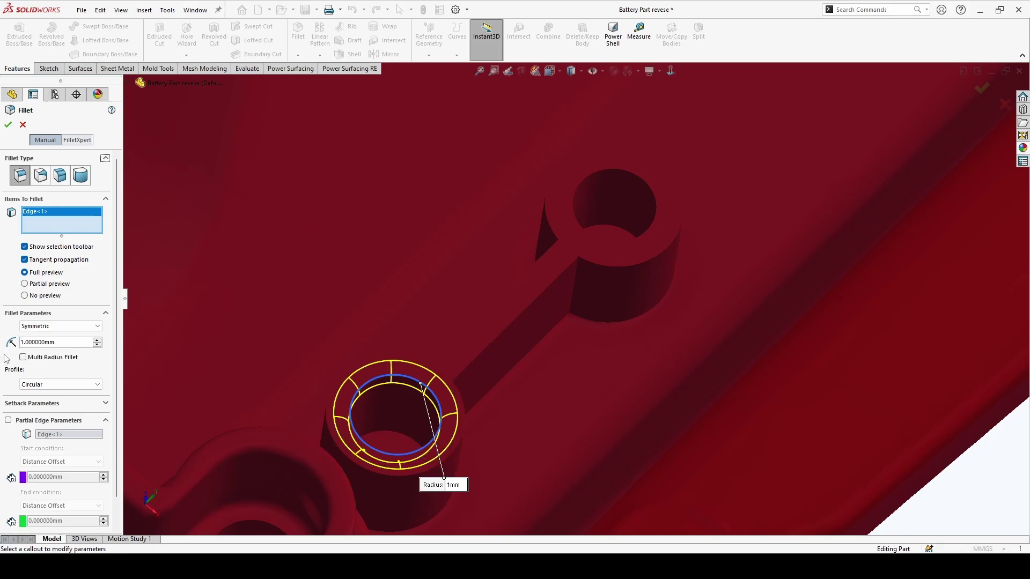
Step: Set the fillet radius to 0.5 mm, add the other boss's hole rim, and create the fillet
middle_click_drag(188, 385, 134, 354)
key("ctrl+a")
type("0.5")
key("Return")
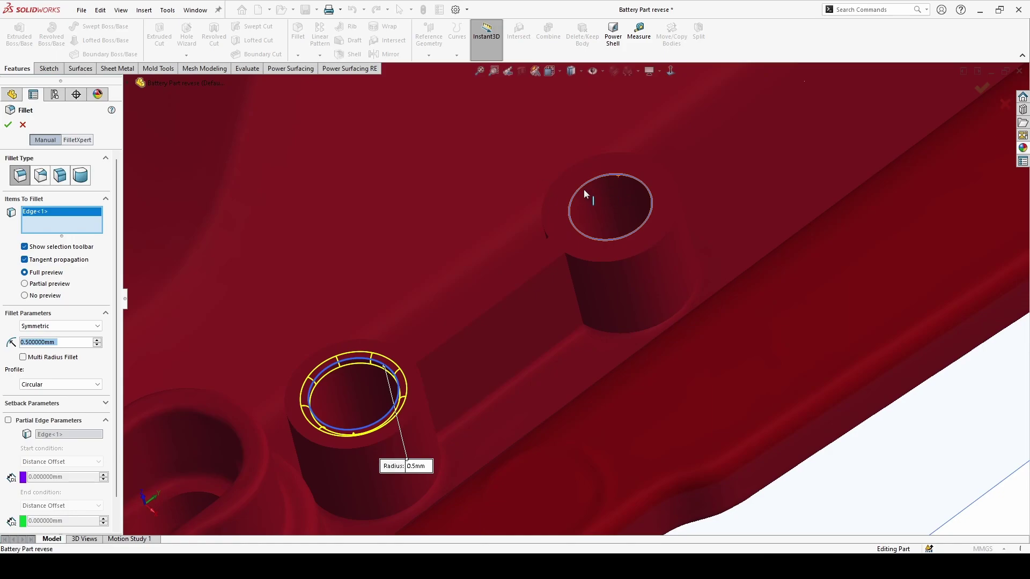
left_click(582, 208)
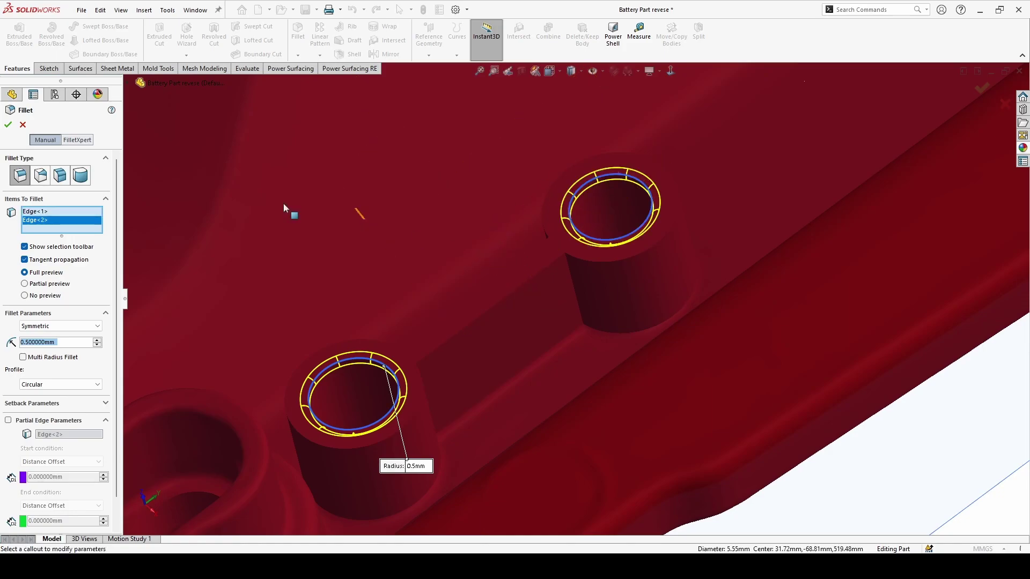
left_click(9, 127)
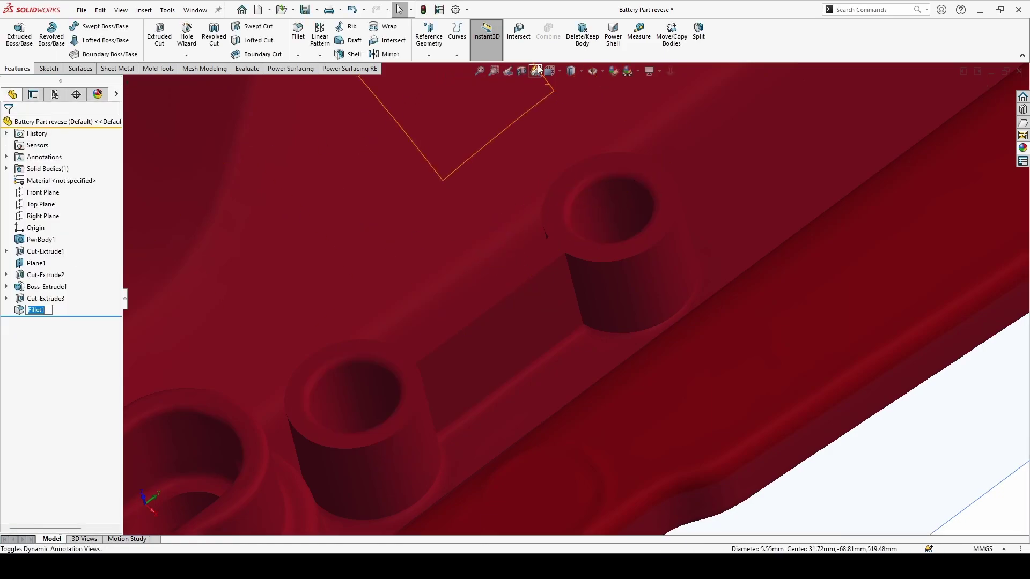
Step: Start a fillet on the outer top edges of both bosses, trying radii of 1 mm and 2 mm
left_click(297, 34)
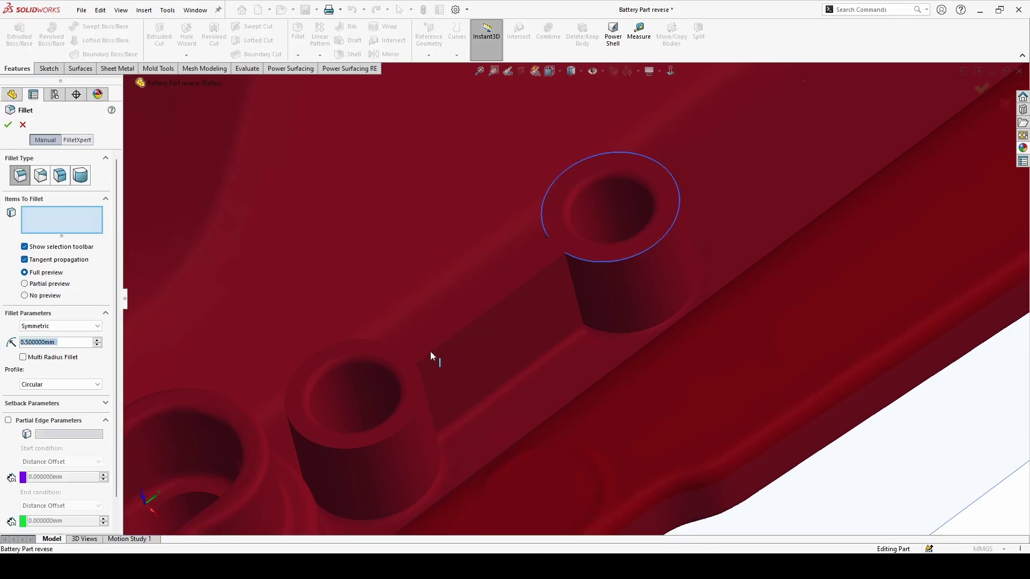
left_click(418, 390)
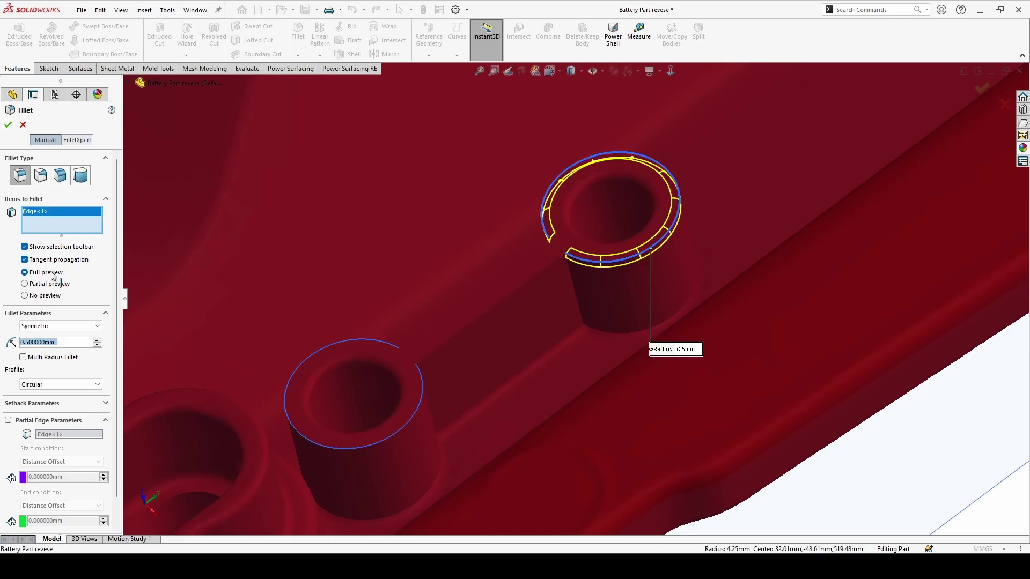
type("1")
key("Return")
double_click(80, 341)
type("2.")
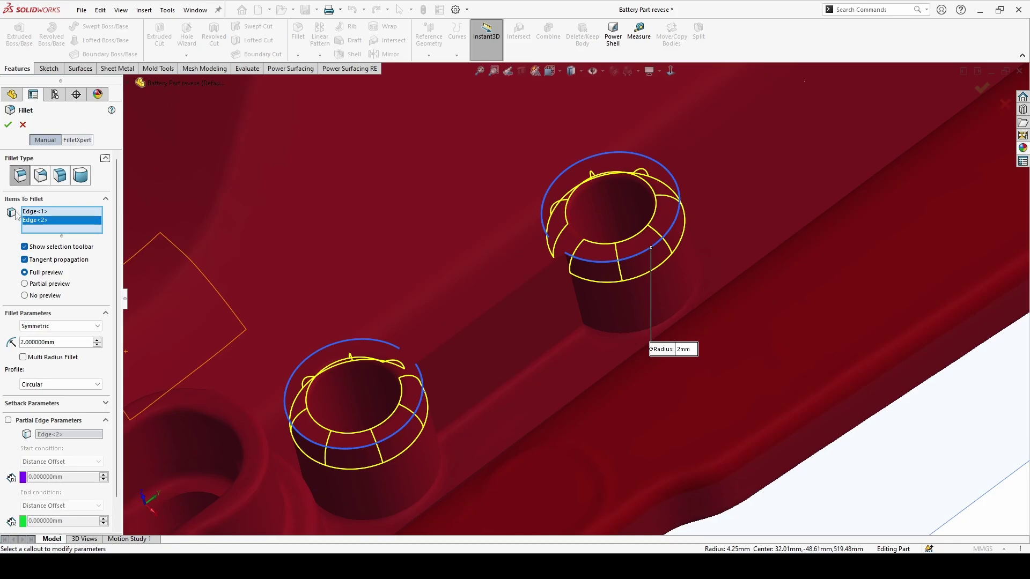
Step: Try a 0.5 mm radius for the fillet on the bosses' outer top edges
double_click(54, 342)
type("0.5")
key("Return")
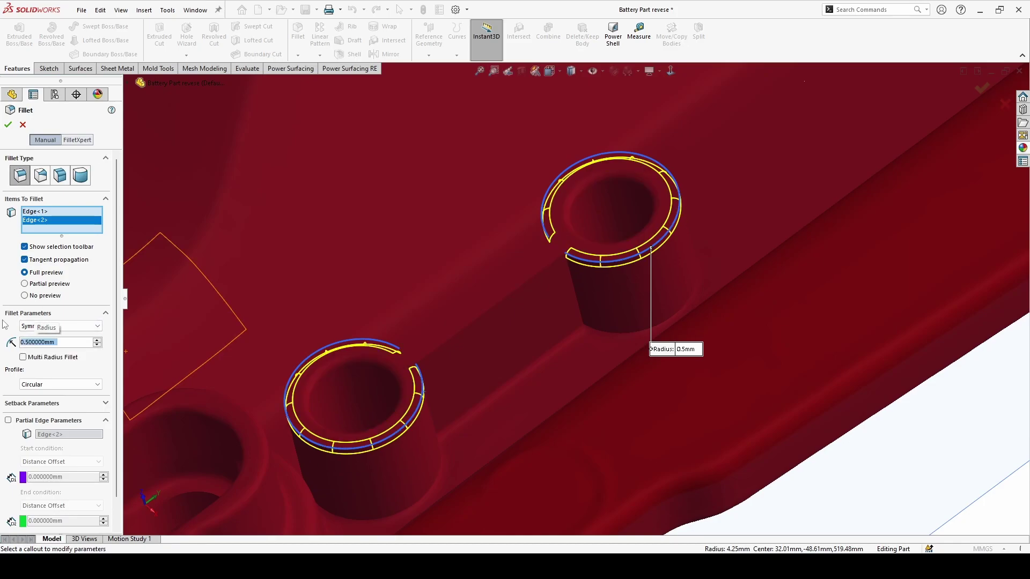
type("0.")
type("5")
key("Return")
Step: Set the radius for the bosses' outer top edges to 1.5 mm and create the fillet
type("1.5")
key("Return")
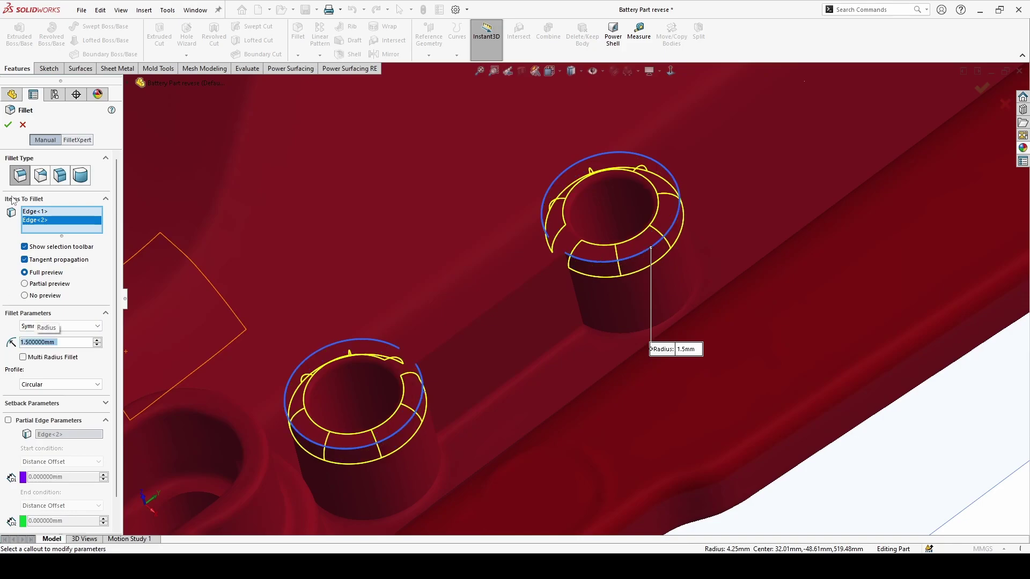
left_click(8, 124)
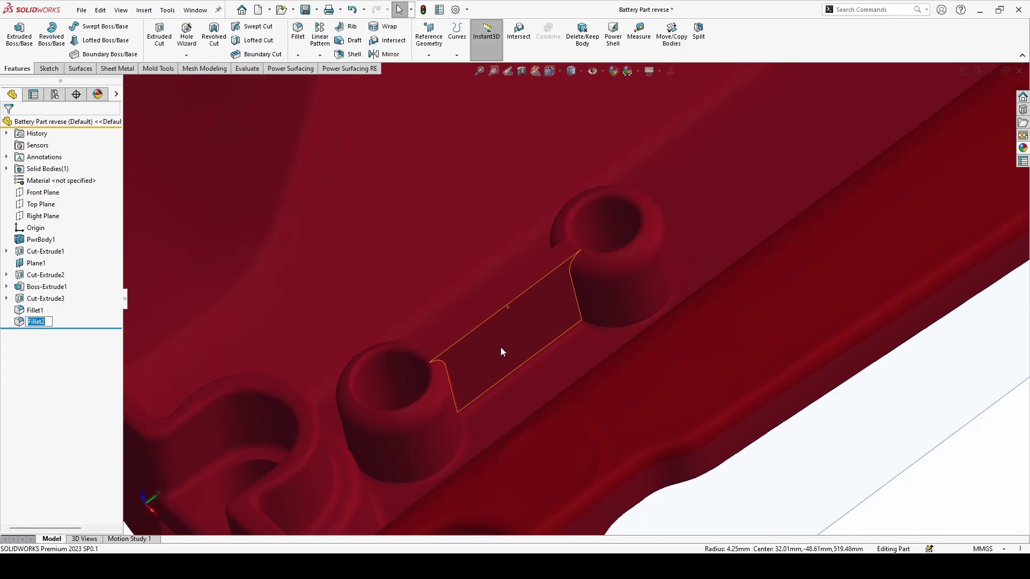
Step: Start a fillet on the circular base edge of one of the rib-connected bosses and try a 1 mm radius
scroll(523, 386, "up", 5)
middle_click_drag(519, 368, 802, 483)
scroll(504, 383, "down", 4)
left_click(297, 33)
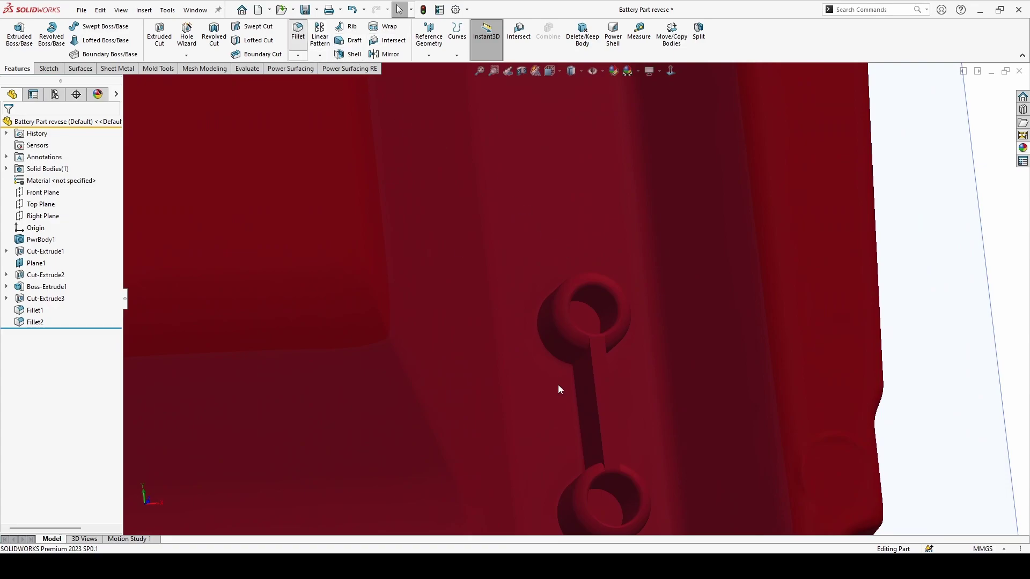
key("Return")
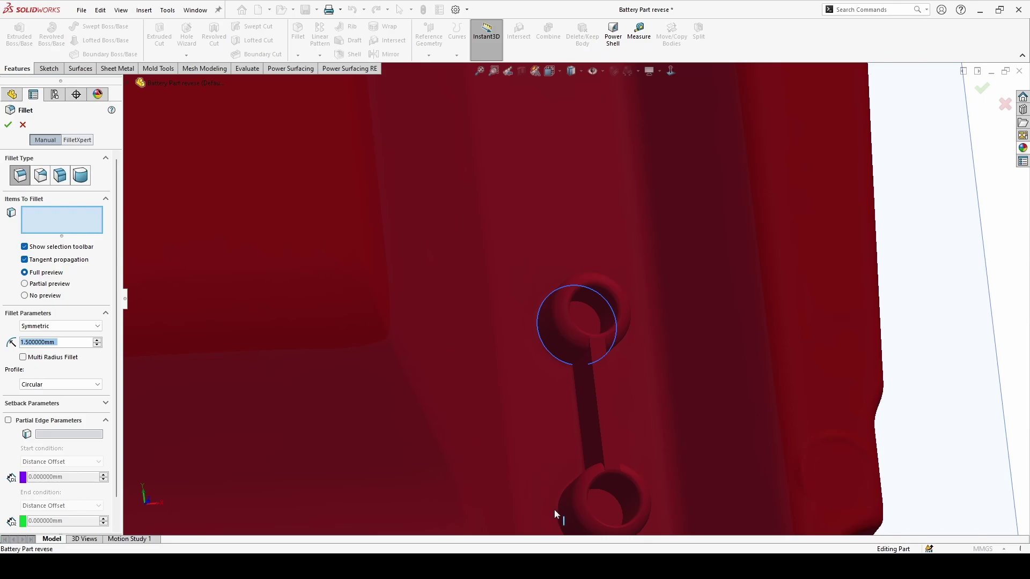
middle_click_drag(525, 531, 536, 449, "ctrl")
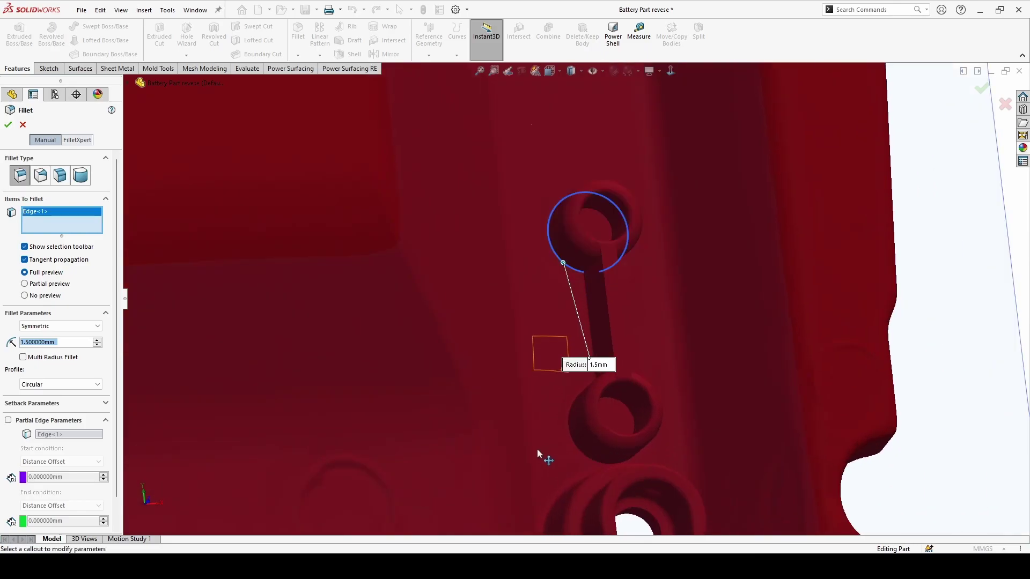
type("1")
key("Return")
Step: Try a 0.5 mm radius for the fillet on the boss's base edge, then cancel the fillet
double_click(74, 345)
type("0.5")
key("Return")
middle_click_drag(491, 284, 558, 487)
scroll(571, 199, "down", 5)
middle_click_drag(572, 199, 567, 241)
left_click(23, 124)
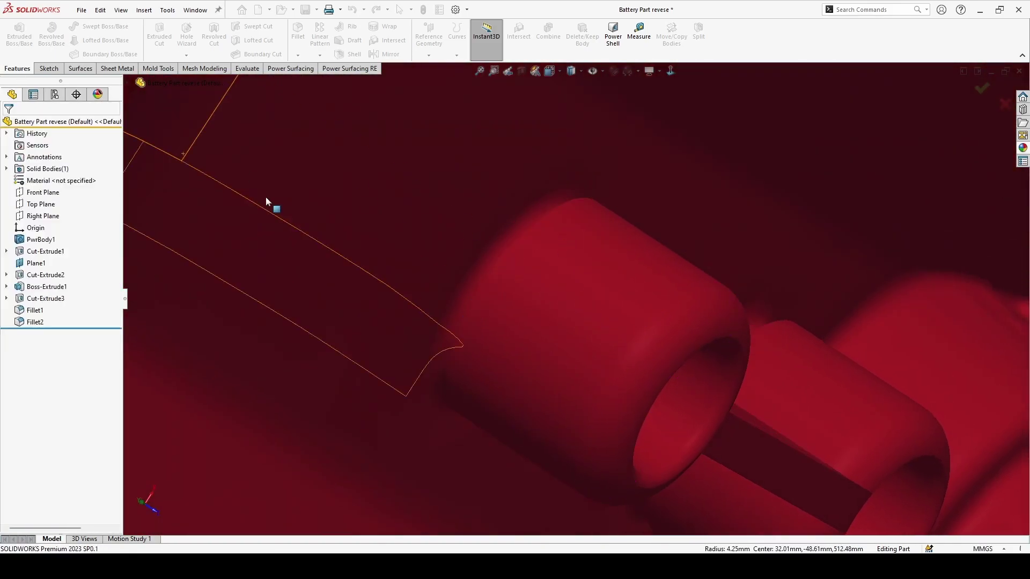
Step: Edit the extrusion of the two bosses and their connecting rib, and set its start offset to 17 mm
scroll(483, 249, "down", 3)
middle_click_drag(491, 266, 515, 279)
scroll(566, 311, "up", 5)
middle_click_drag(800, 412, 754, 170)
scroll(810, 432, "down", 3)
middle_click_drag(809, 432, 649, 412)
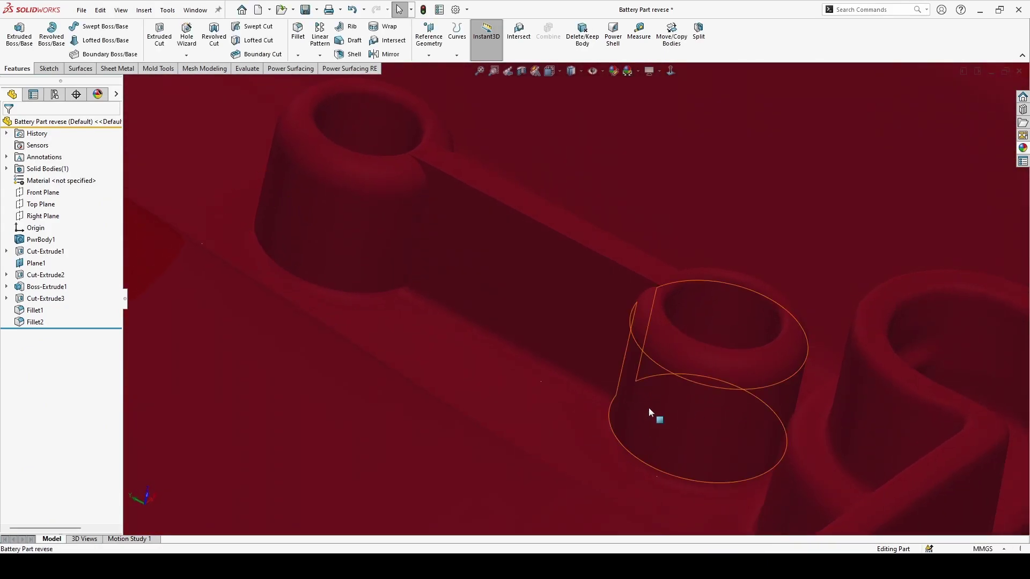
right_click(43, 286)
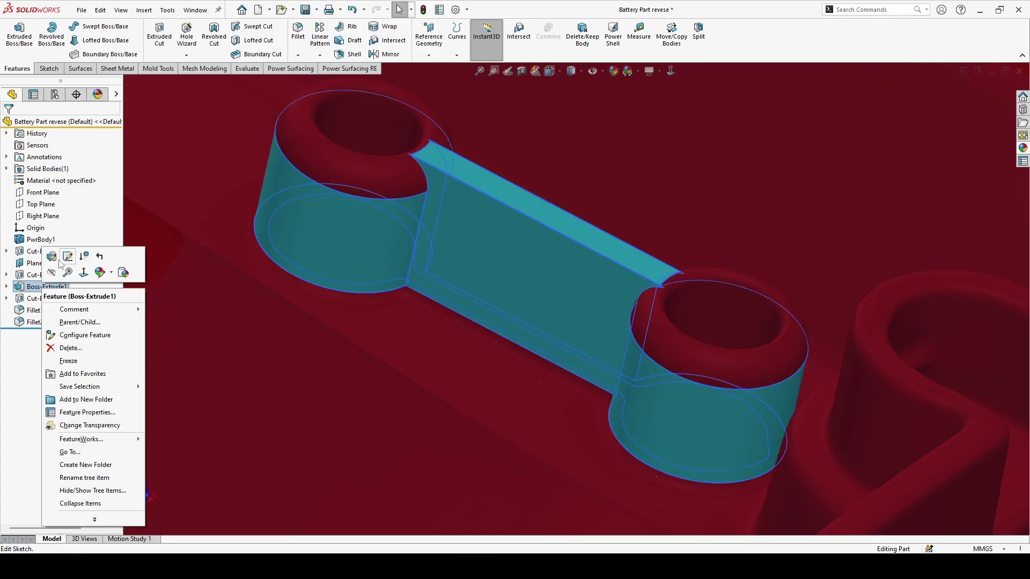
left_click(64, 259)
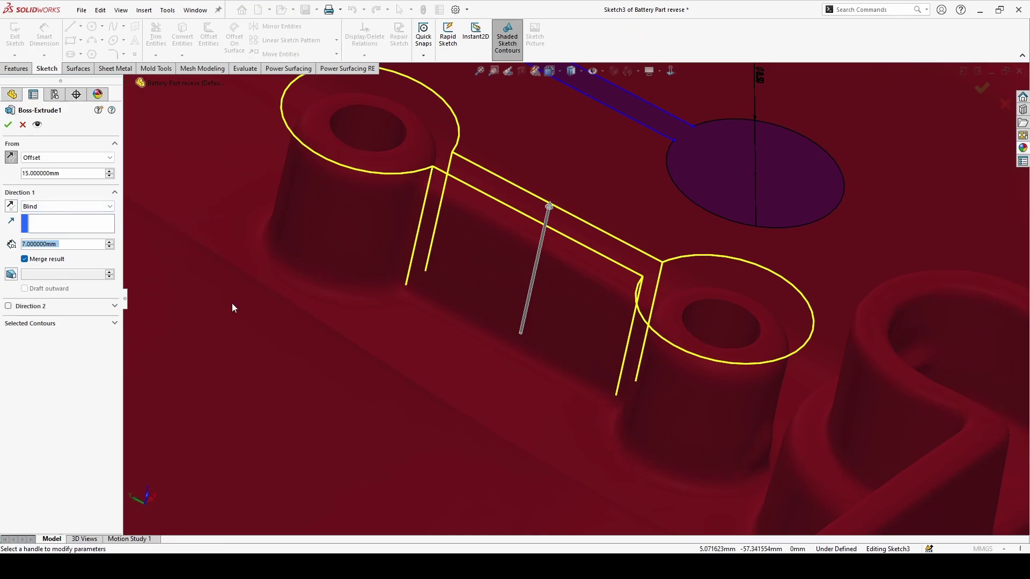
left_click(73, 173)
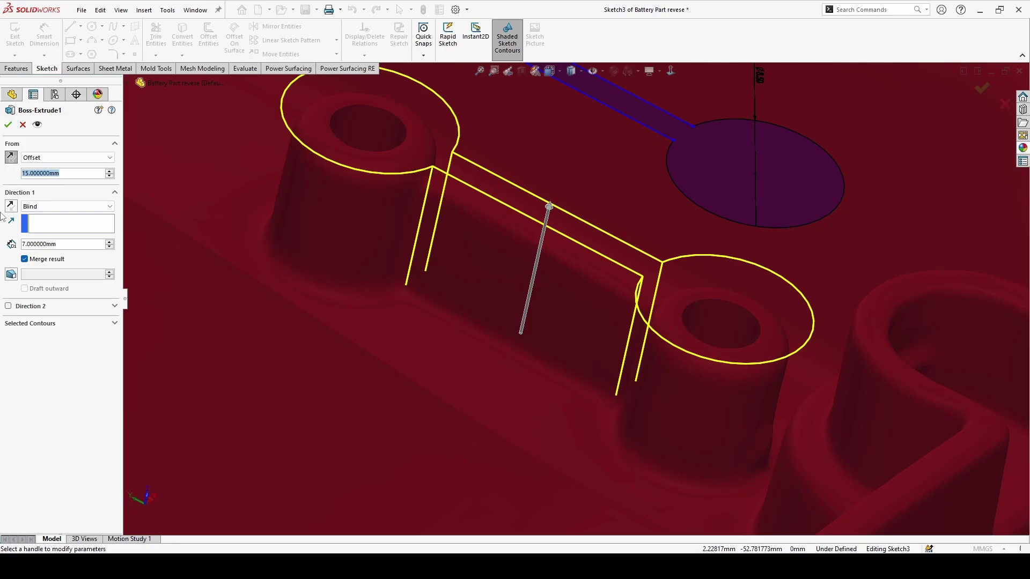
type("17")
key("Return")
Step: Set the blind depth of the boss and rib extrusion to 9 mm and apply the edit
middle_click_drag(313, 277, 310, 245)
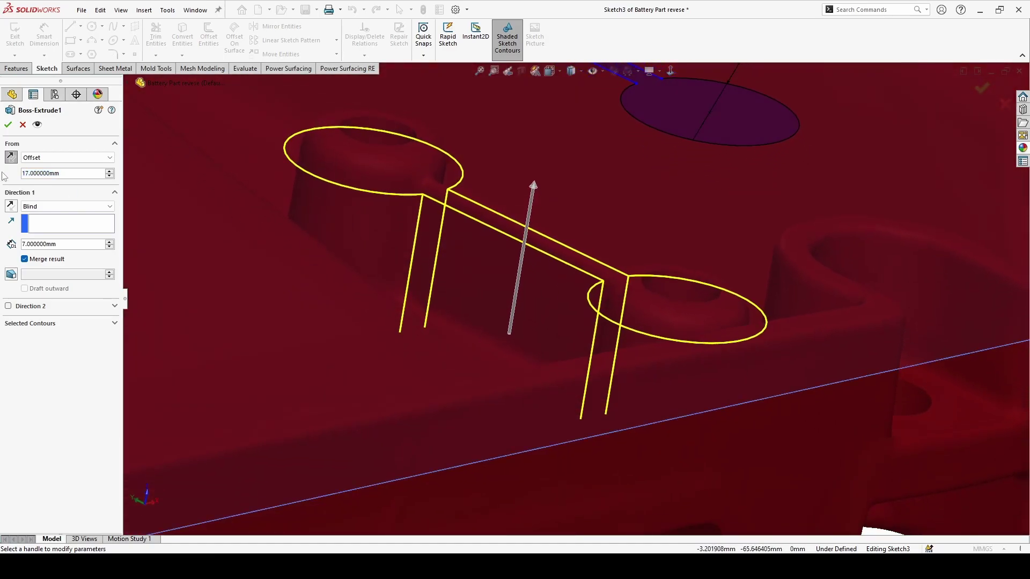
double_click(63, 244)
type("9")
key("Return")
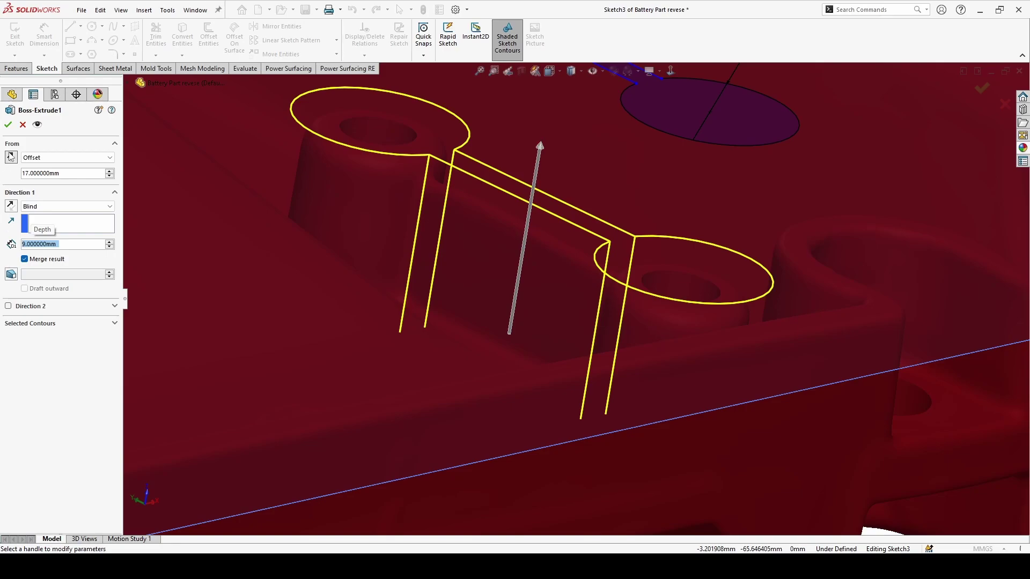
left_click(8, 126)
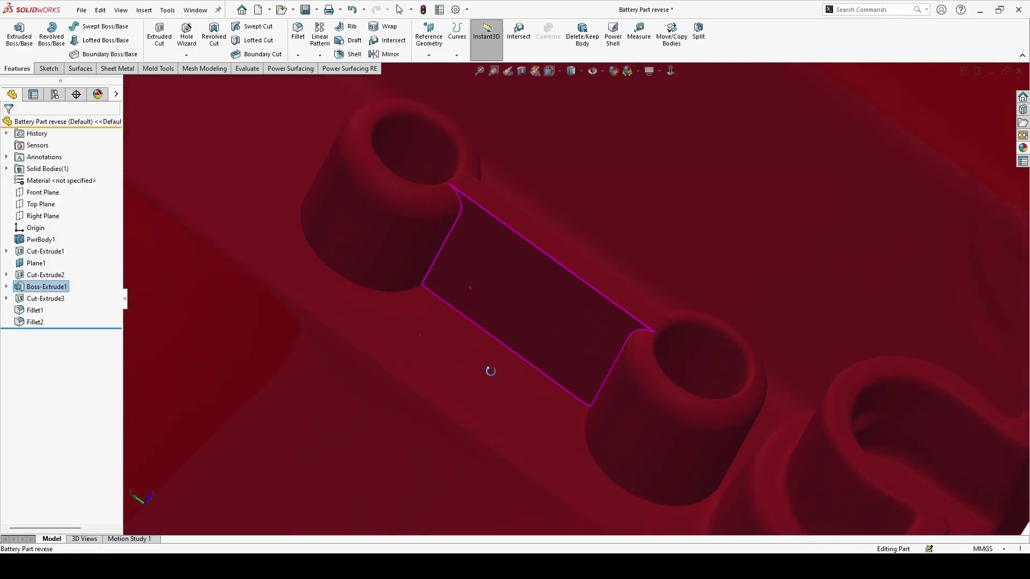
Step: Start another fillet on the rib-connected bosses
middle_click_drag(597, 306, 582, 332)
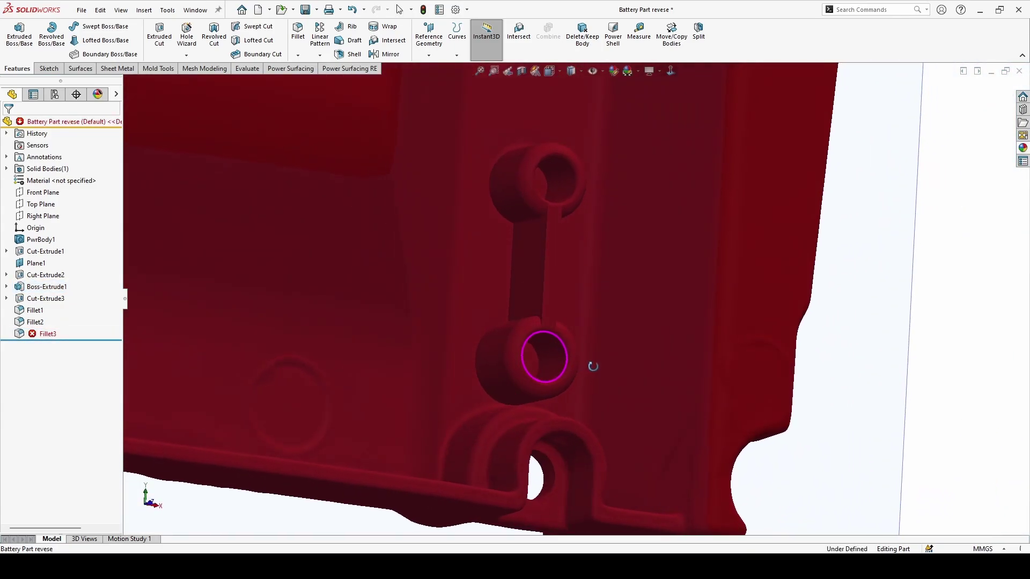
middle_click_drag(593, 366, 592, 365)
left_click(297, 31)
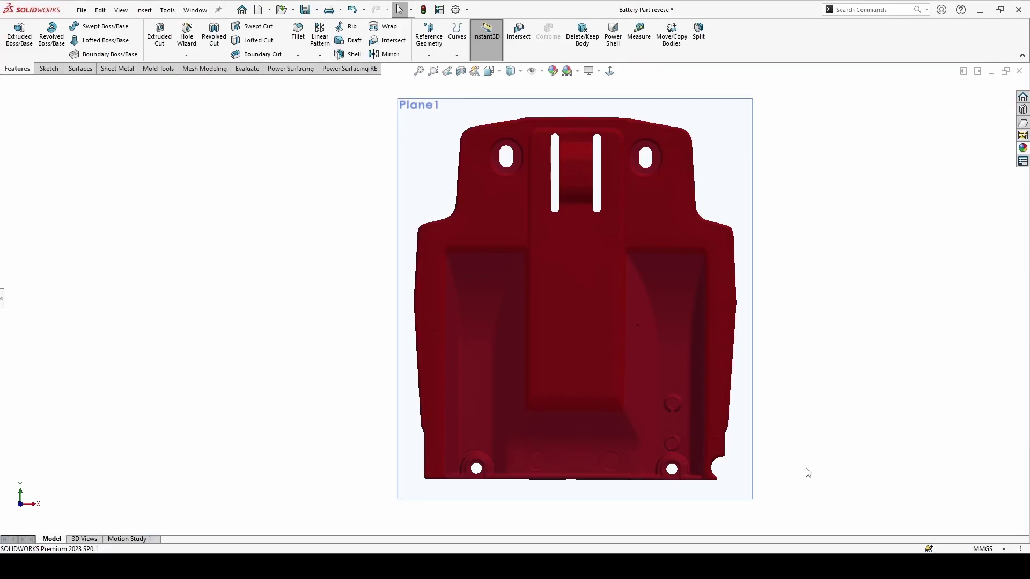
Step: Toggle the RealView and Shadows In Shaded Mode display settings, and turn on the Perspective view for the whole part
middle_click_drag(805, 471, 622, 333)
left_click(589, 76)
left_click(596, 89)
left_click(590, 74)
left_click(597, 99)
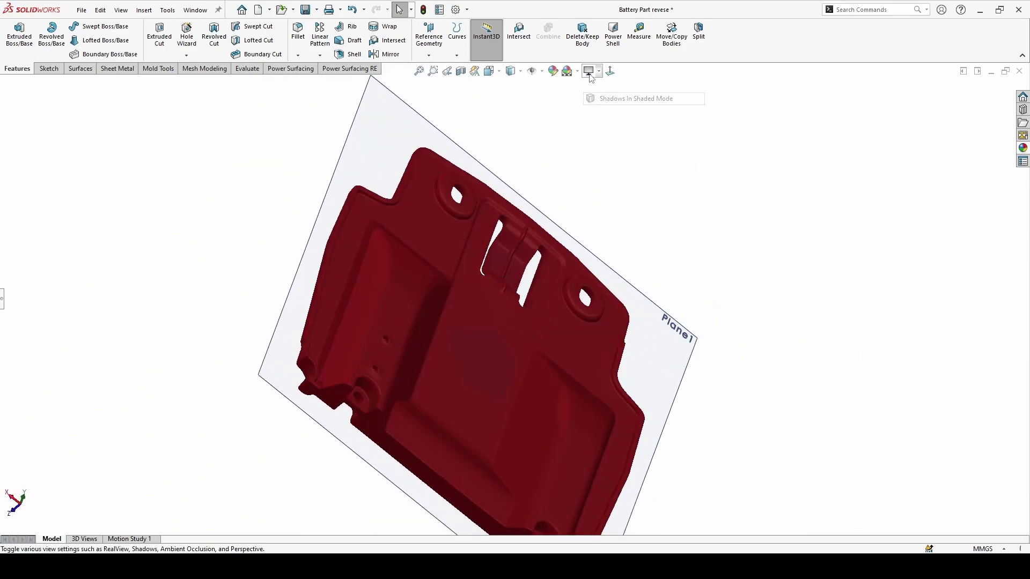
left_click(589, 75)
left_click(601, 124)
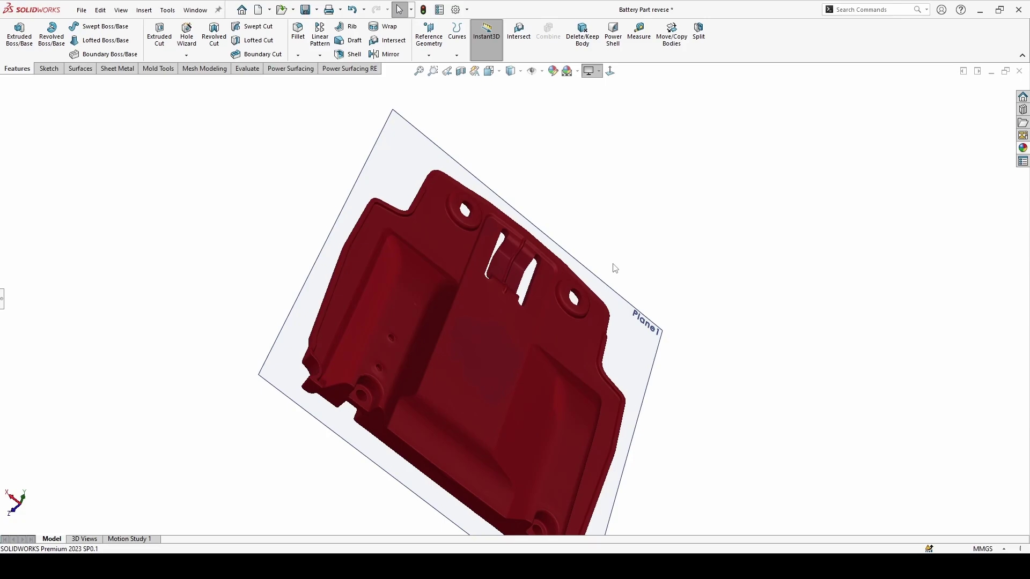
middle_click_drag(532, 72, 534, 74)
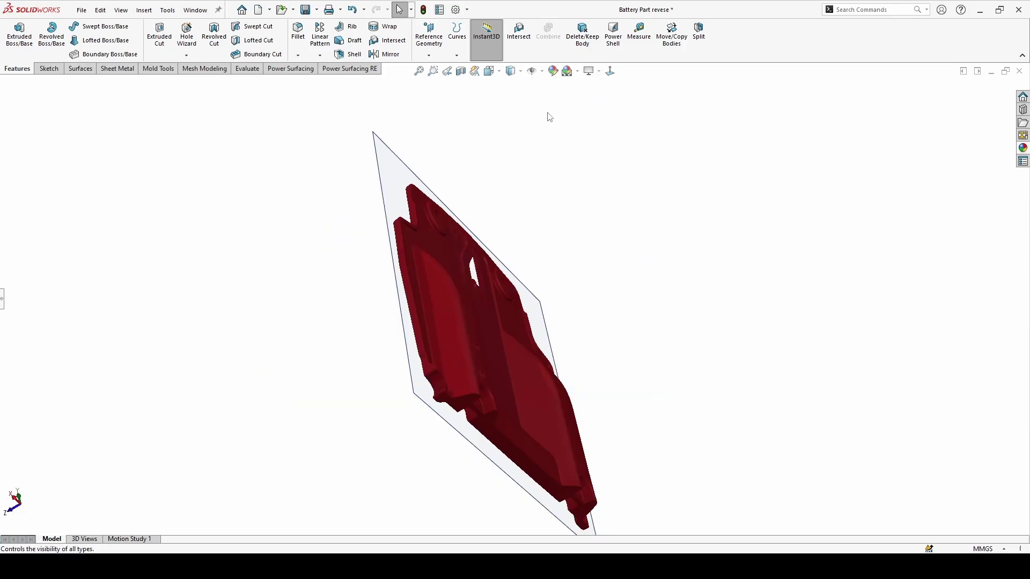